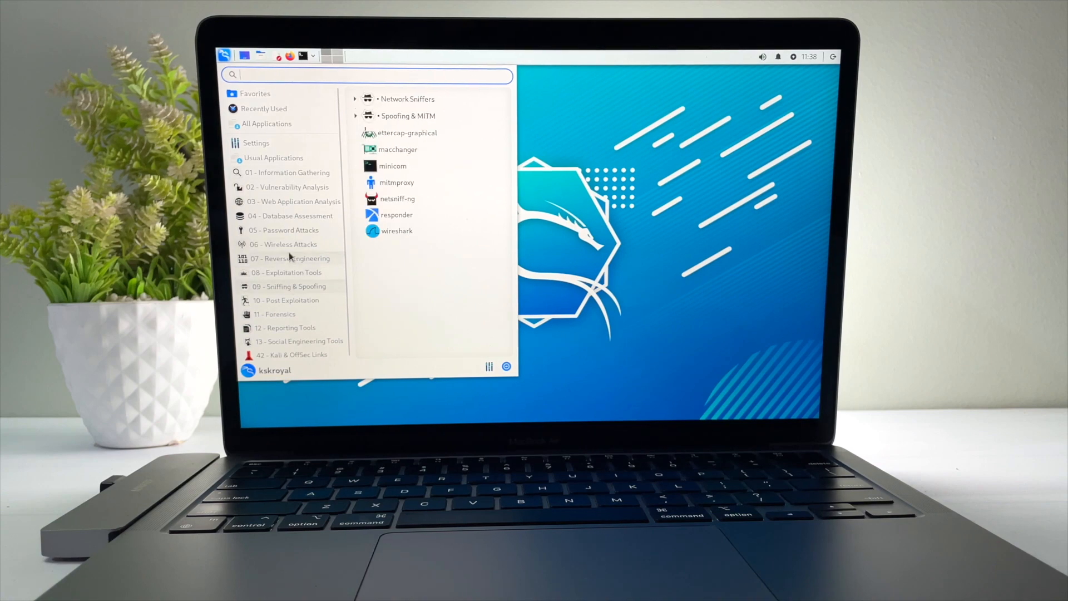
Launch Firefox from Favorites, then Visual Studio Code via a Whisker search for 'visual'
left_click(289, 95)
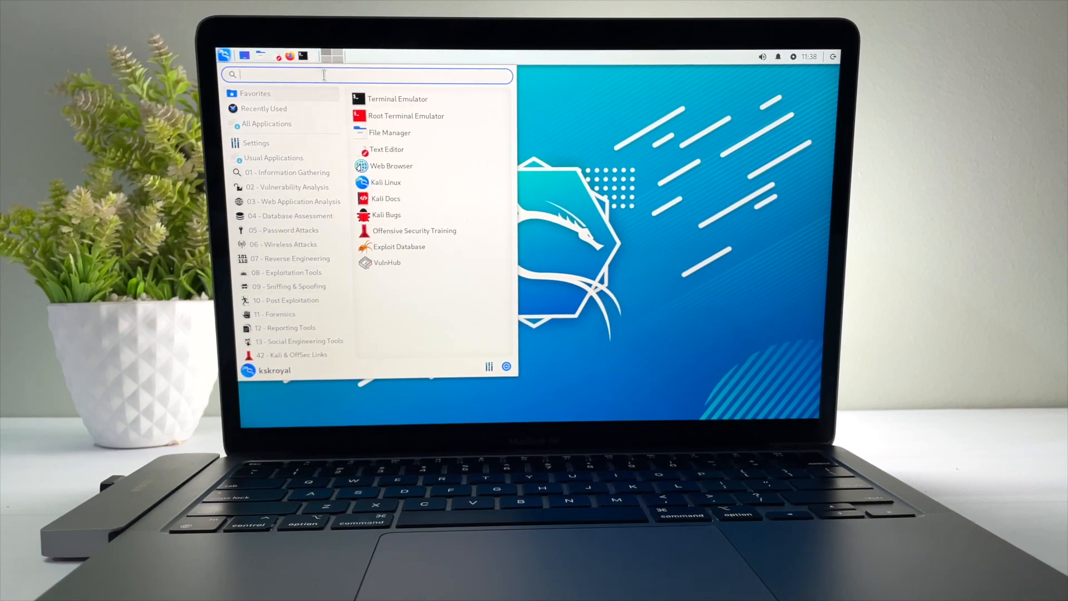
left_click(291, 56)
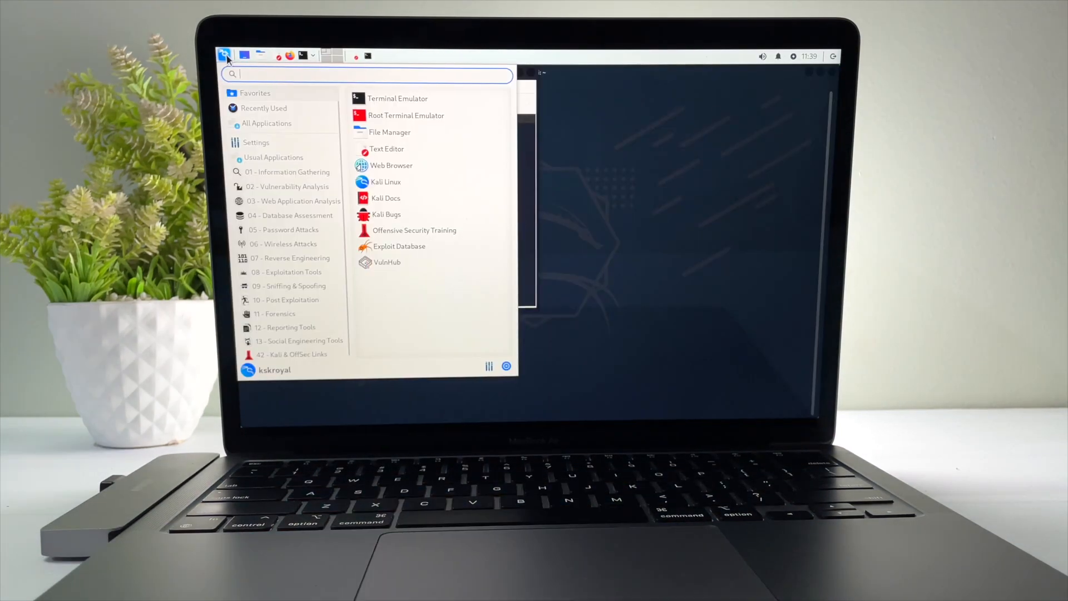
type("visual")
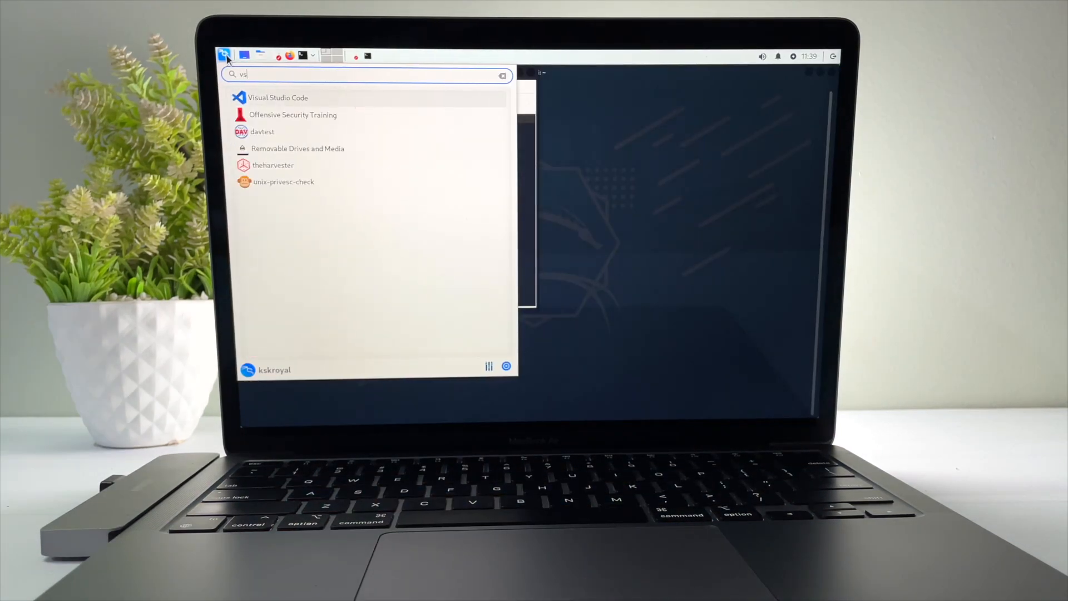
key("Return")
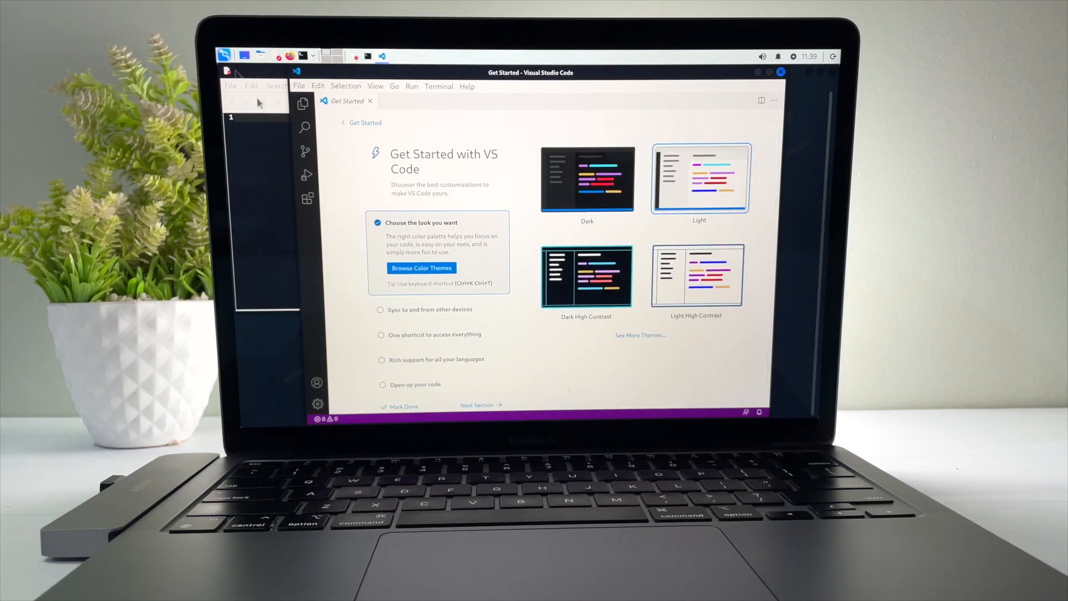
Close VS Code and Mousepad, clear the terminal and run htop
left_click(780, 72)
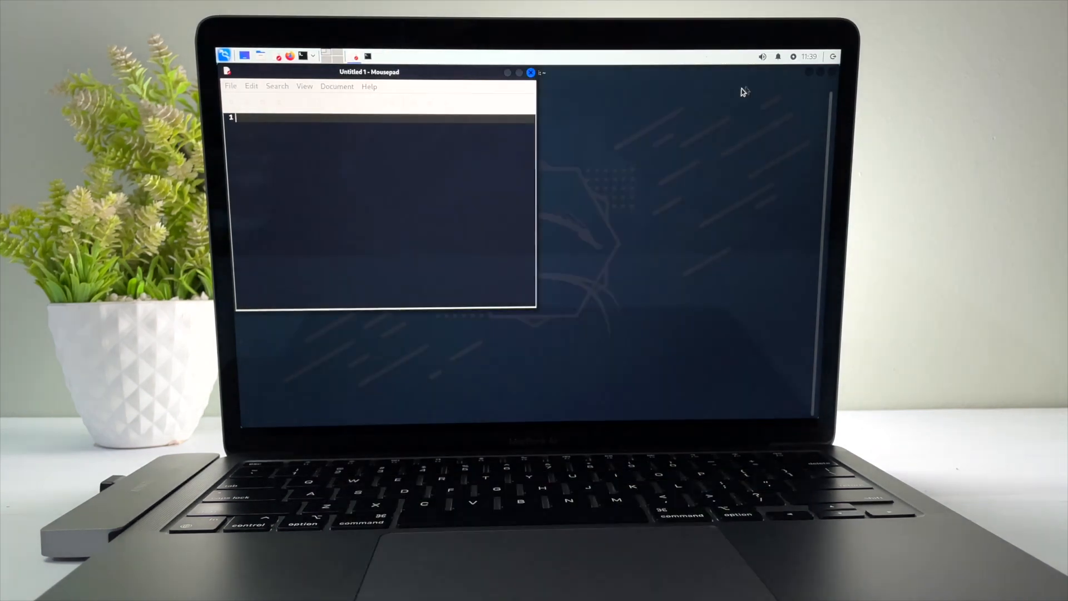
left_click(531, 72)
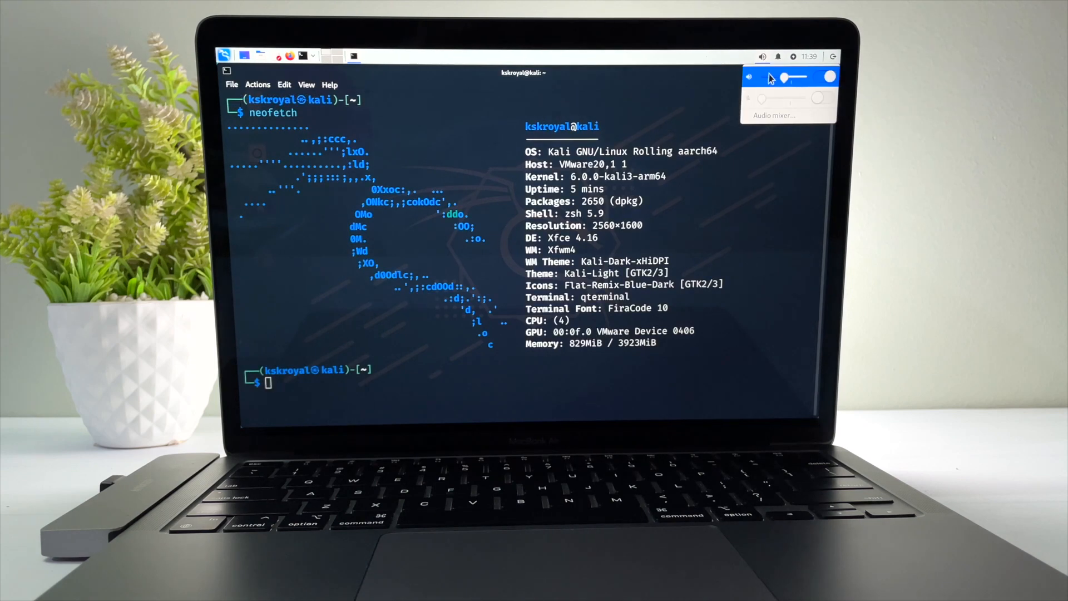
key("ctrl+l")
type("htop")
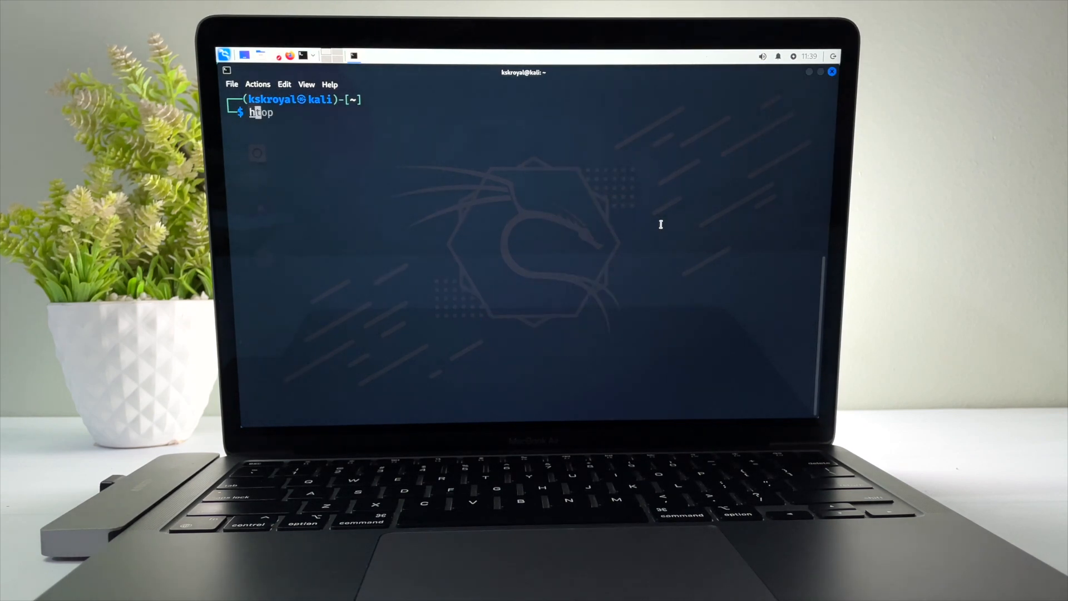
key("Return")
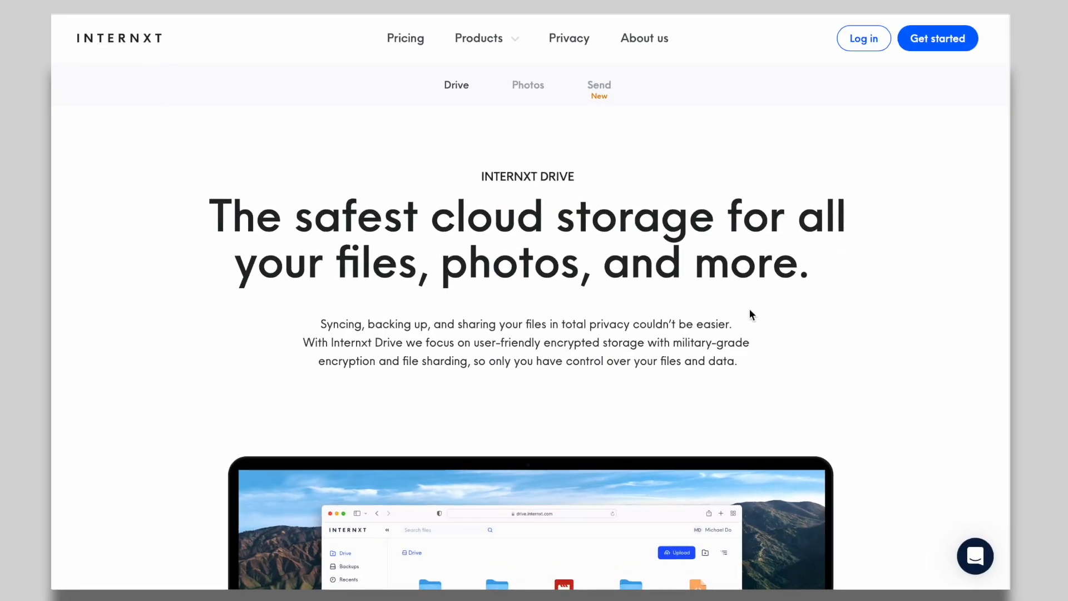
Scroll the Internxt Drive product page, highlighting the line about military-grade encryption
scroll(749, 313, "down", 3)
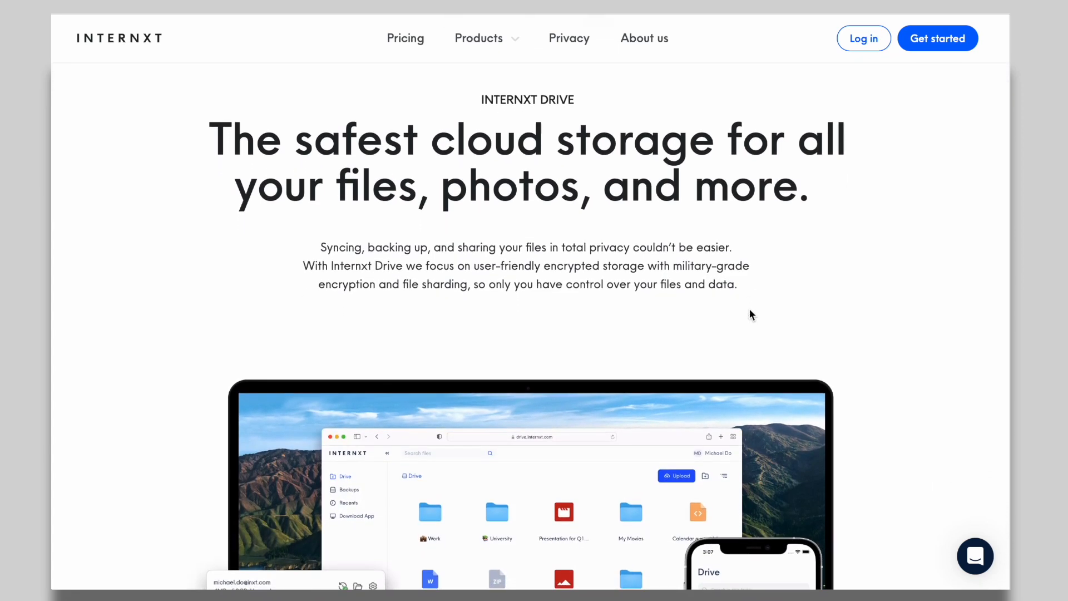
scroll(750, 312, "down", 2)
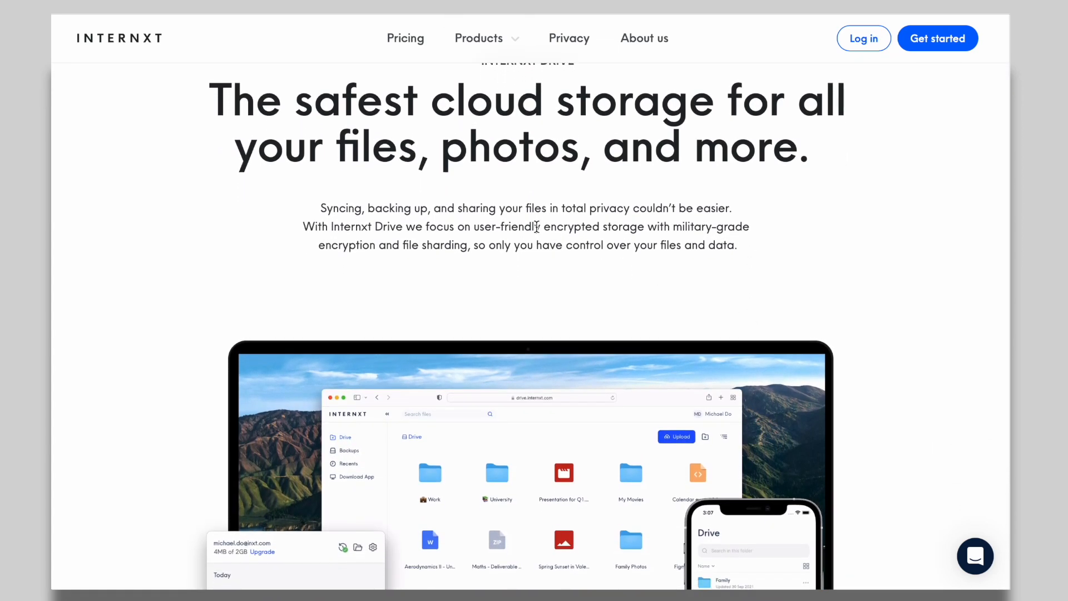
left_click_drag(543, 228, 627, 228)
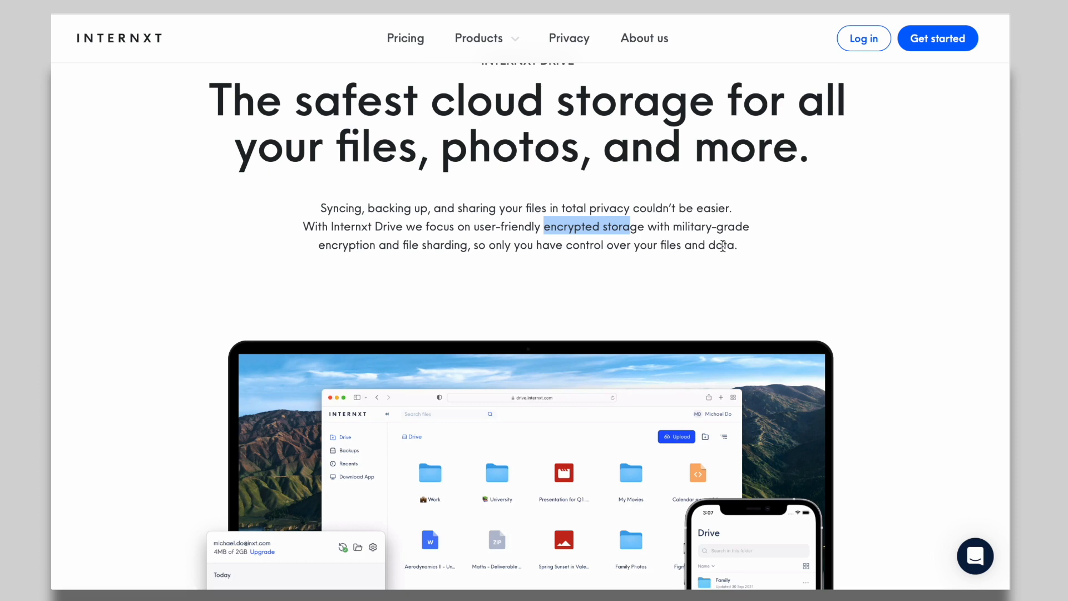
triple_click(705, 227)
scroll(790, 265, "down", 3)
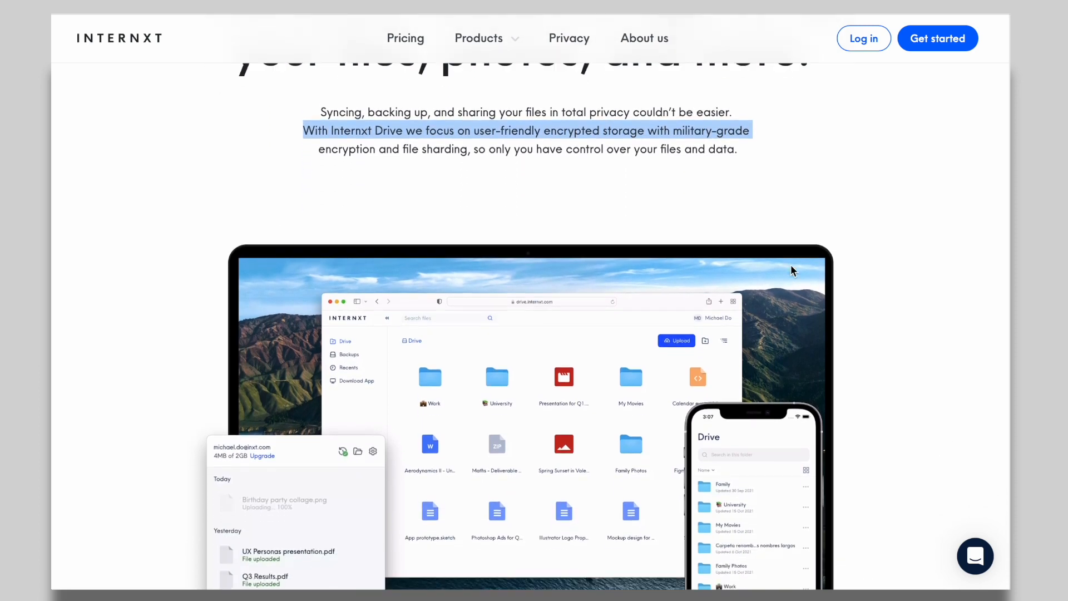
scroll(792, 271, "down", 9)
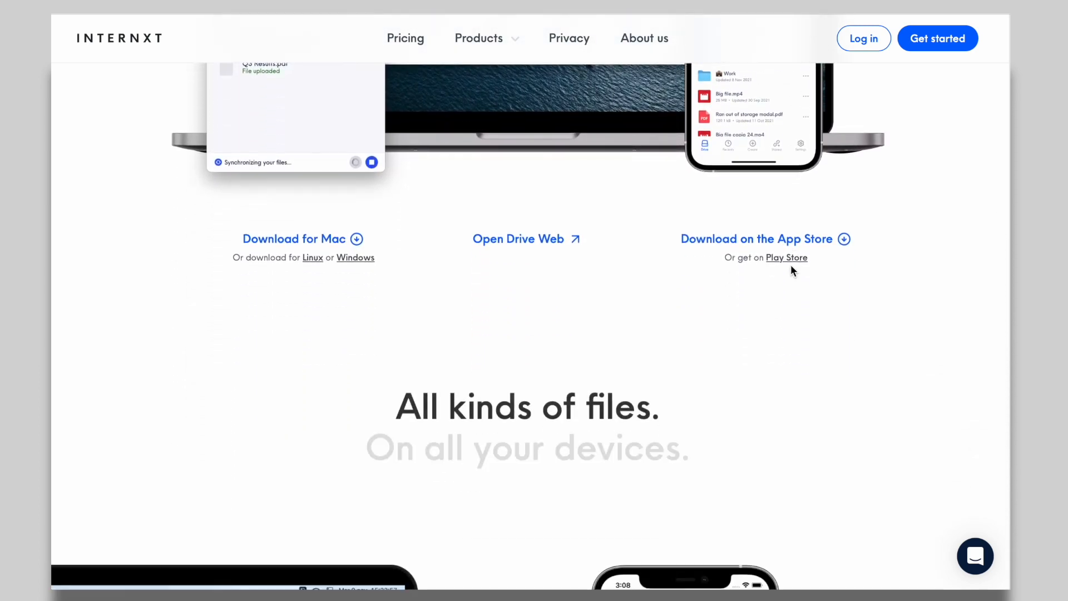
scroll(792, 267, "down", 6)
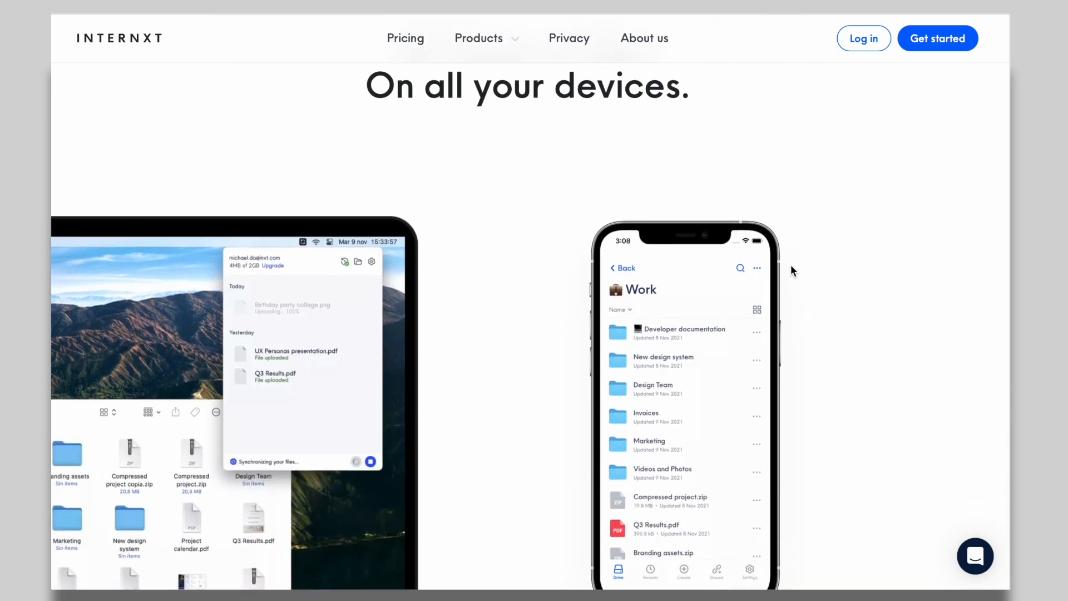
scroll(790, 265, "down", 4)
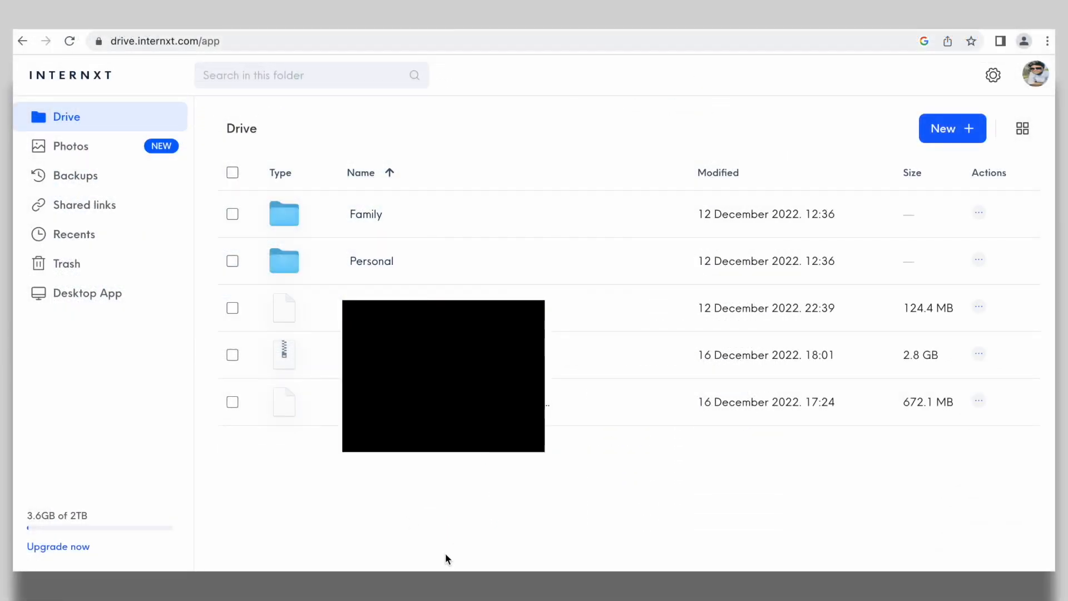
View the web app's Photos and Backups pages, then the phone app's photo gallery
left_click(87, 148)
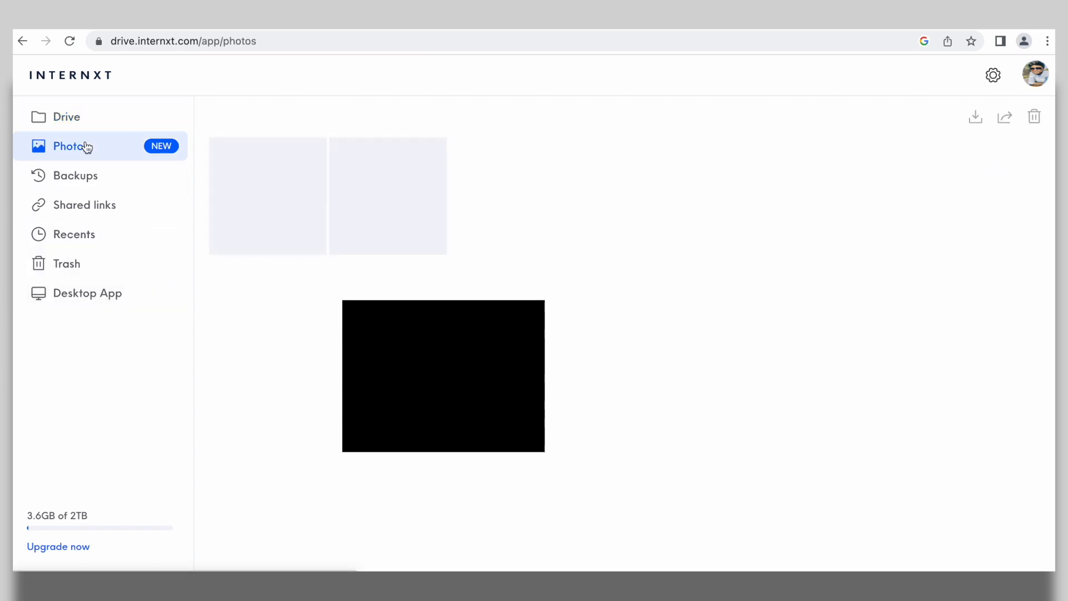
left_click(91, 183)
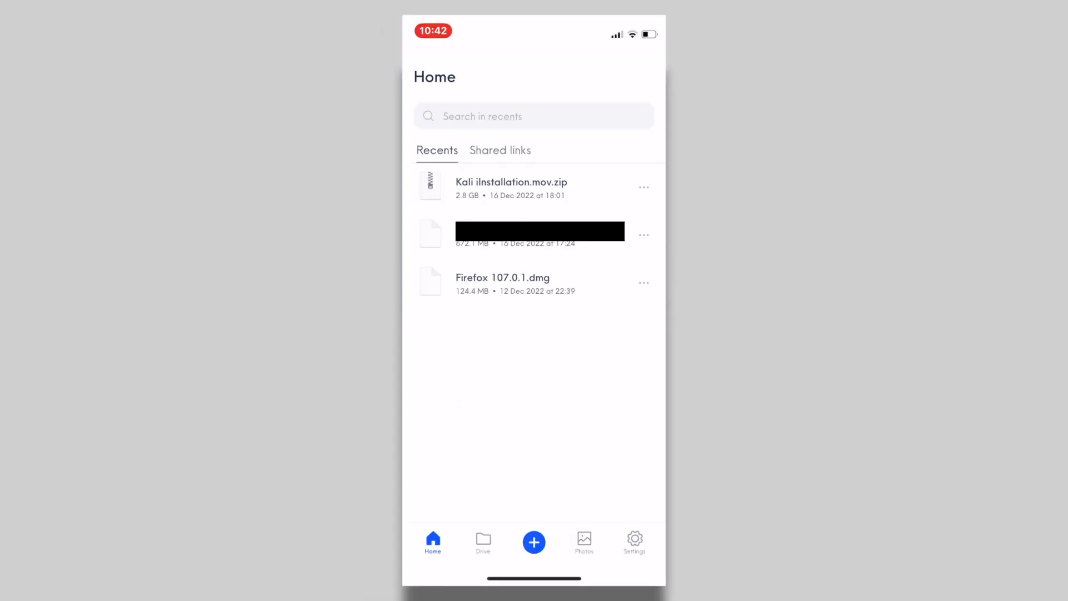
left_click(584, 542)
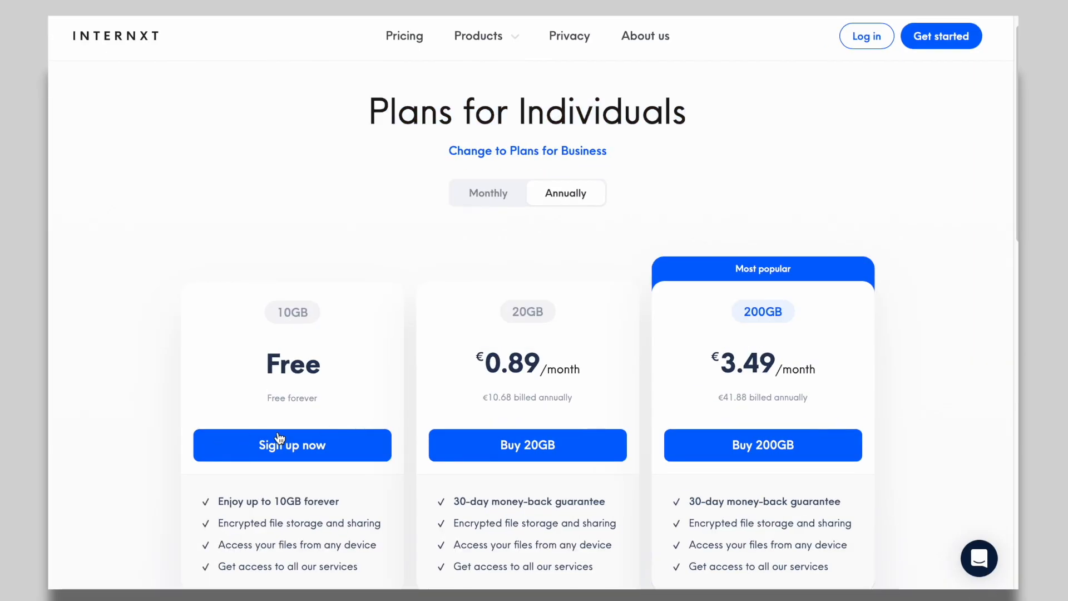
Highlight each plan's price: 10GB Free, 20GB per month, 200GB €3.49, 2TB €8.99
double_click(292, 364)
left_click_drag(594, 387, 540, 369)
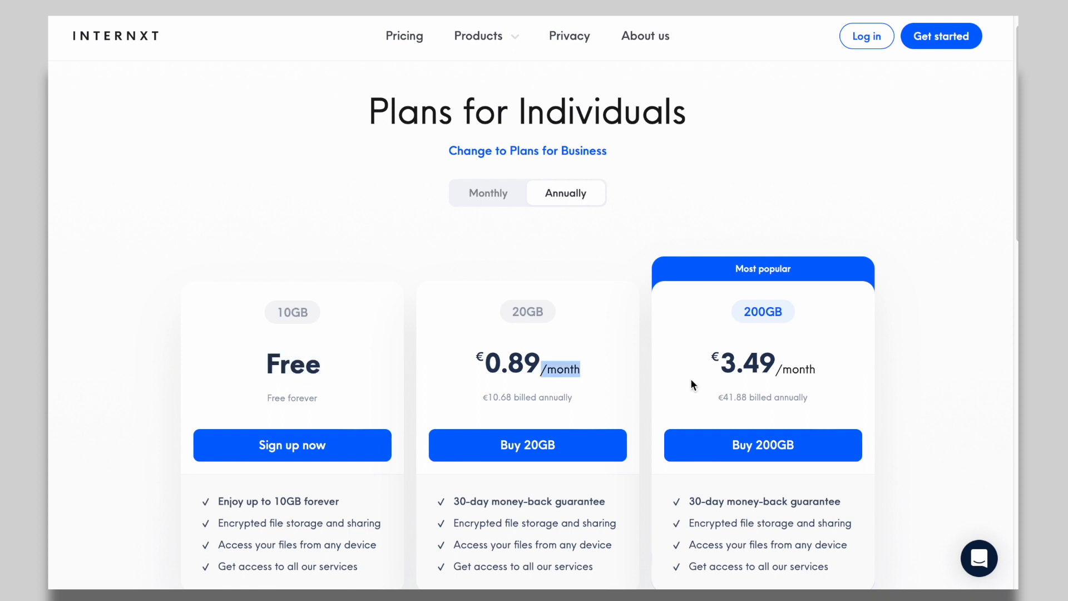
scroll(799, 298, "down", 1)
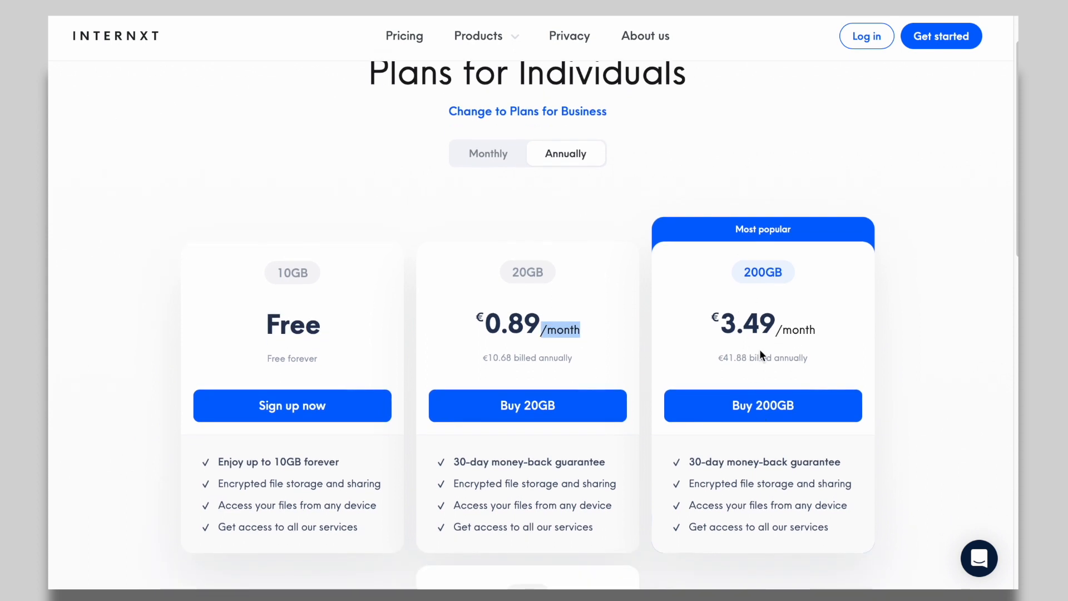
double_click(769, 335)
left_click(768, 337)
double_click(768, 333)
scroll(764, 328, "down", 2)
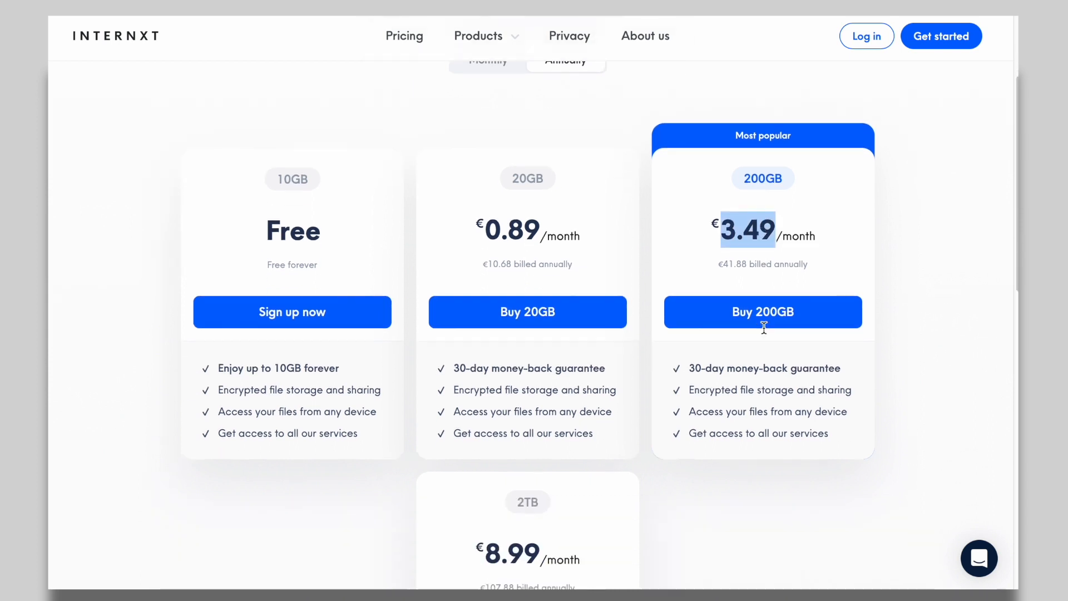
scroll(764, 327, "down", 2)
double_click(515, 482)
scroll(789, 542, "down", 2)
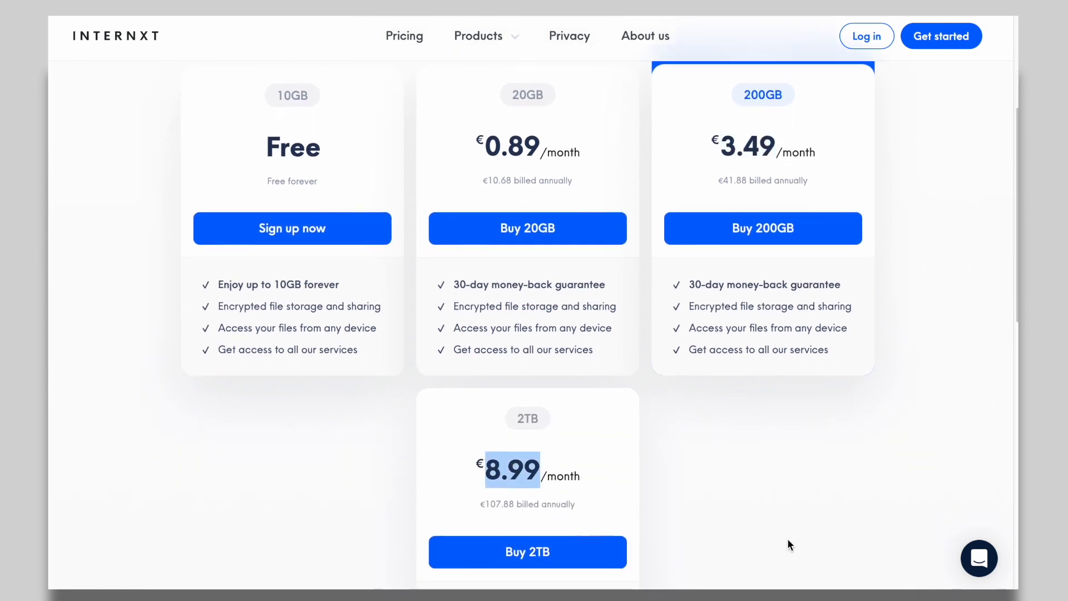
scroll(787, 542, "down", 3)
scroll(788, 543, "up", 5)
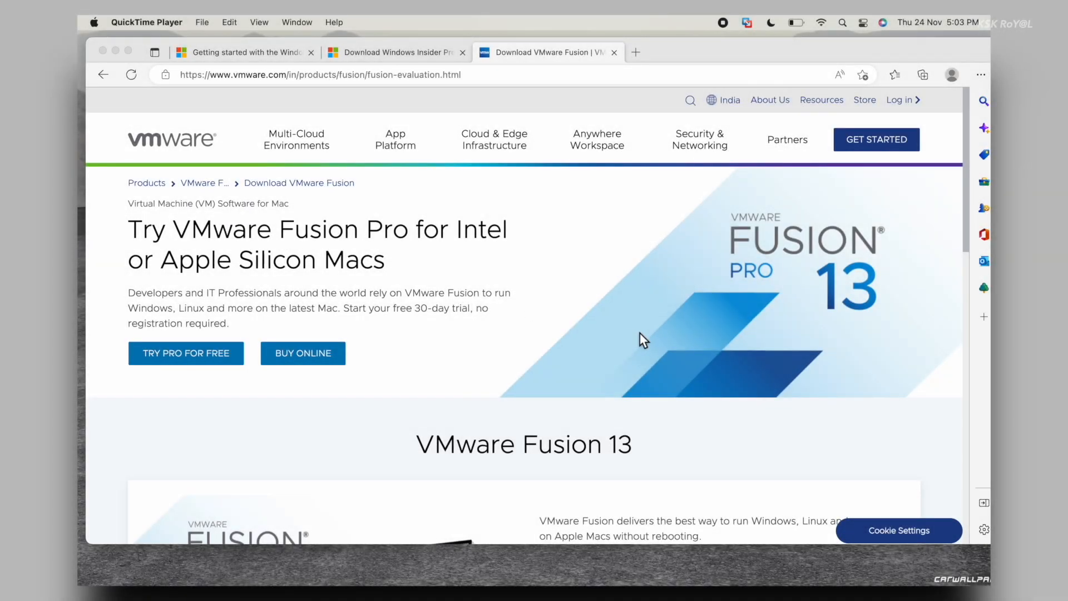
Open the Fusion Player – Personal Use License registration page from its card and scroll it
scroll(640, 333, "down", 10)
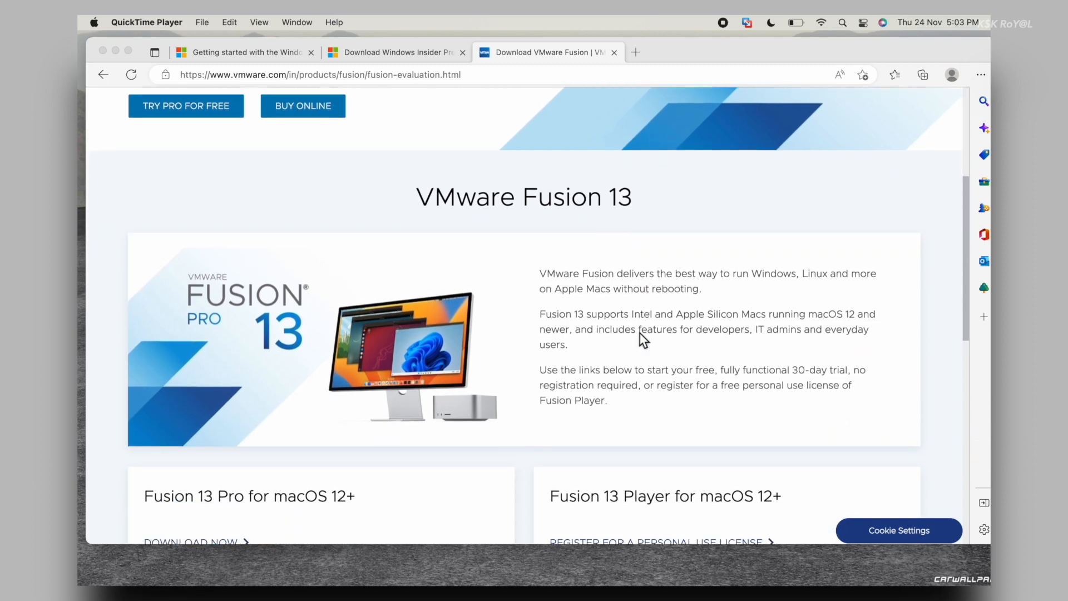
left_click(636, 374)
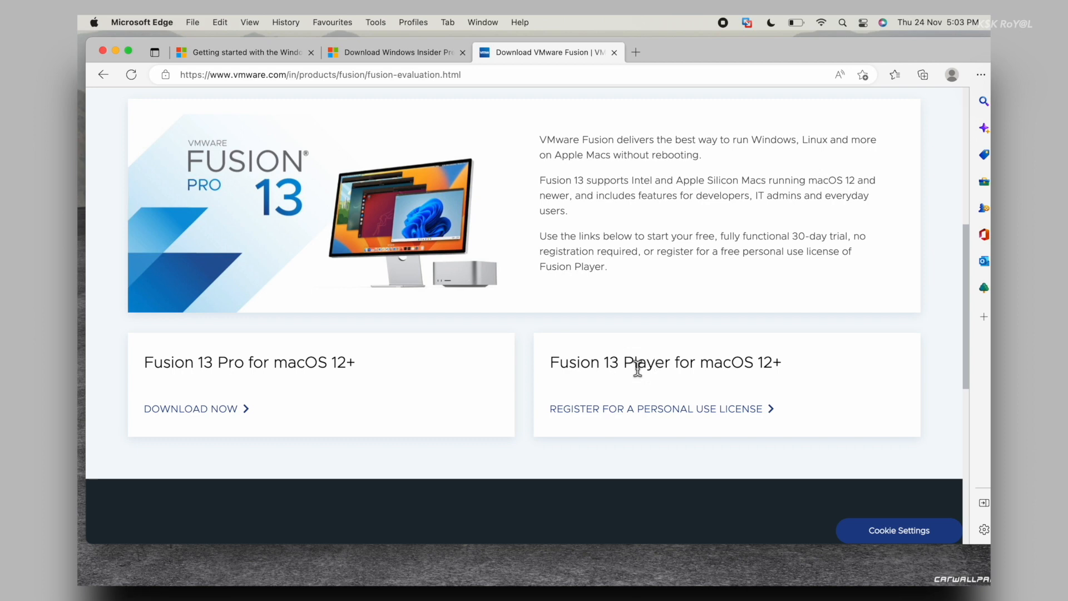
double_click(638, 366)
left_click(675, 411)
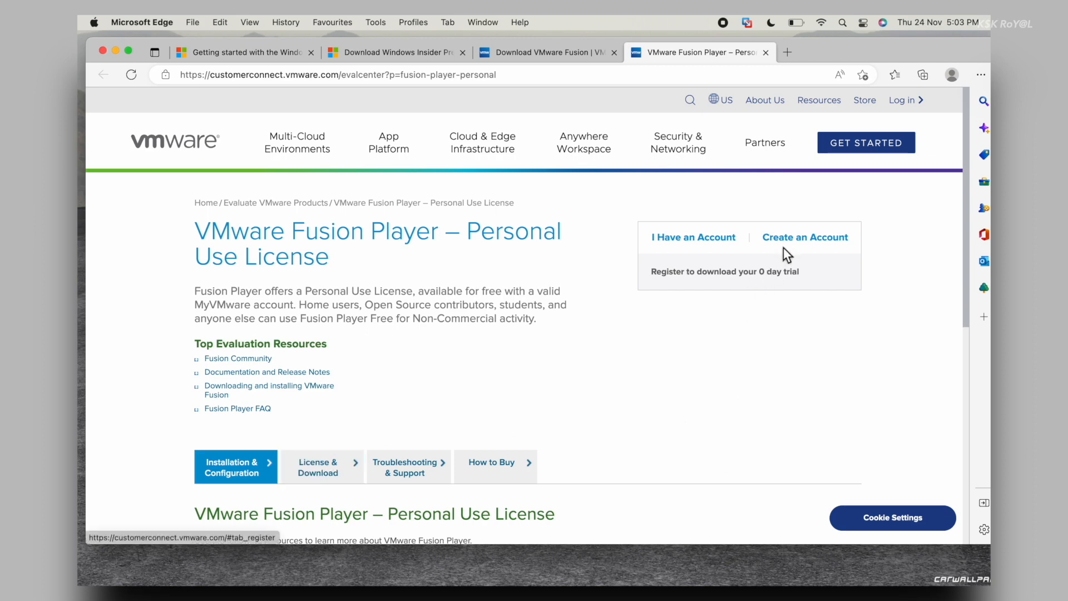
scroll(731, 346, "down", 3)
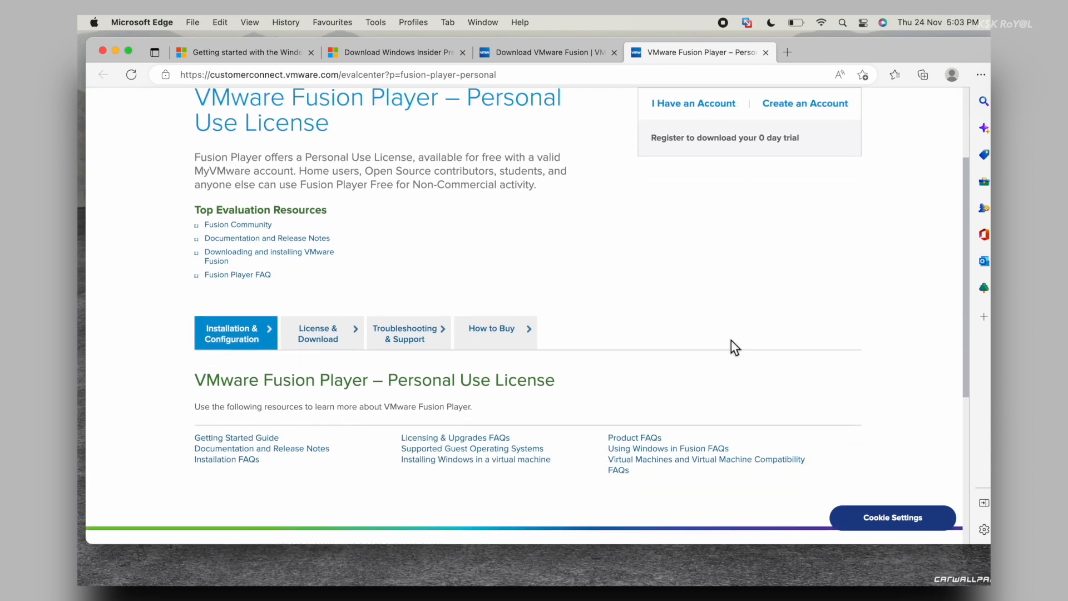
scroll(731, 346, "up", 2)
Sign in to VMware Customer Connect with the account credentials
left_click(711, 198)
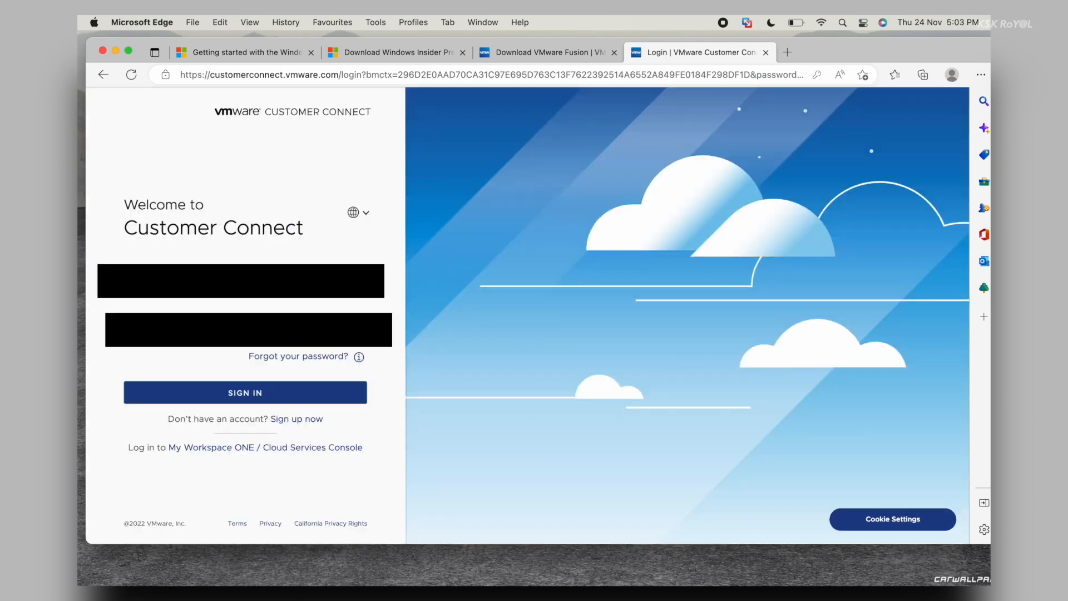
left_click(310, 394)
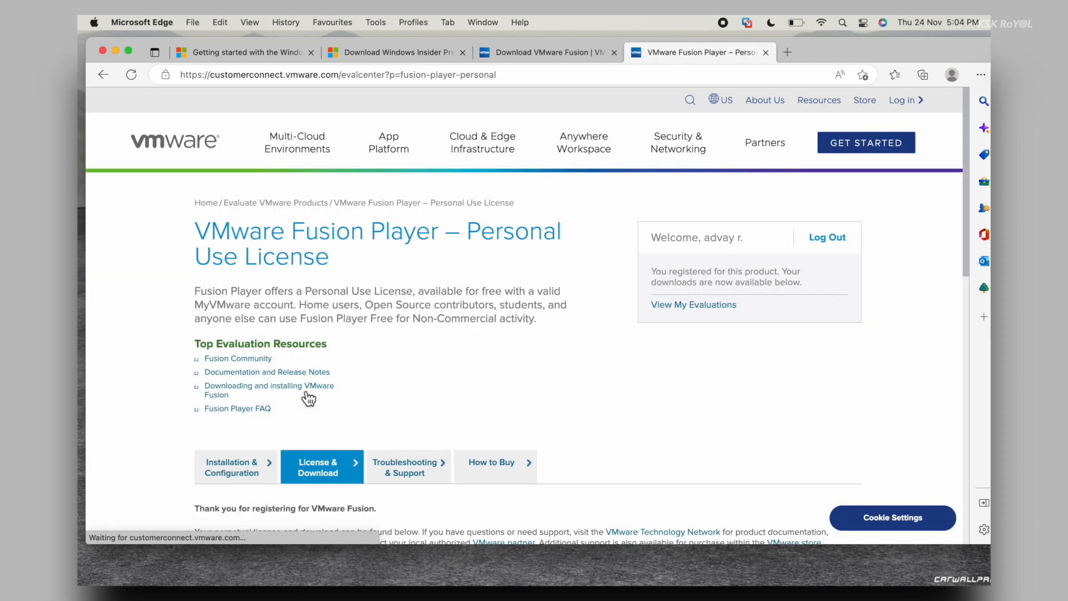
scroll(308, 398, "down", 10)
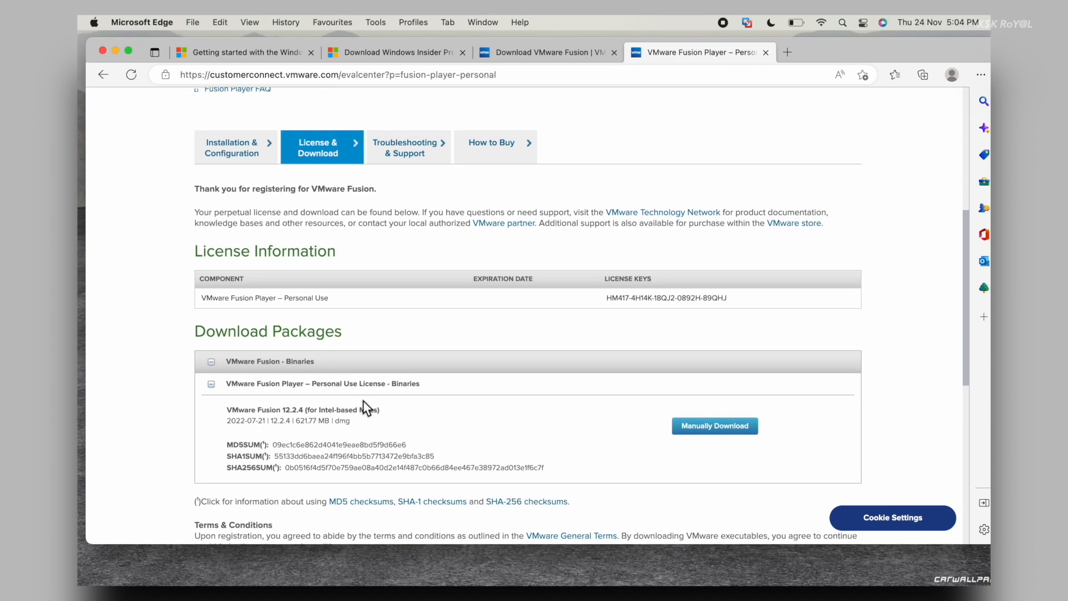
Highlight the Intel-only VMware Fusion 12.2.4 download package and review the packages
left_click(306, 412)
triple_click(305, 411)
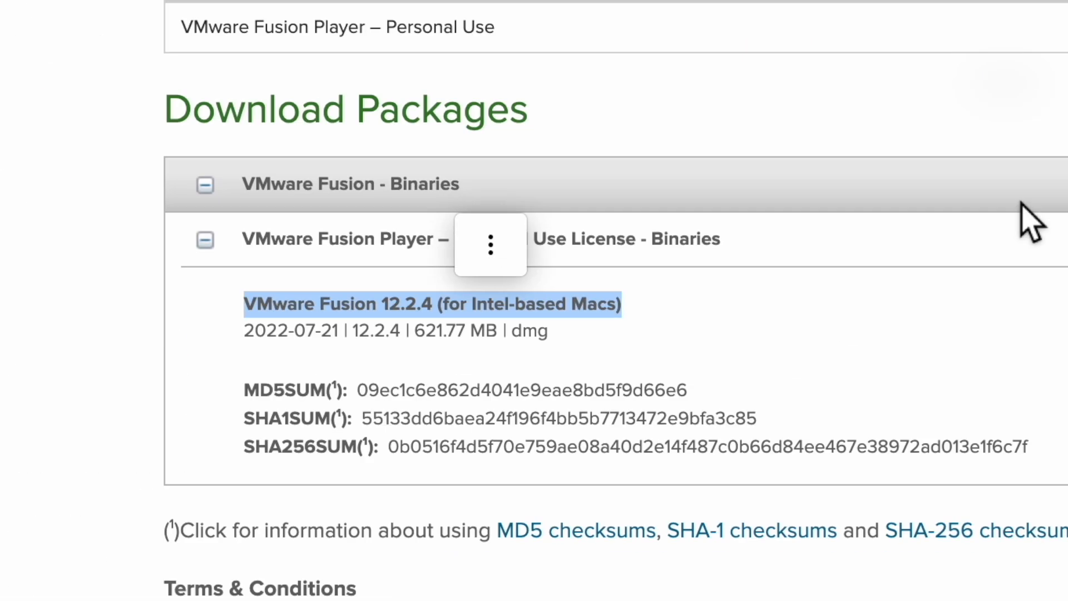
scroll(534, 333, "down", 2)
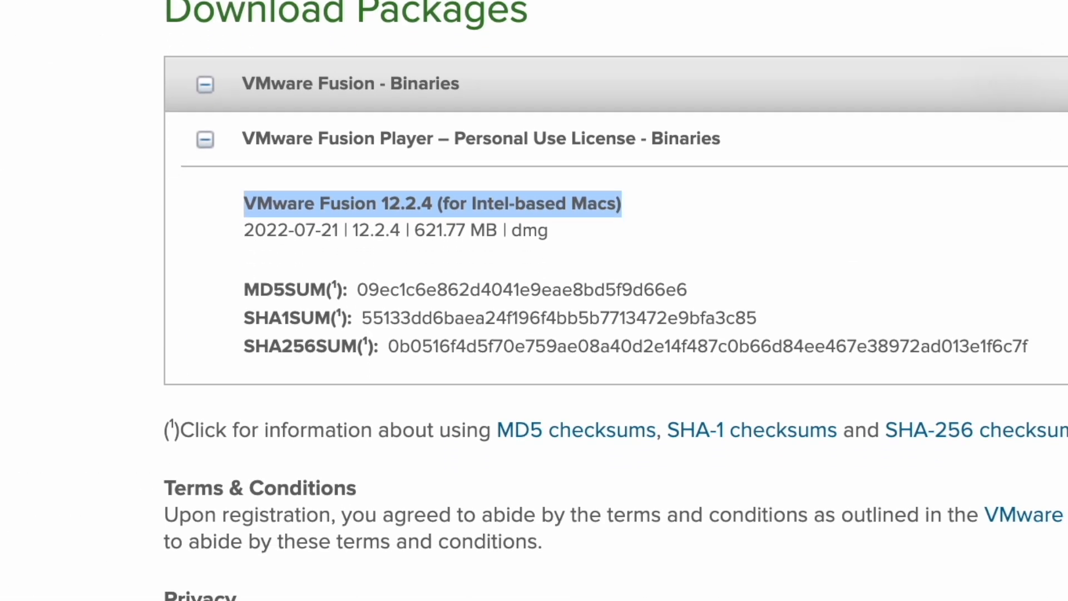
scroll(534, 301, "down", 2)
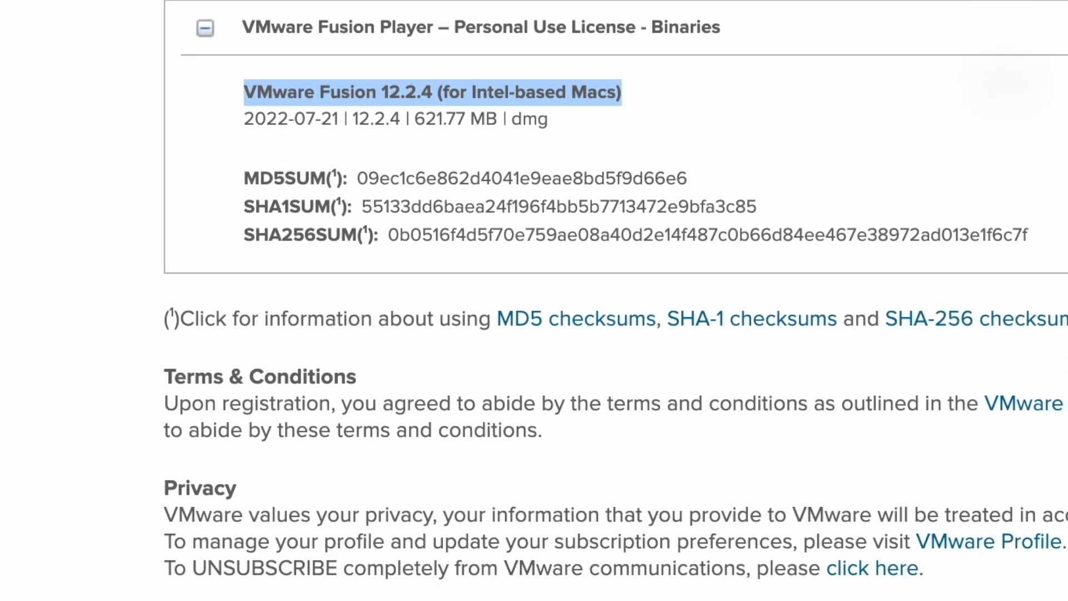
scroll(534, 301, "up", 1)
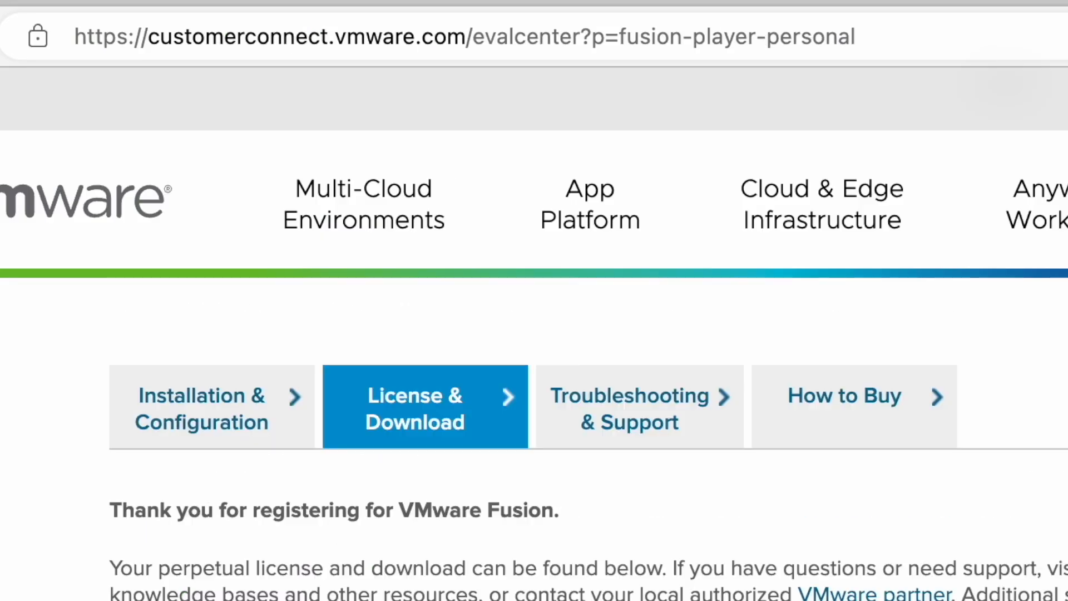
scroll(534, 333, "up", 5)
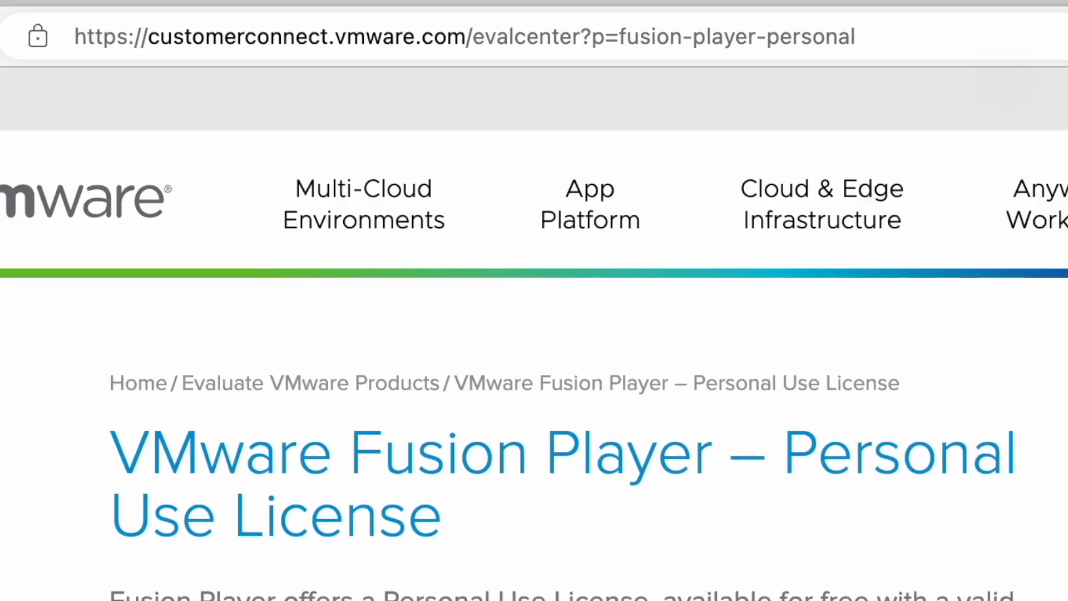
Append -13 to the evaluation URL to load the Fusion Player 13 page
left_click(898, 47)
left_click(897, 47)
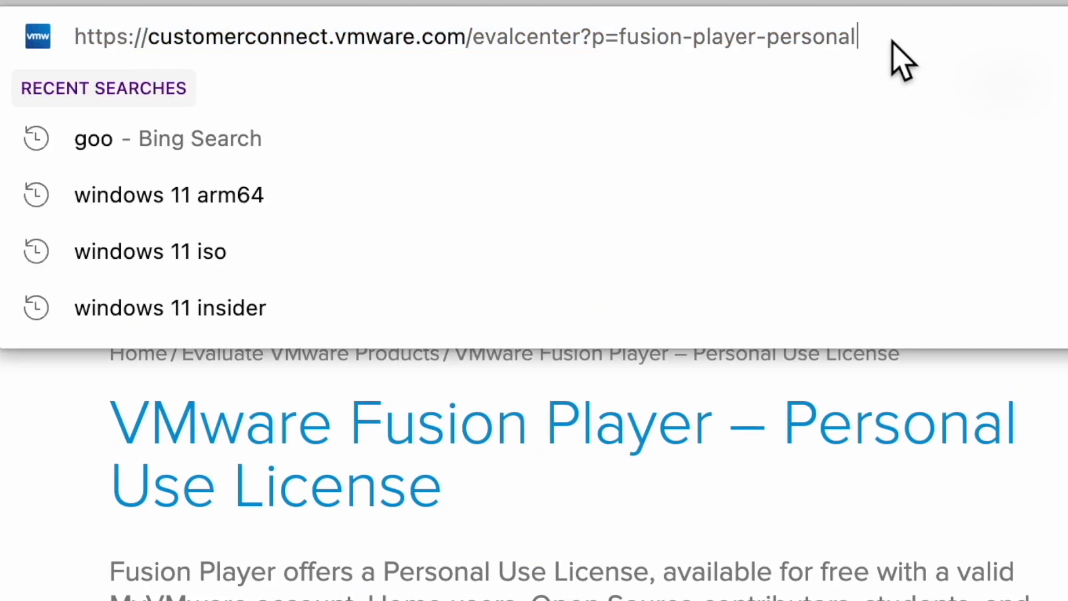
type("-13")
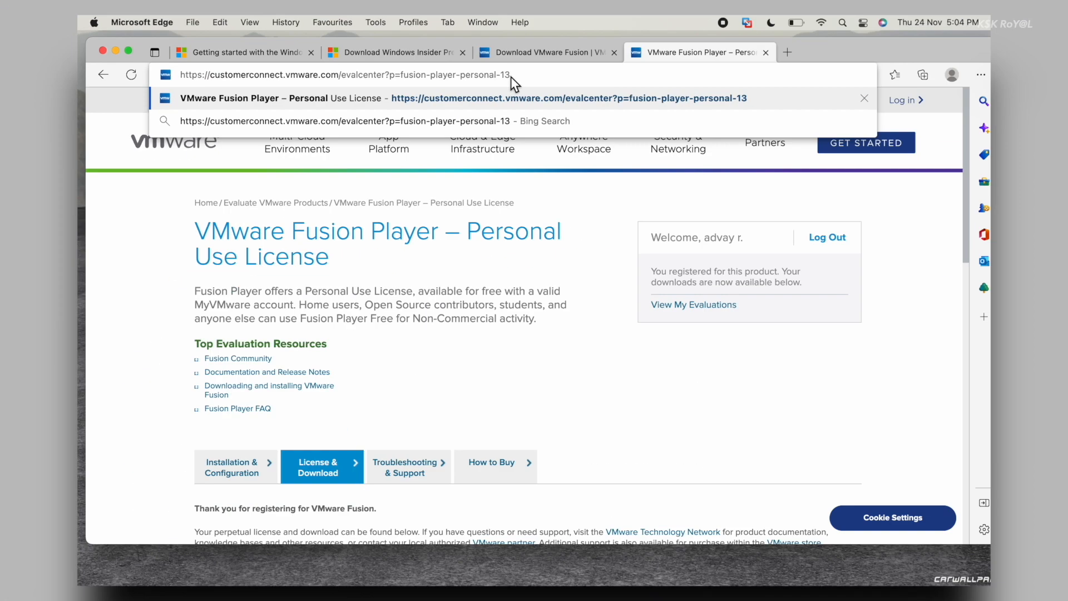
key("Return")
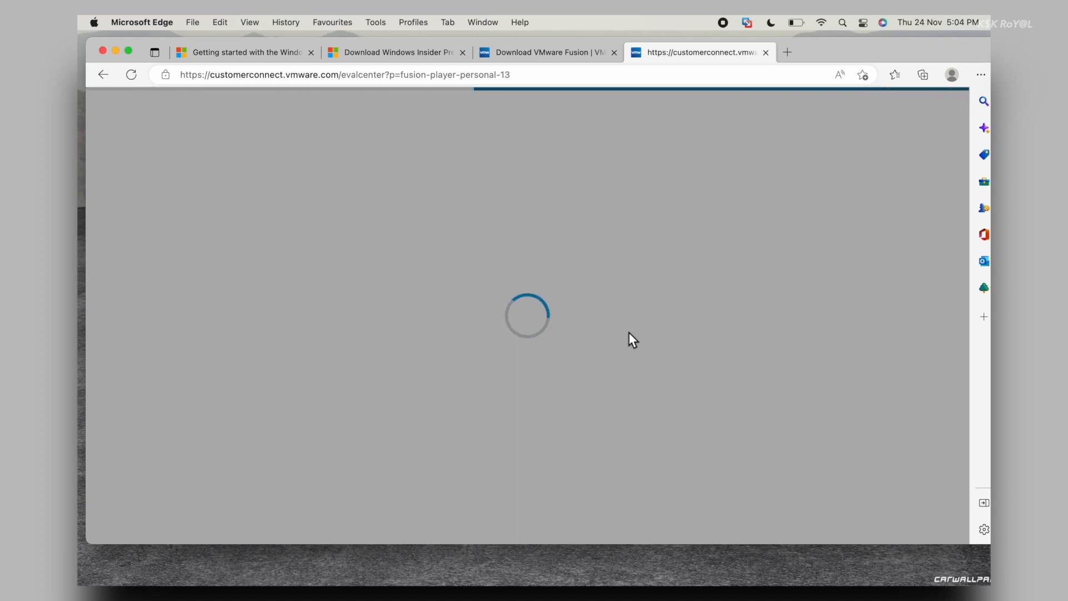
Register for Fusion Player 13 and submit the free trial form
scroll(629, 332, "down", 1)
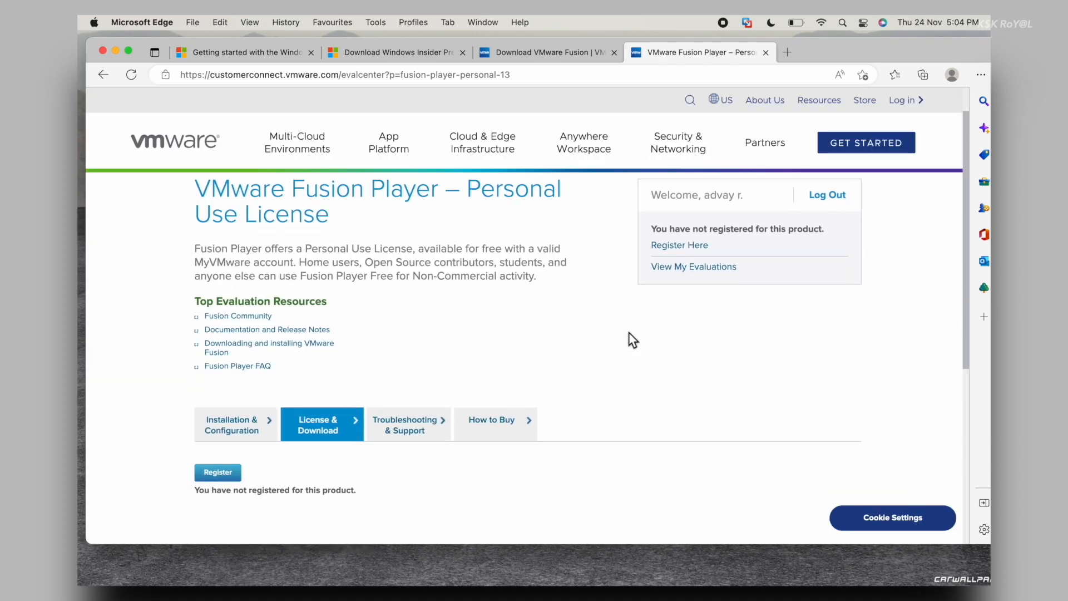
left_click(221, 494)
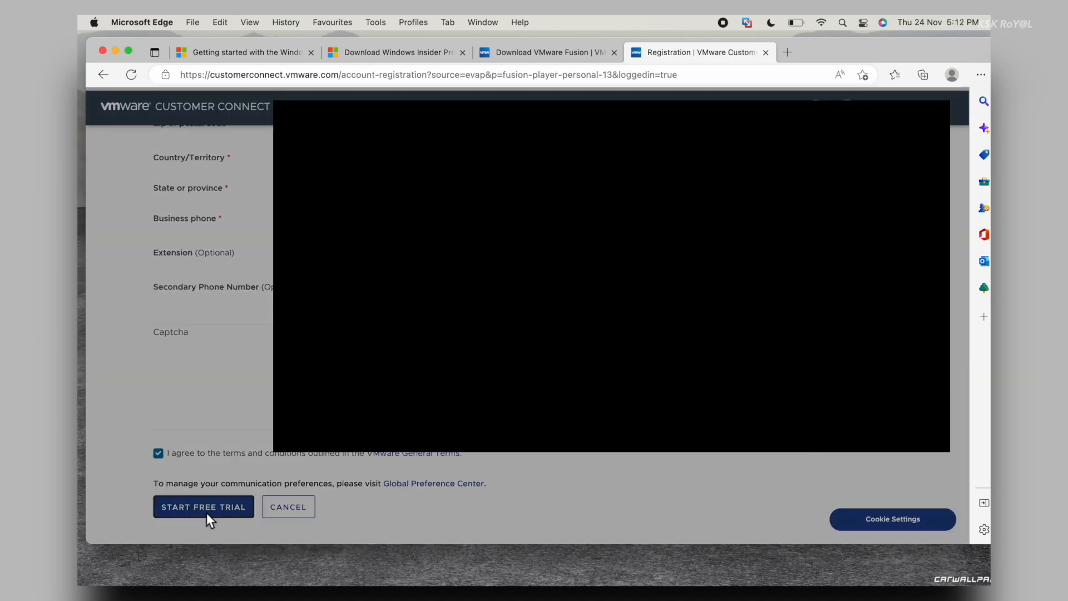
left_click(207, 510)
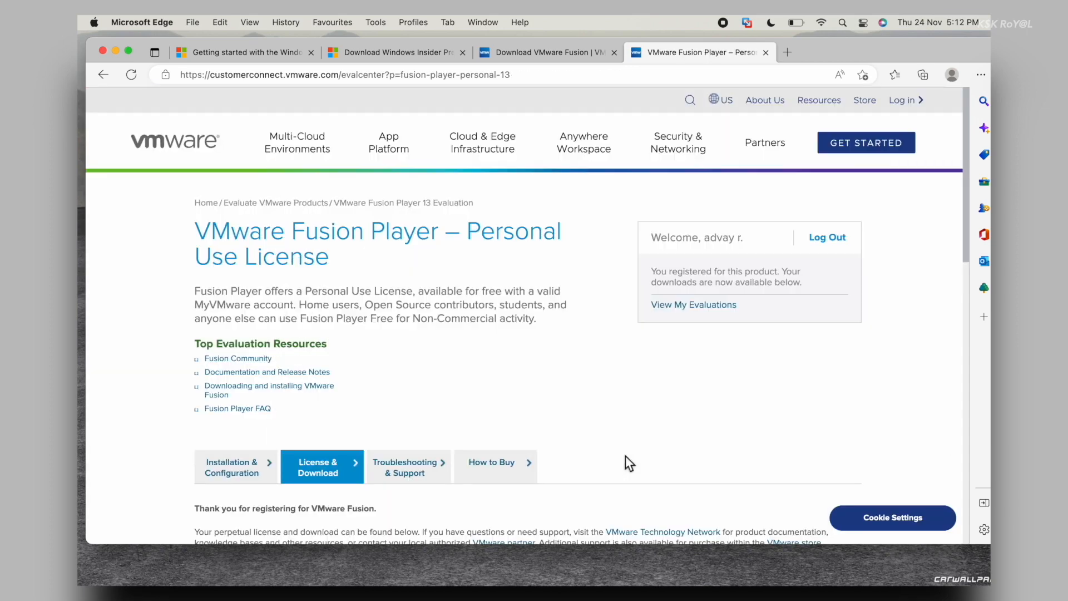
Manually download the VMware Fusion 13.0.0 installer dmg
scroll(625, 464, "down", 10)
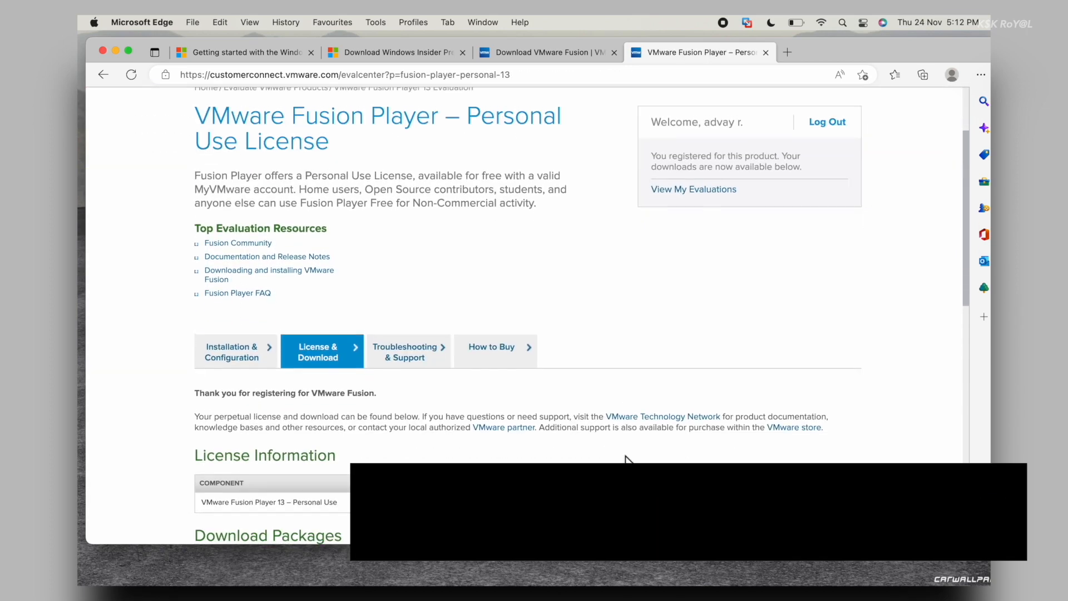
scroll(429, 417, "down", 3)
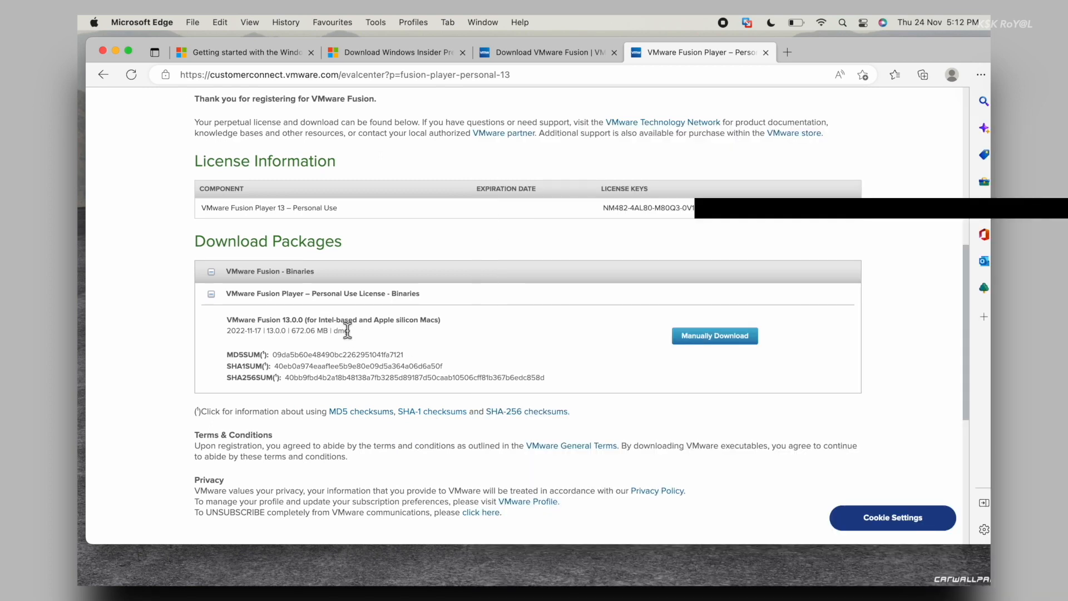
double_click(347, 330)
left_click(386, 320)
left_click(705, 339)
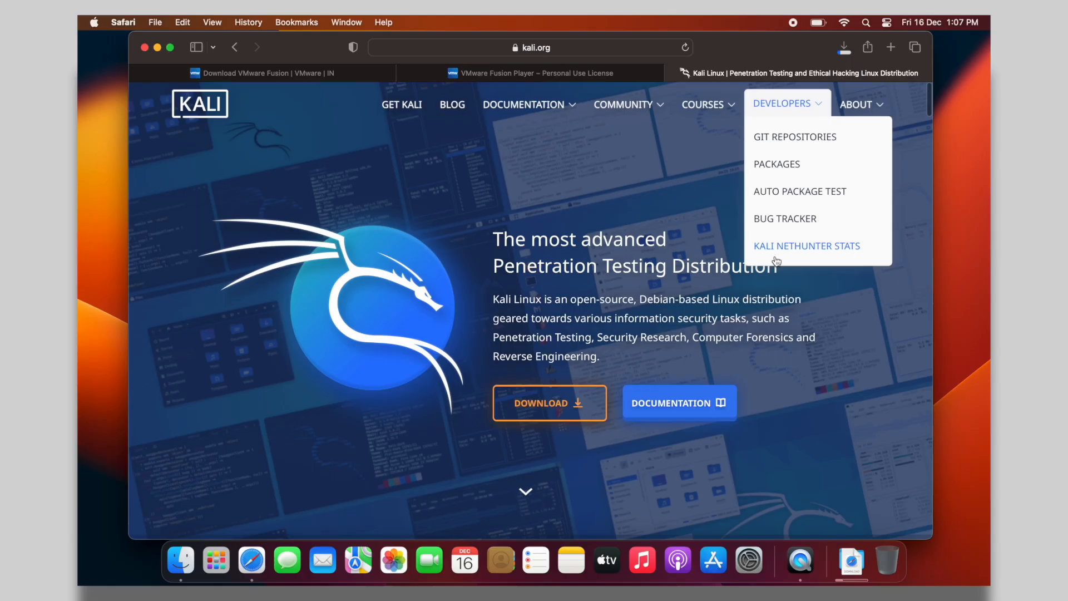
Open the Kali download page and glance at the 2022.4 changelog
scroll(617, 384, "down", 1)
left_click(567, 376)
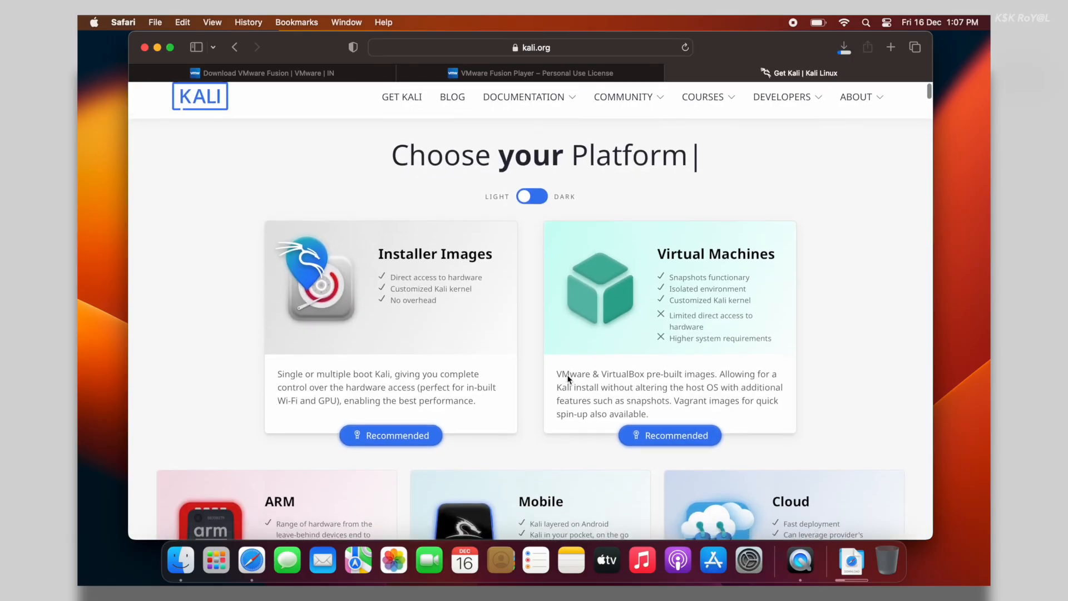
scroll(568, 380, "down", 15)
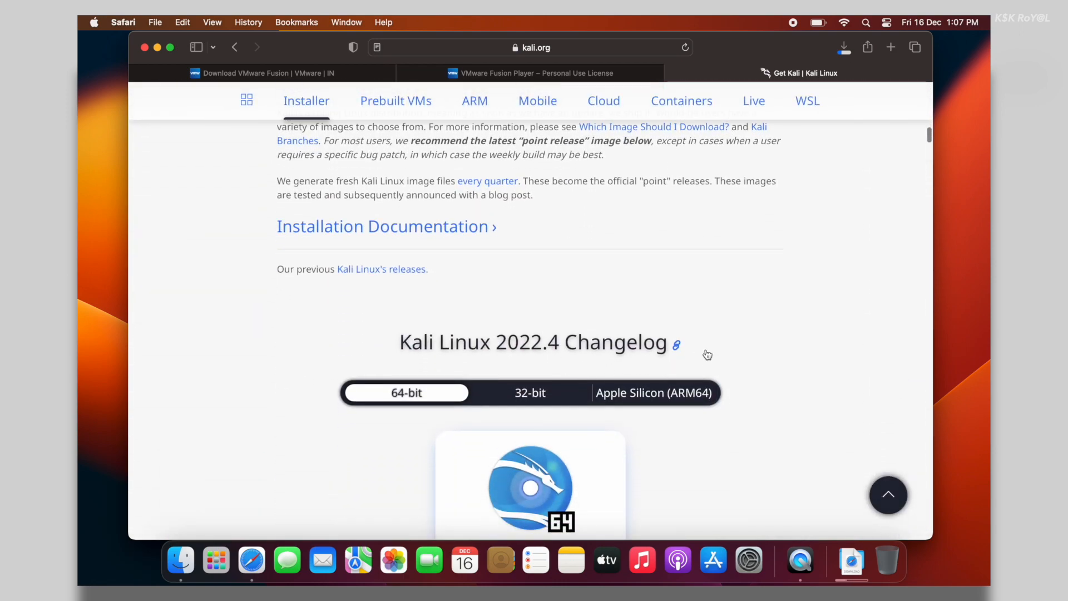
scroll(707, 355, "down", 3)
left_click(504, 220)
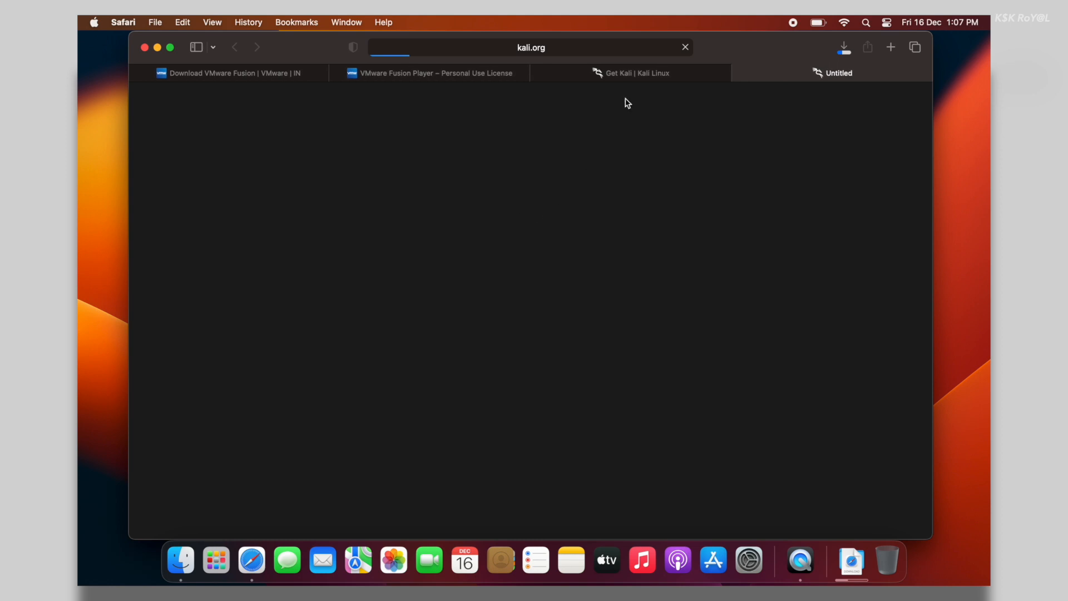
left_click(659, 75)
Download the Apple Silicon (ARM64) Installer image, allowing downloads from kali.org
scroll(773, 415, "down", 2)
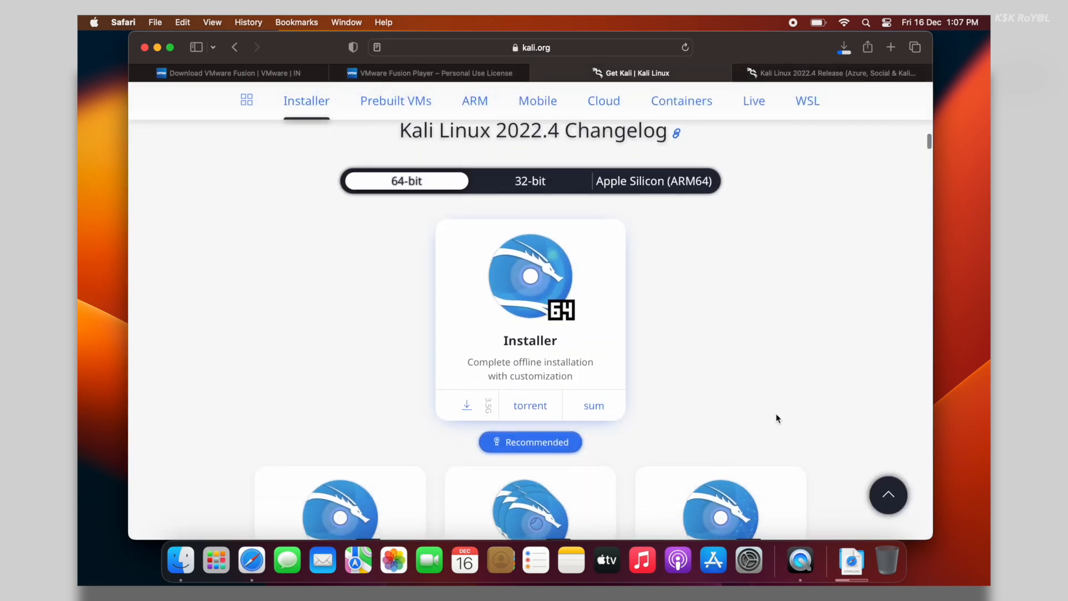
left_click(670, 197)
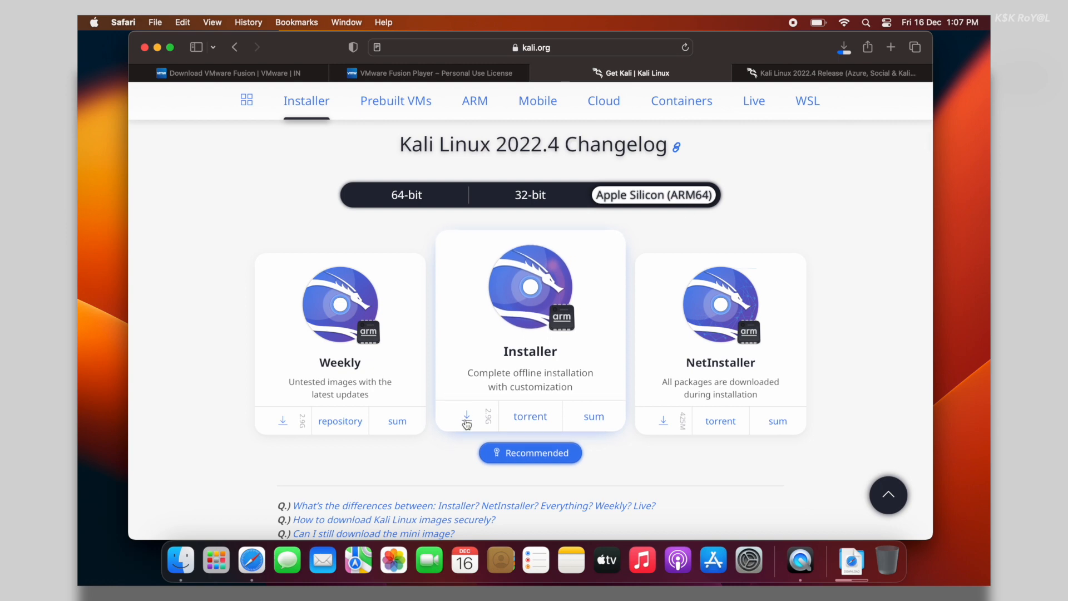
left_click(467, 421)
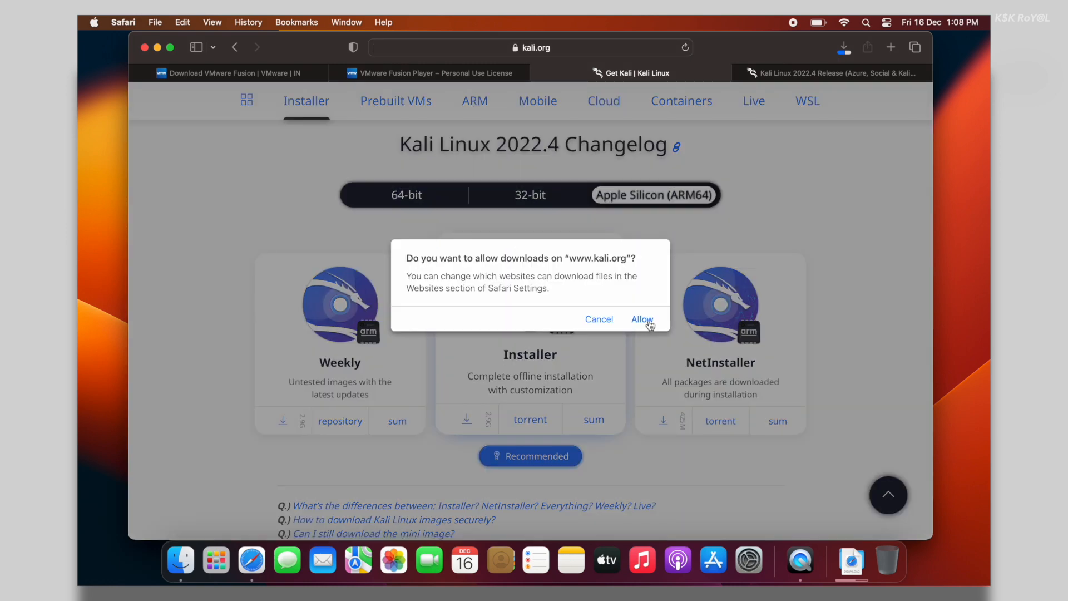
left_click(646, 320)
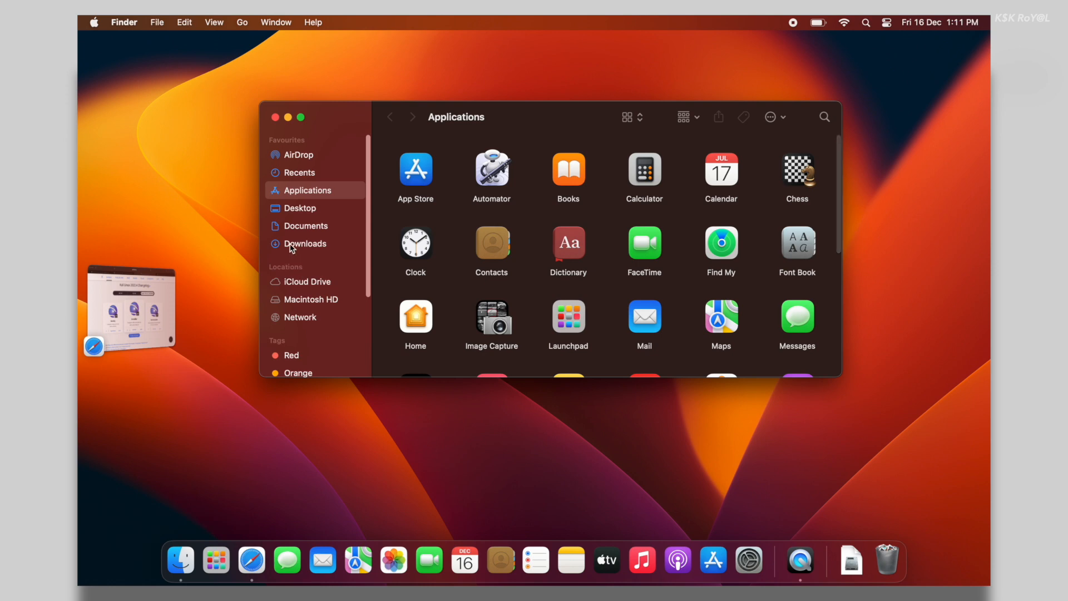
Launch the VMware Fusion 13 installer from Downloads and authorise it with the admin password
left_click(292, 244)
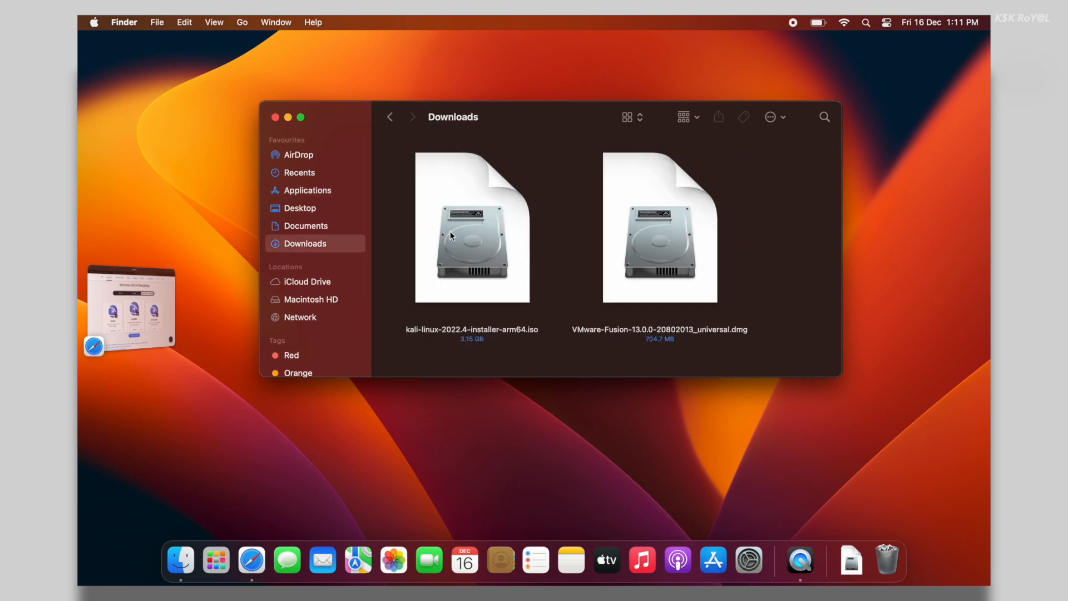
left_click(449, 231)
left_click(646, 239)
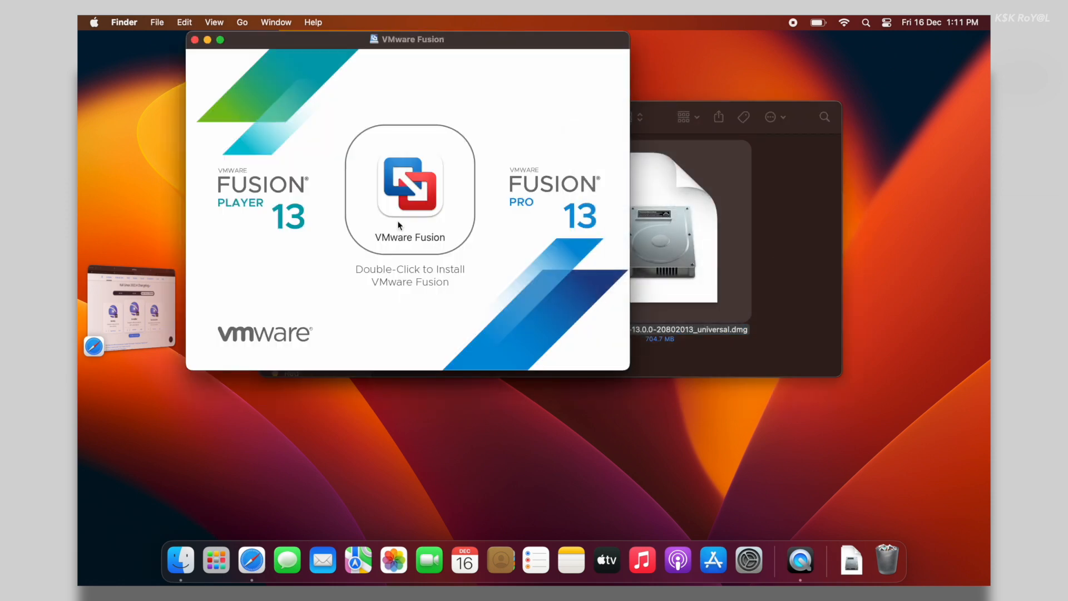
double_click(426, 174)
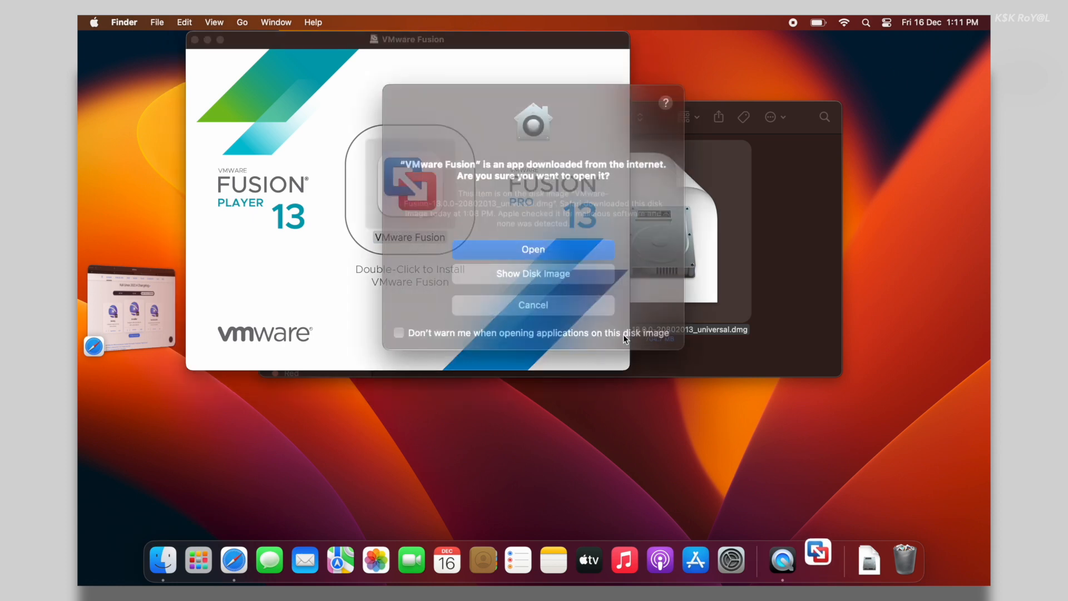
left_click(520, 246)
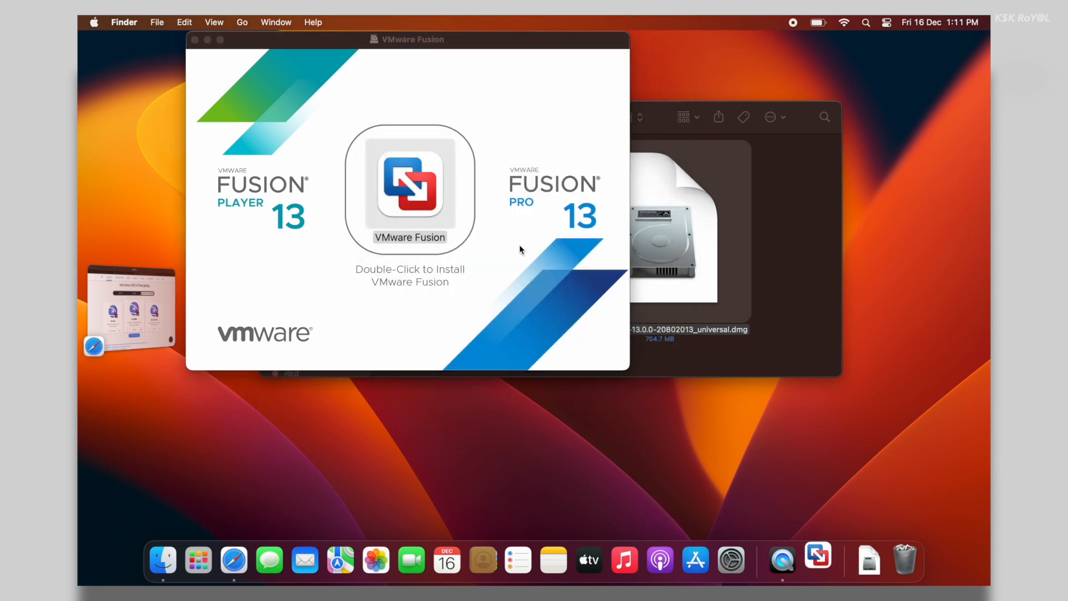
type("********")
key("Return")
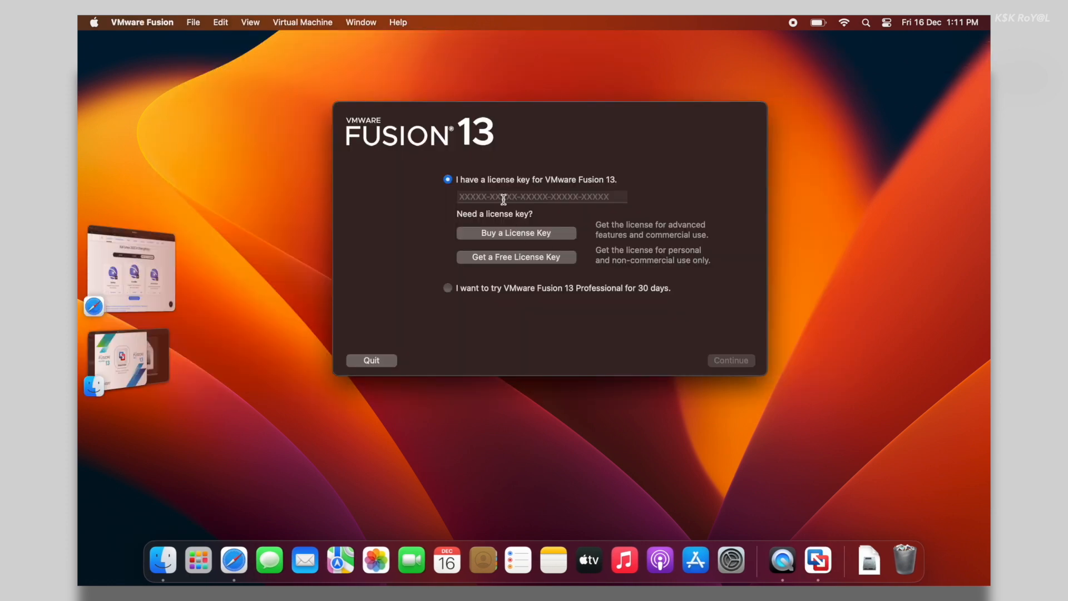
Paste the license key and finish the Fusion setup
left_click(504, 199)
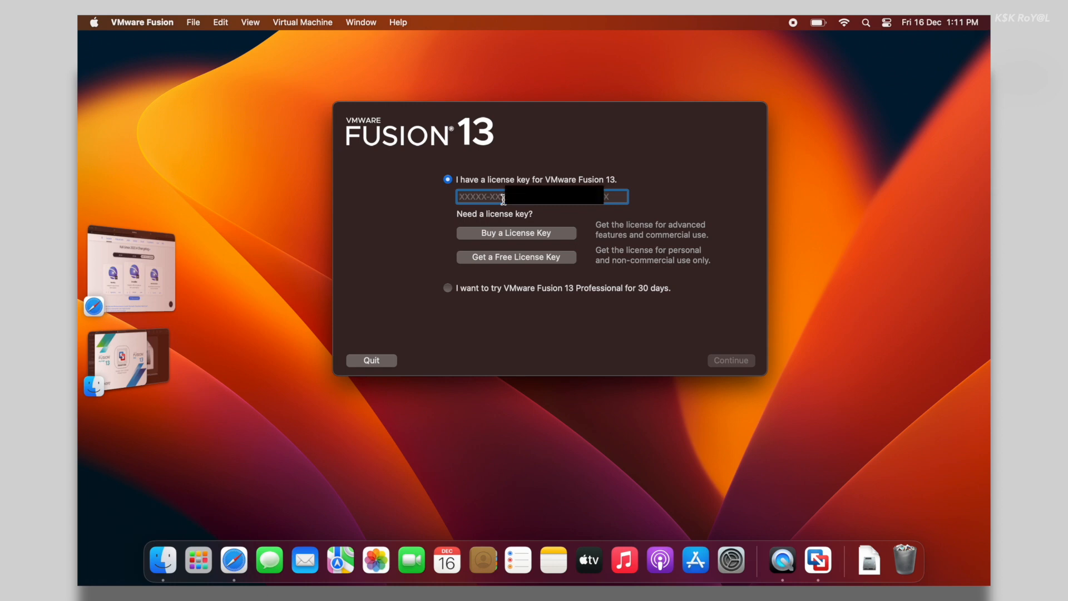
key("super+v")
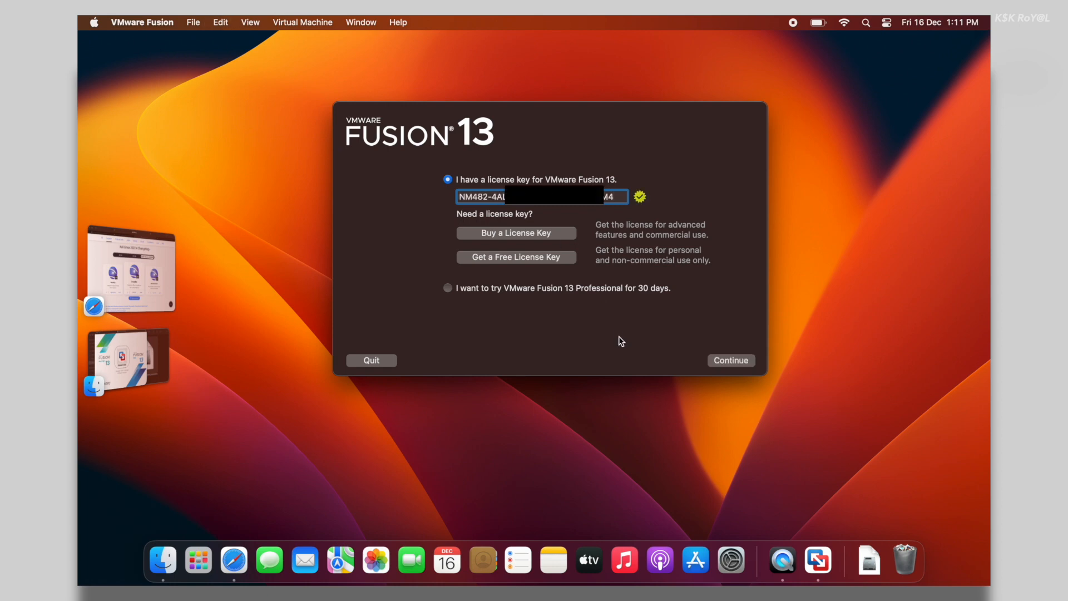
left_click(724, 365)
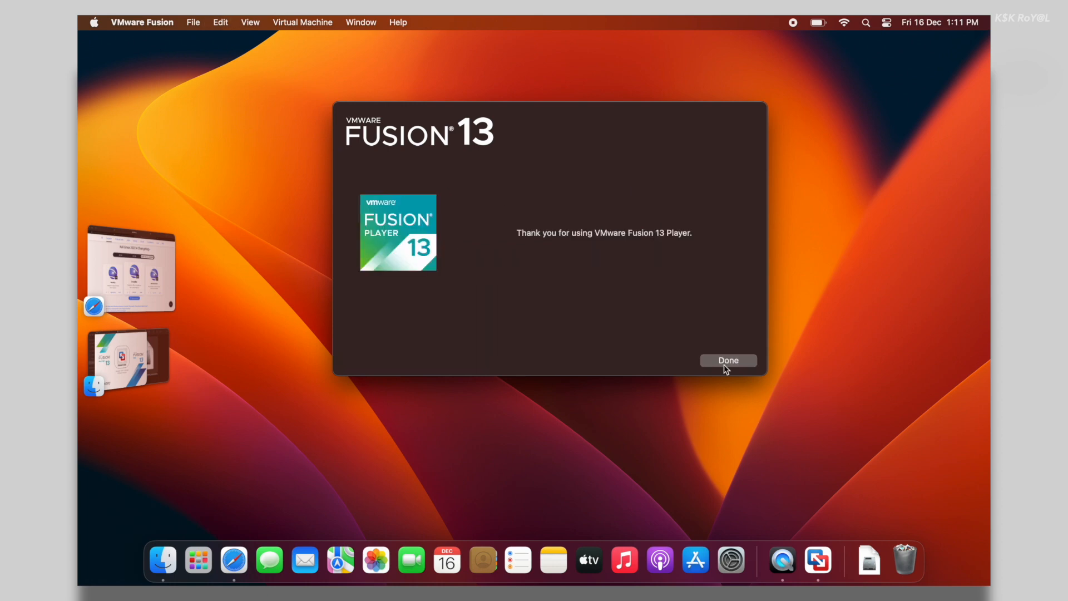
left_click(726, 363)
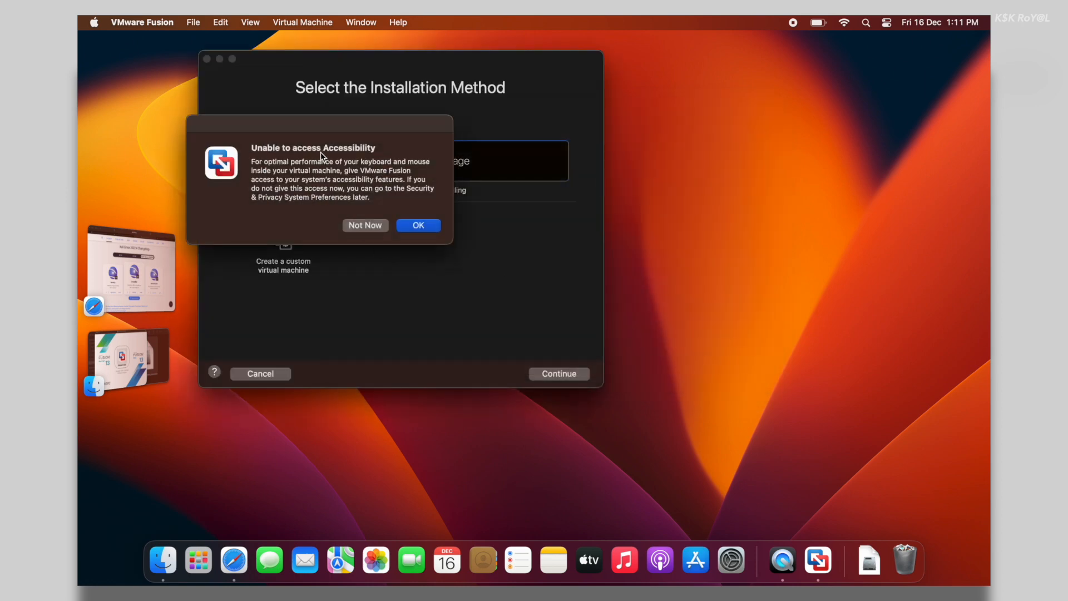
Switch on VMware Fusion under Accessibility with the password, then return to Fusion from the Dock
left_click(422, 226)
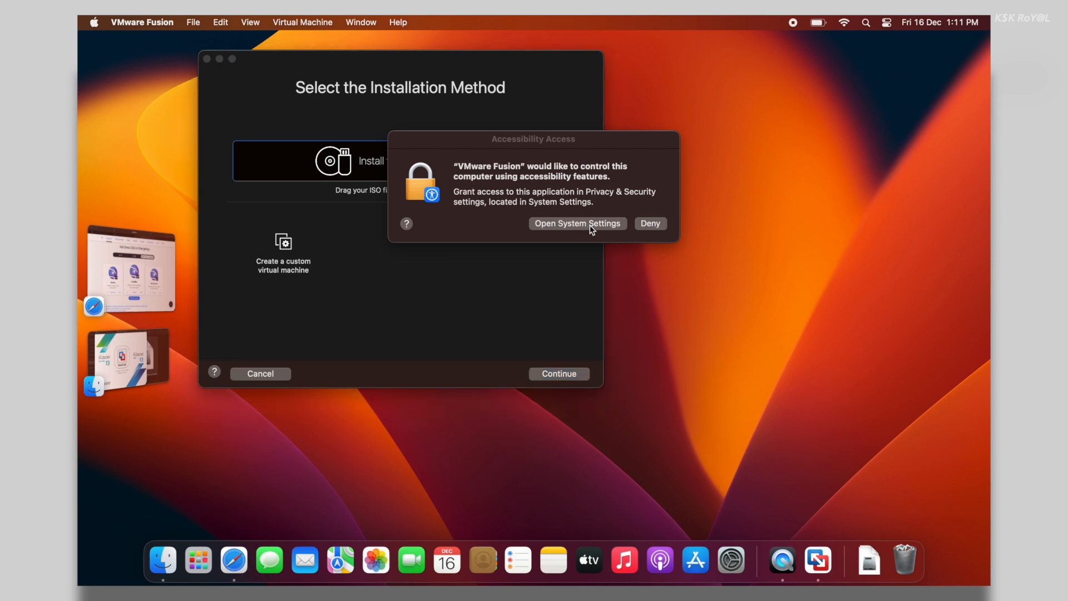
left_click(588, 226)
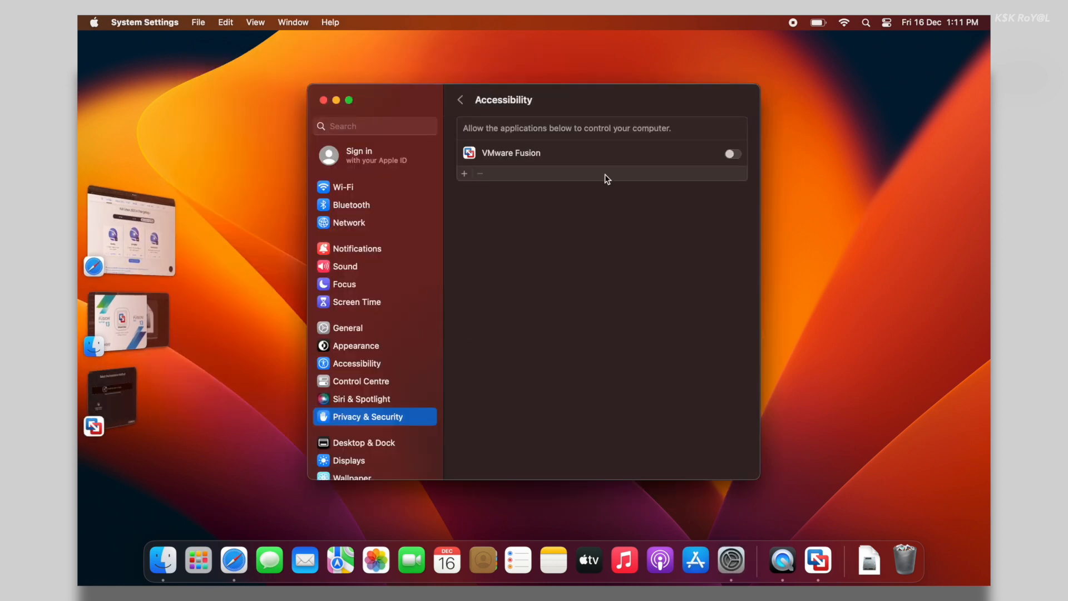
left_click(730, 154)
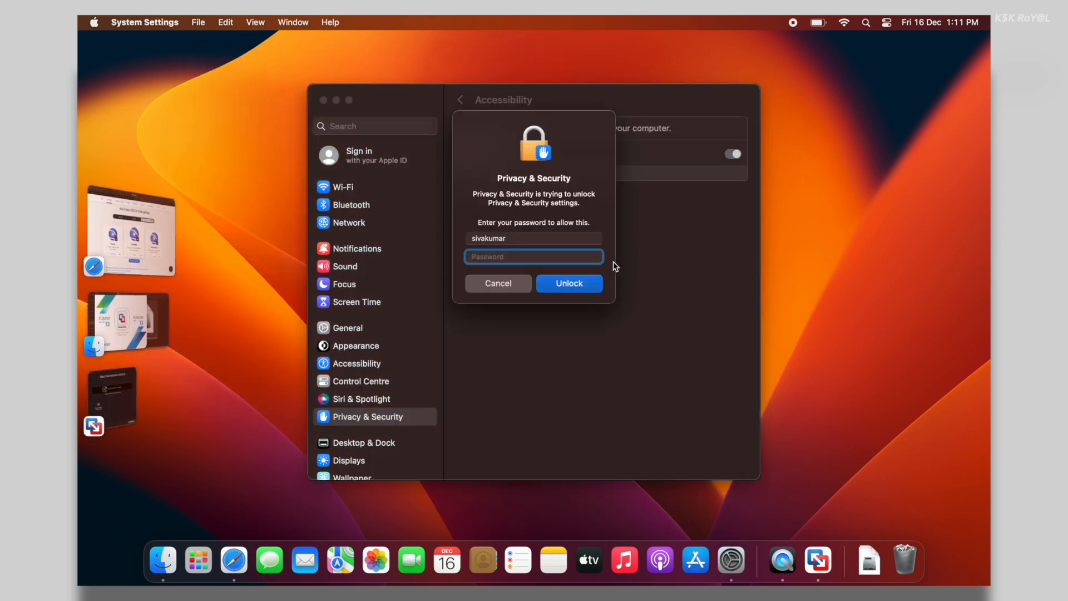
type("****")
key("Return")
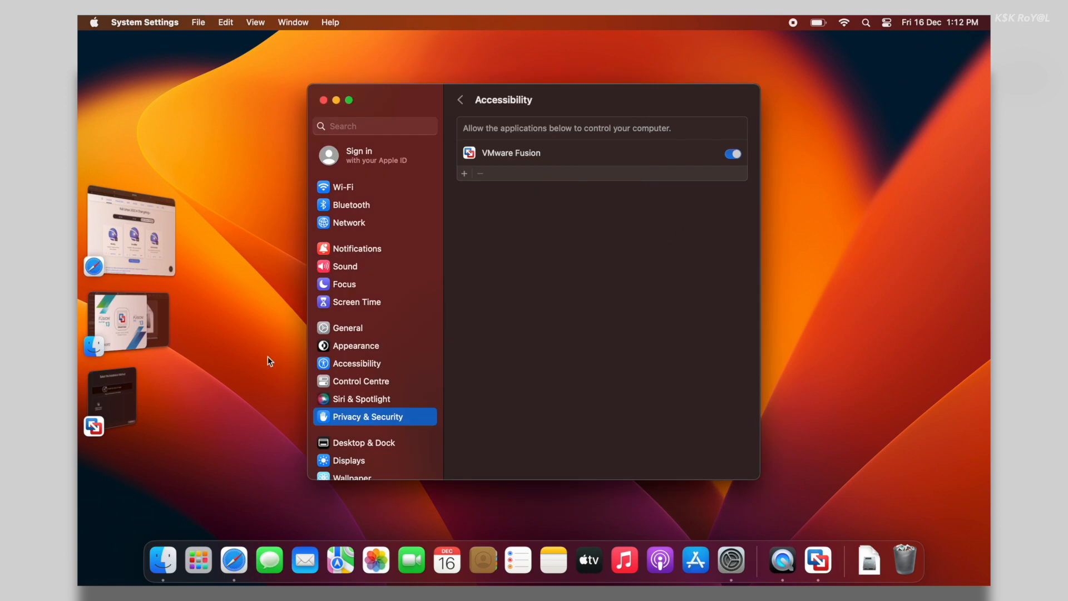
left_click(327, 99)
left_click(817, 559)
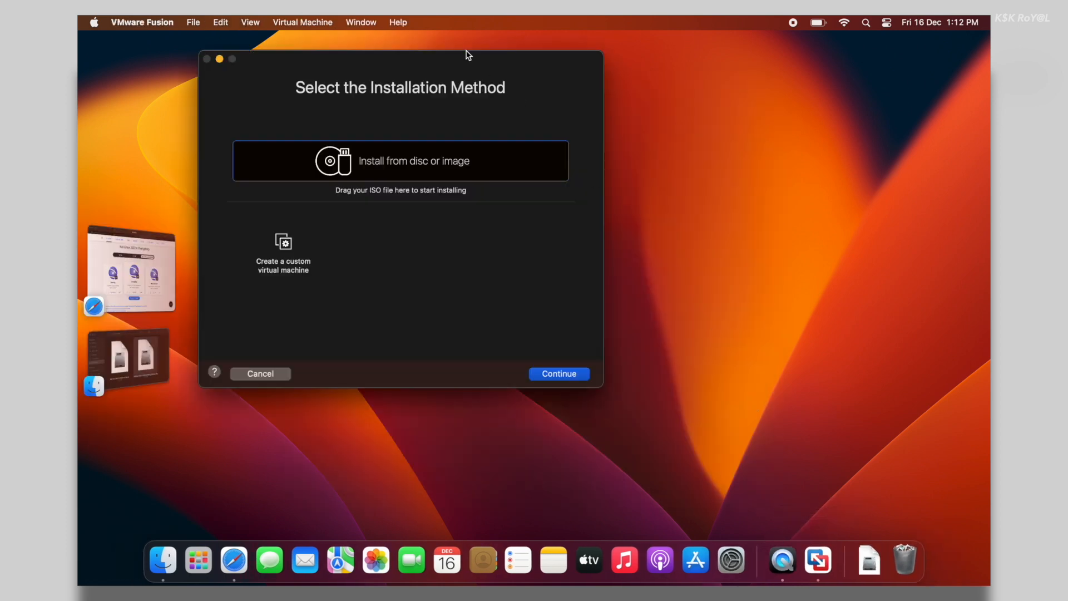
Drag the Kali Linux ARM64 ISO from Downloads onto the installer and continue
left_click_drag(479, 58, 622, 114)
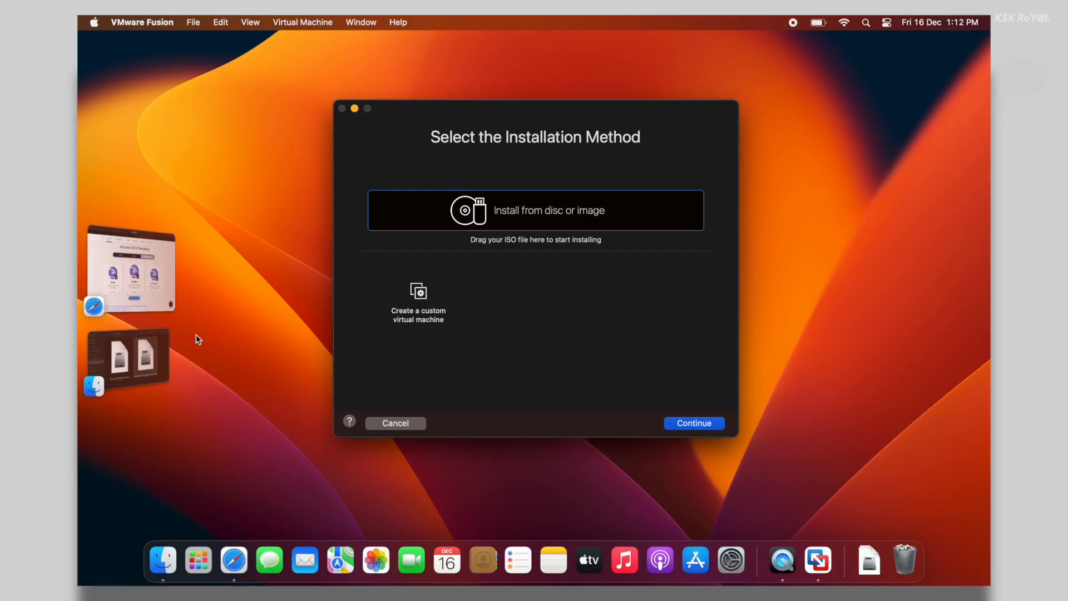
left_click(159, 346)
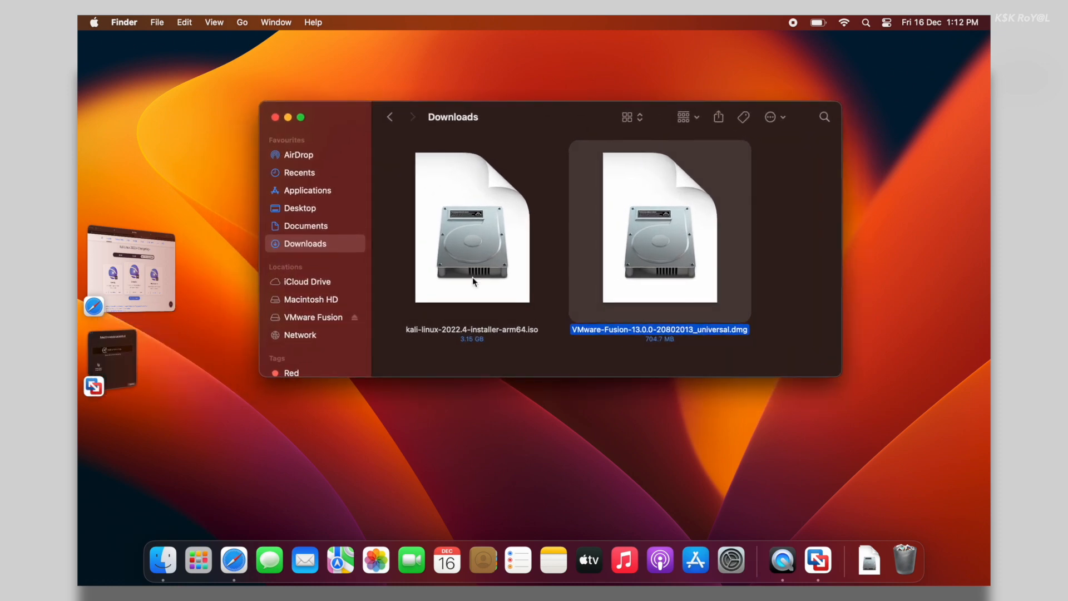
left_click_drag(472, 277, 535, 214)
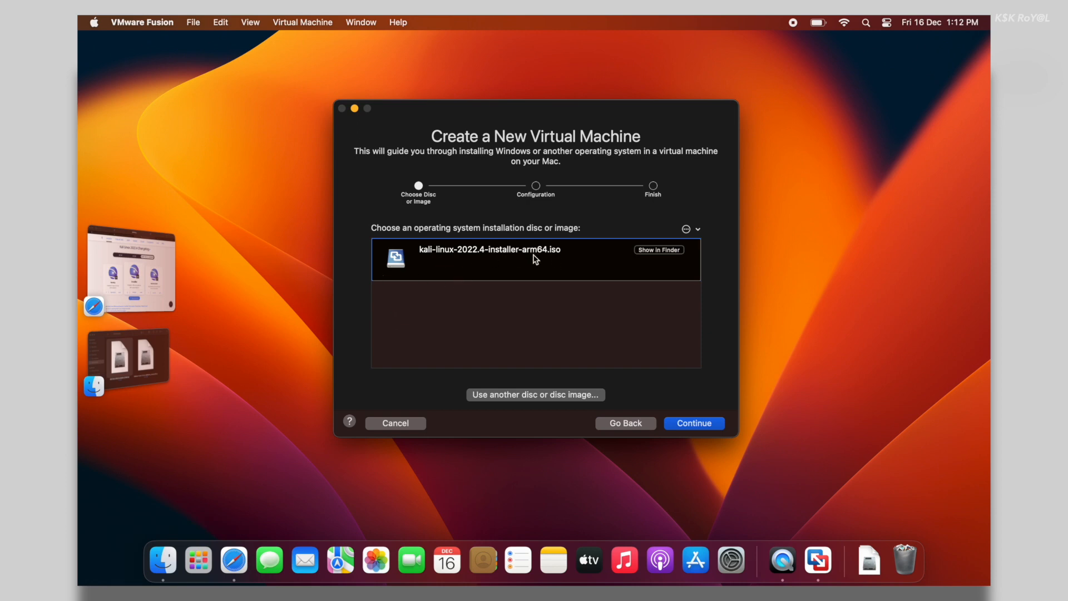
left_click(682, 424)
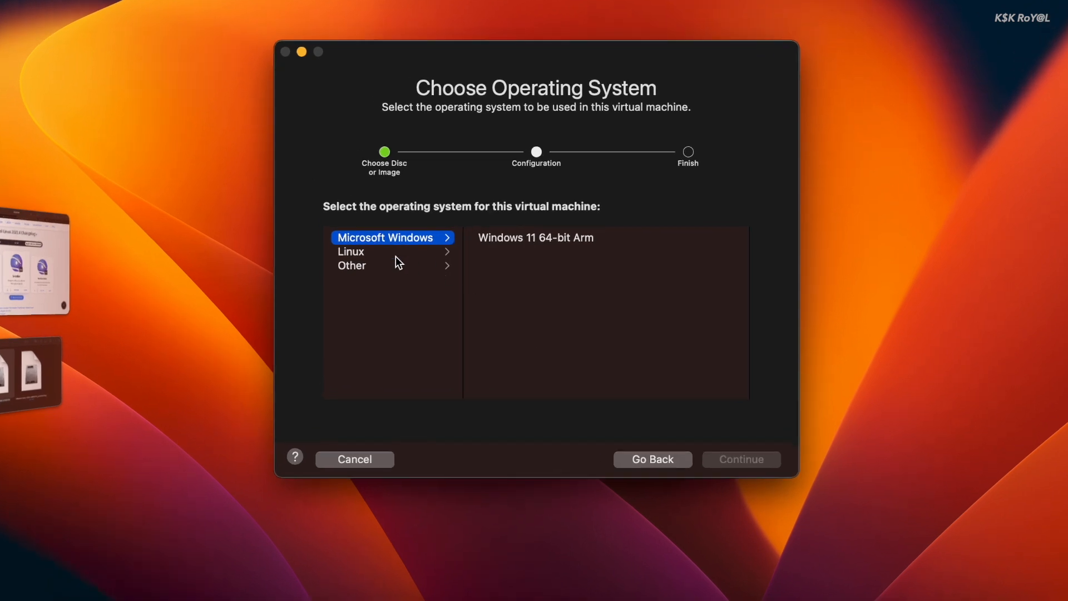
Choose Linux > Debian 12.x 64-bit Arm as the guest OS and opt to customise settings
left_click(396, 256)
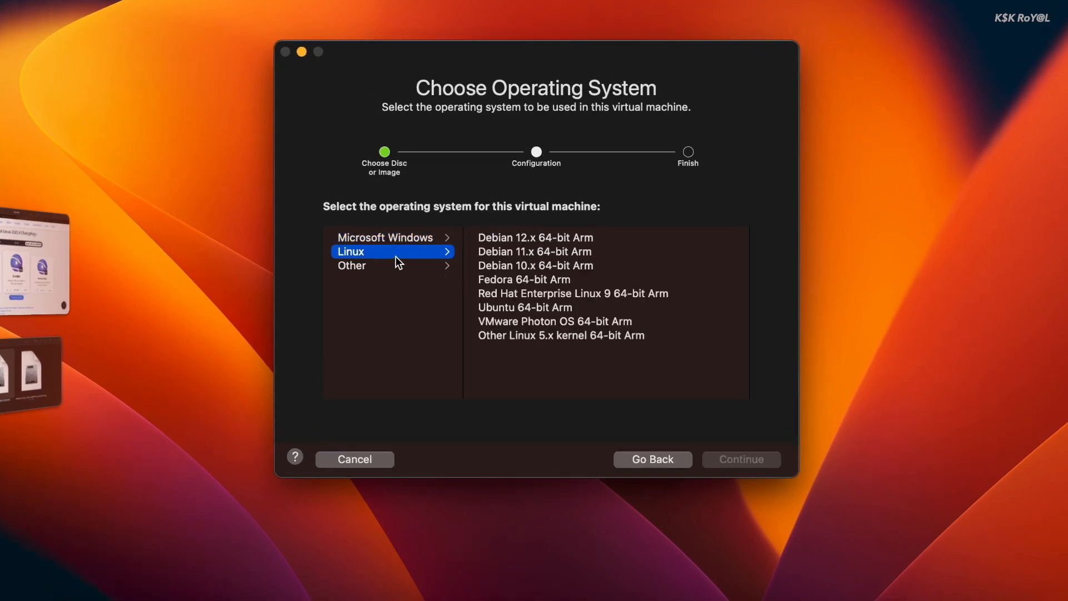
left_click(584, 238)
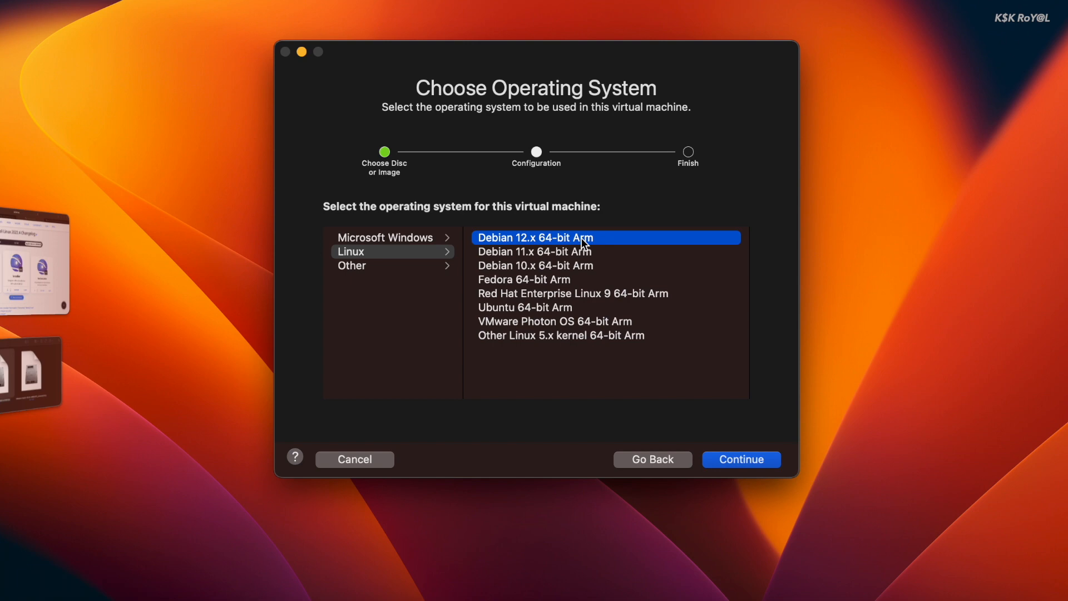
left_click(745, 461)
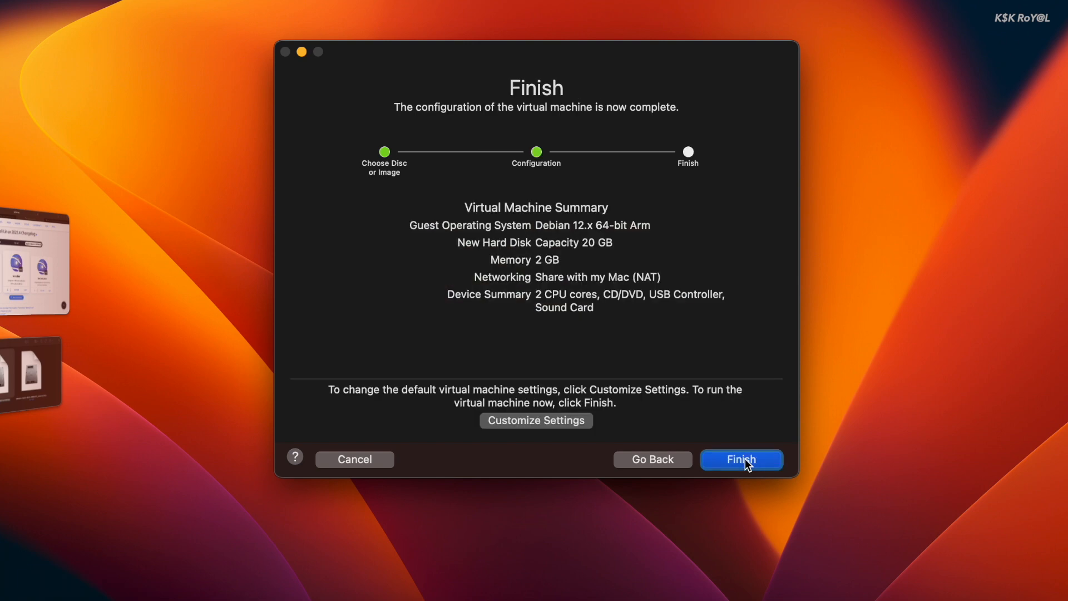
left_click(553, 421)
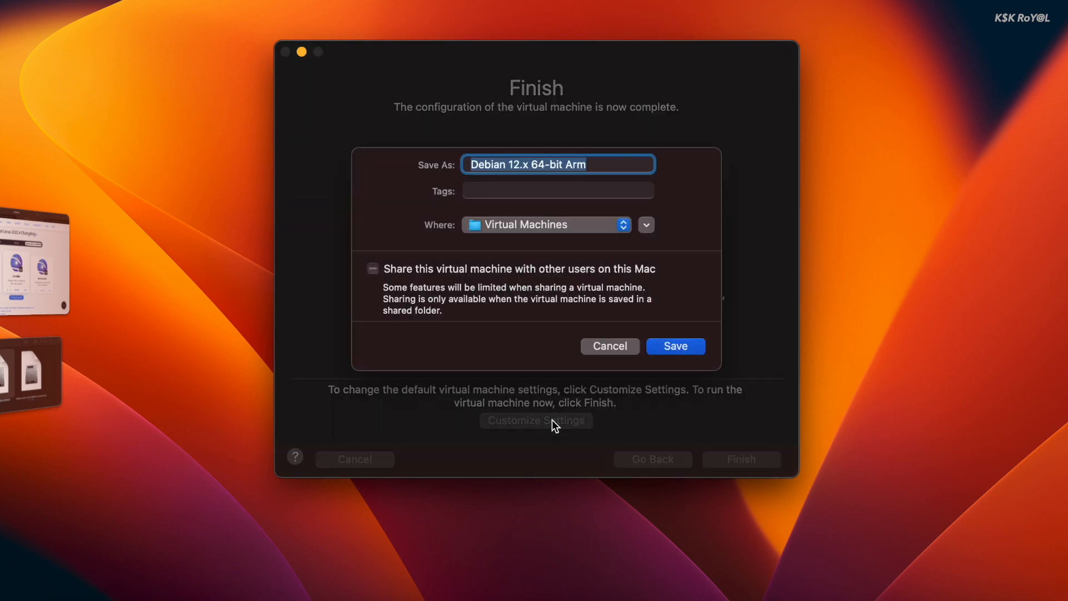
Save the VM as 'Kali Linux 2022.4', then assign 4 processor cores and 4096 MB memory
type("Kali Linux 2")
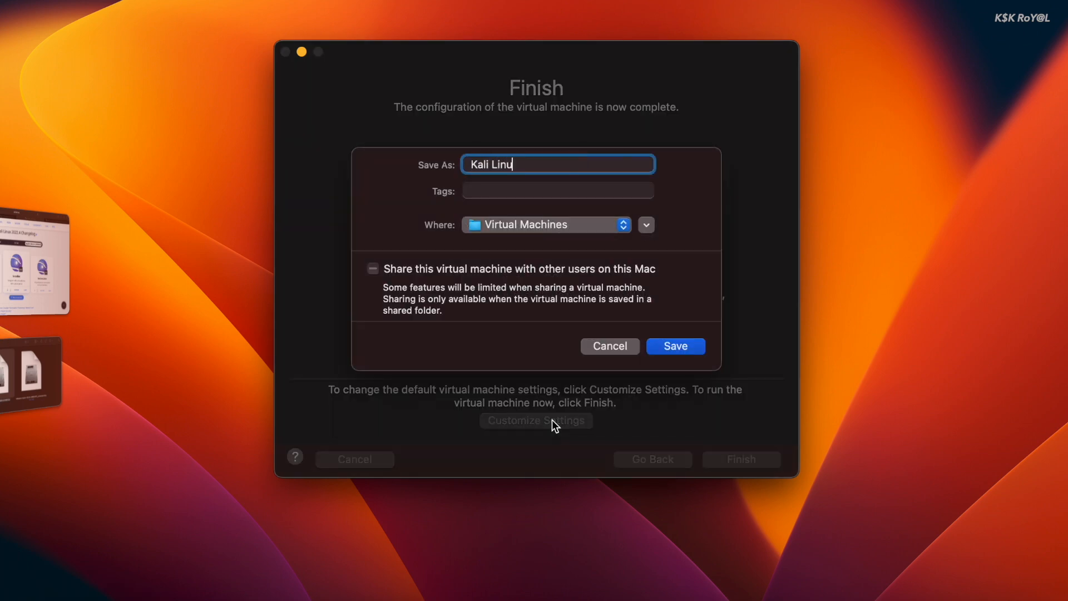
type("022.4")
left_click(671, 346)
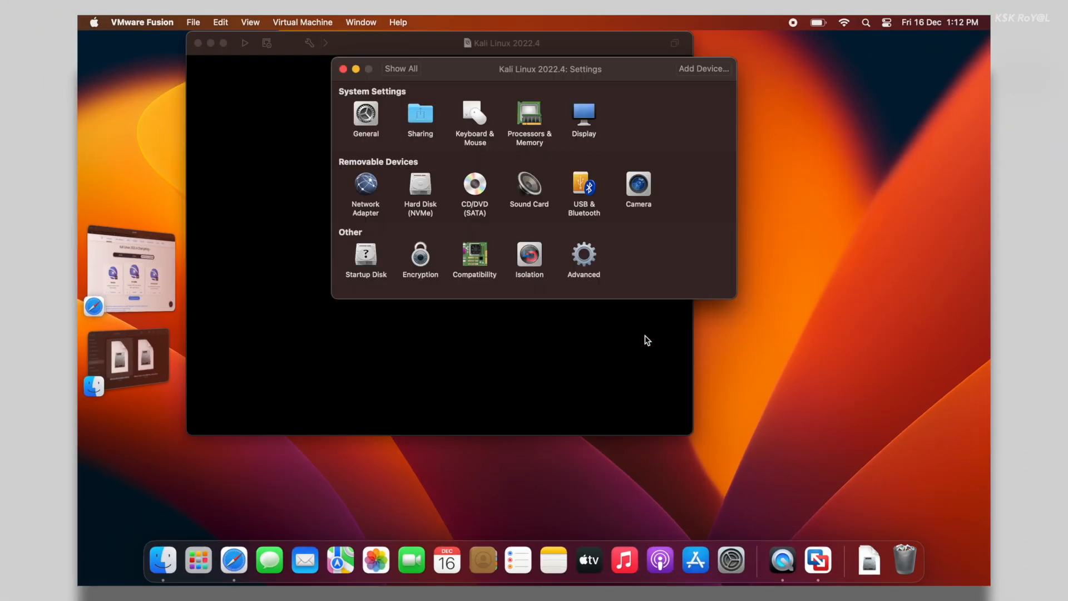
left_click(528, 121)
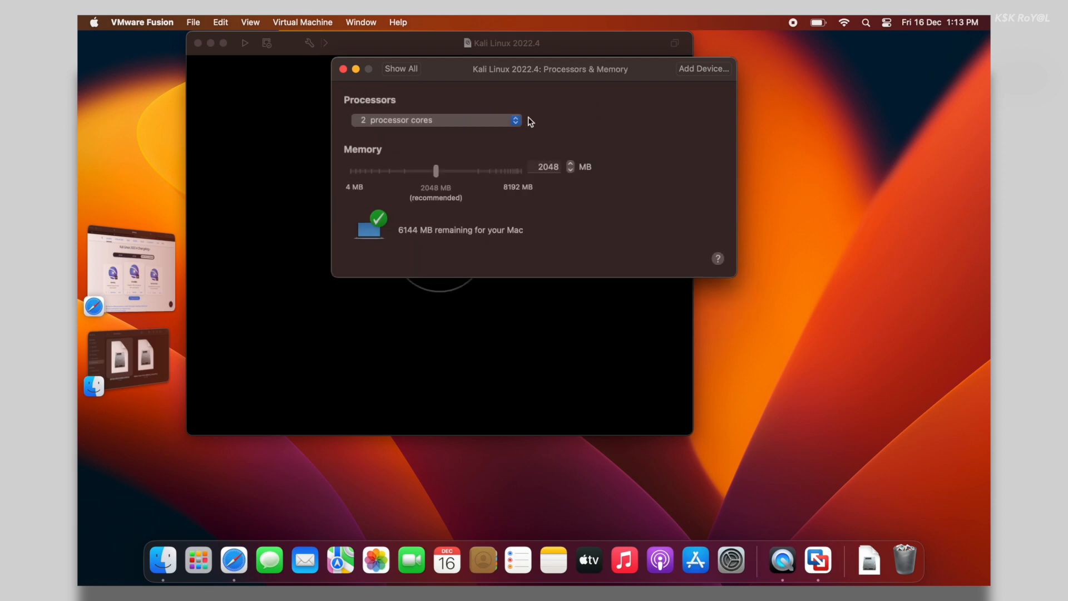
left_click(497, 122)
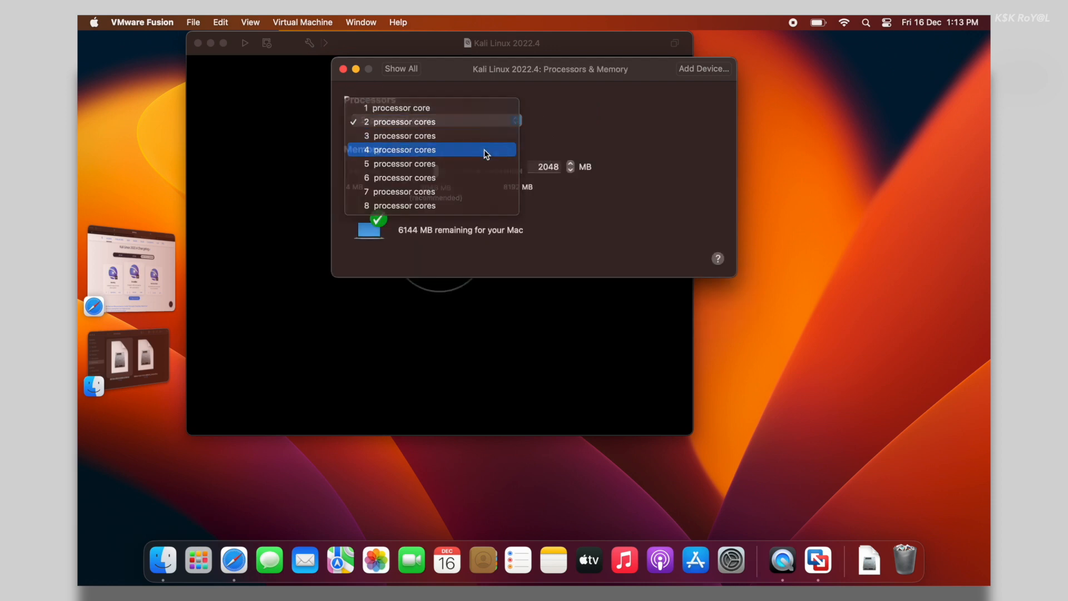
left_click(484, 149)
double_click(546, 166)
type("40")
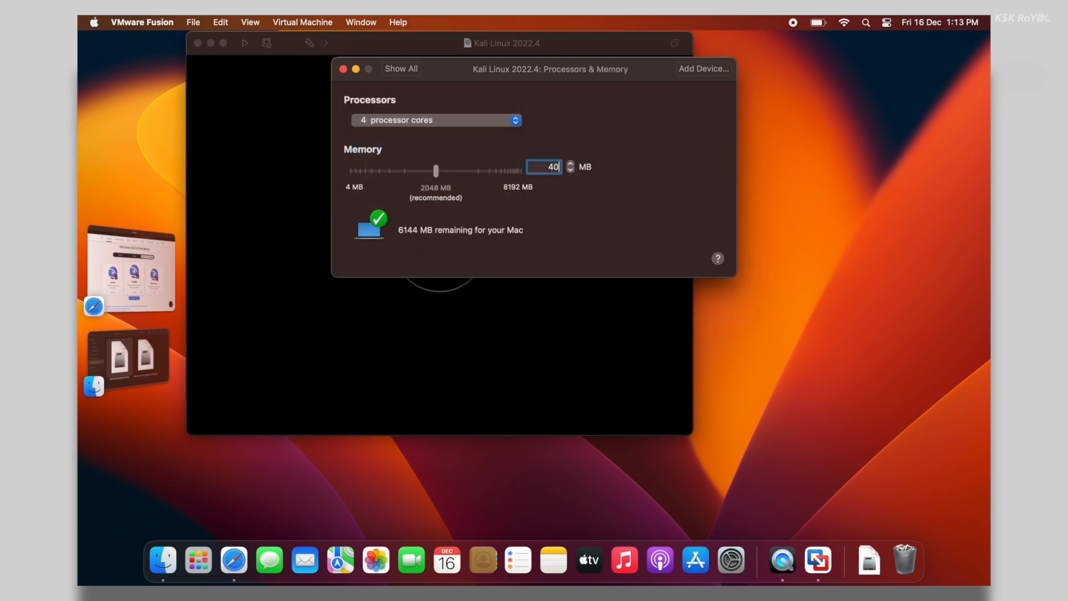
type("96")
key("Return")
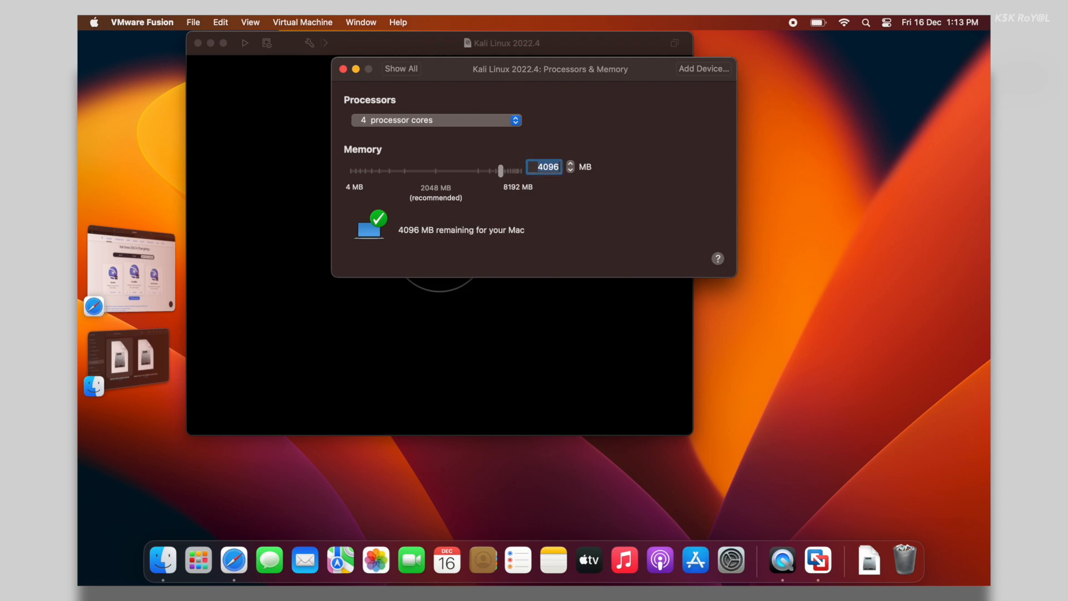
left_click(401, 69)
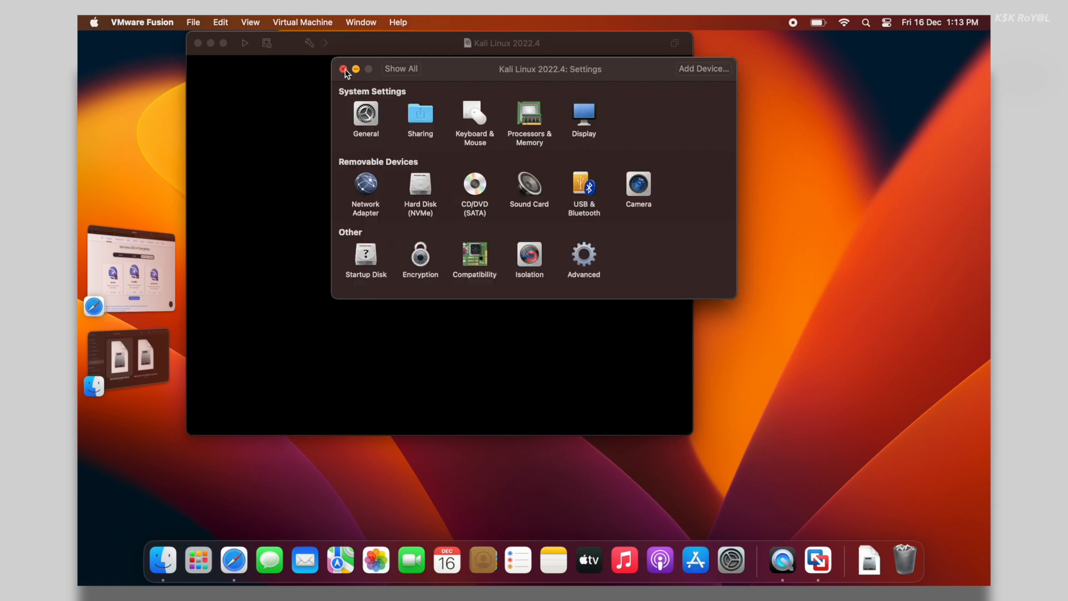
left_click(343, 68)
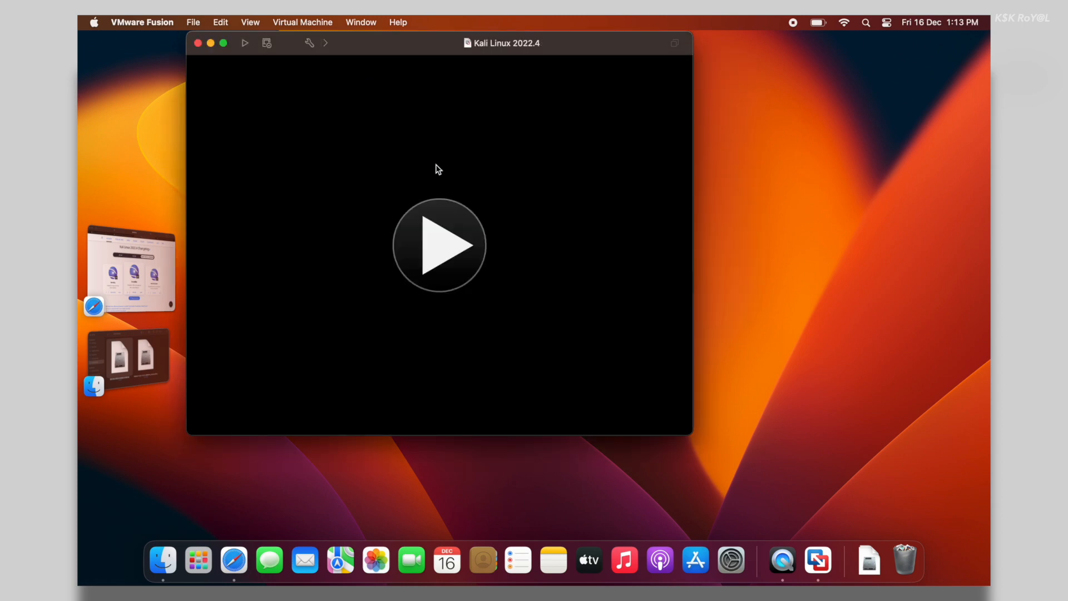
Start the Kali VM and boot the Graphical install entry from the GRUB menu
left_click(460, 238)
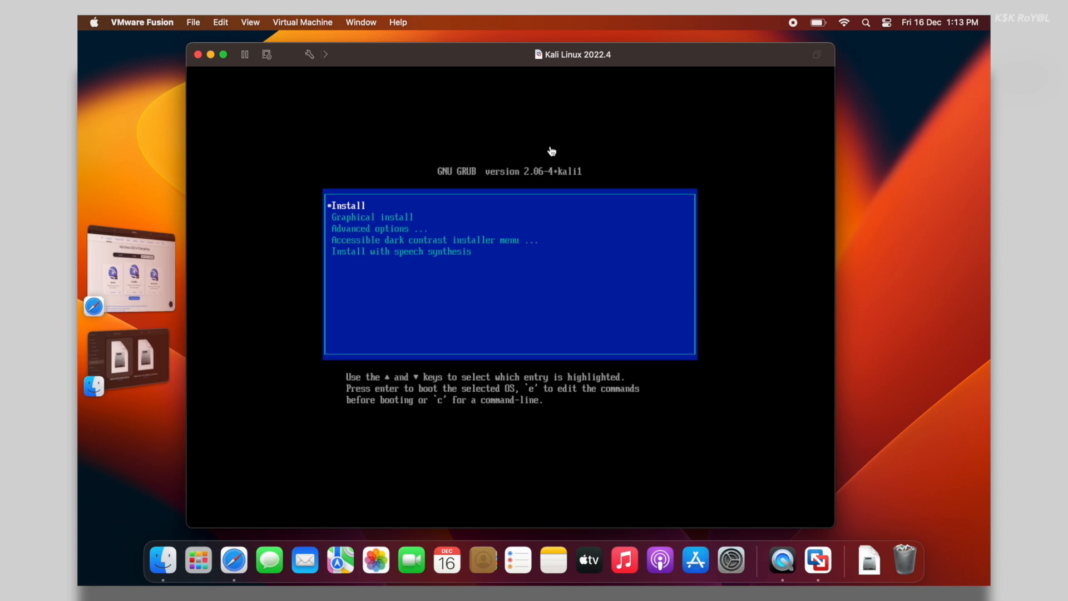
left_click_drag(695, 54, 740, 49)
left_click(705, 118)
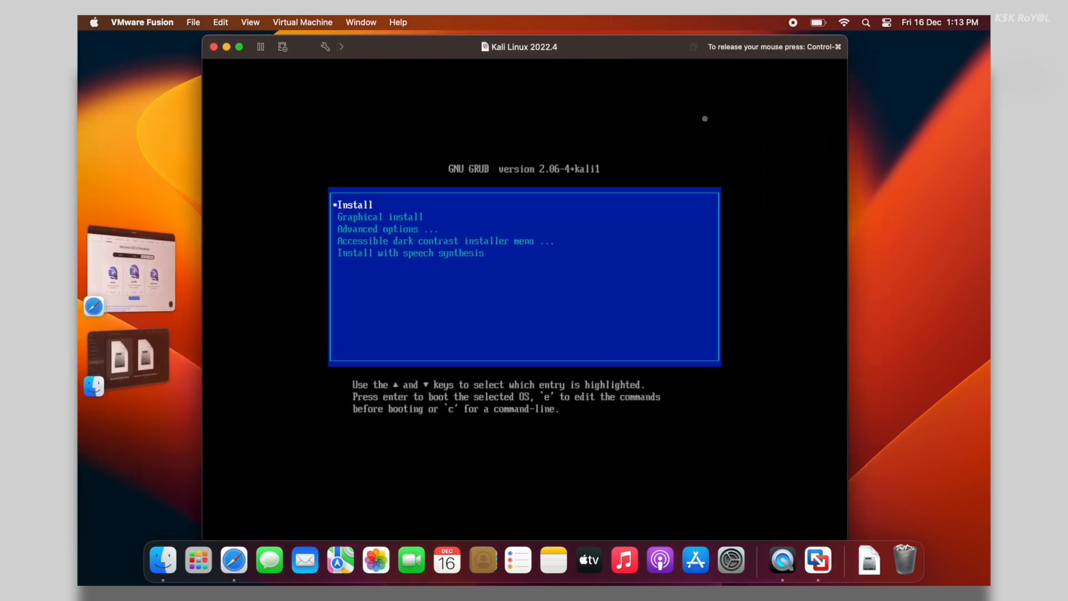
key("Down")
key("Down")
key("Up")
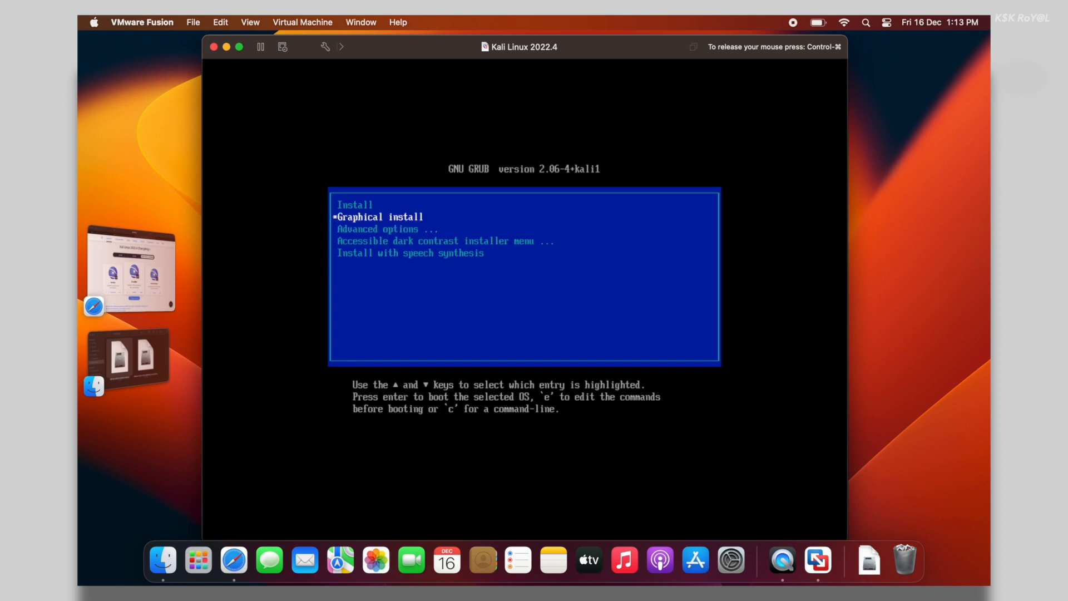
key("ctrl+super")
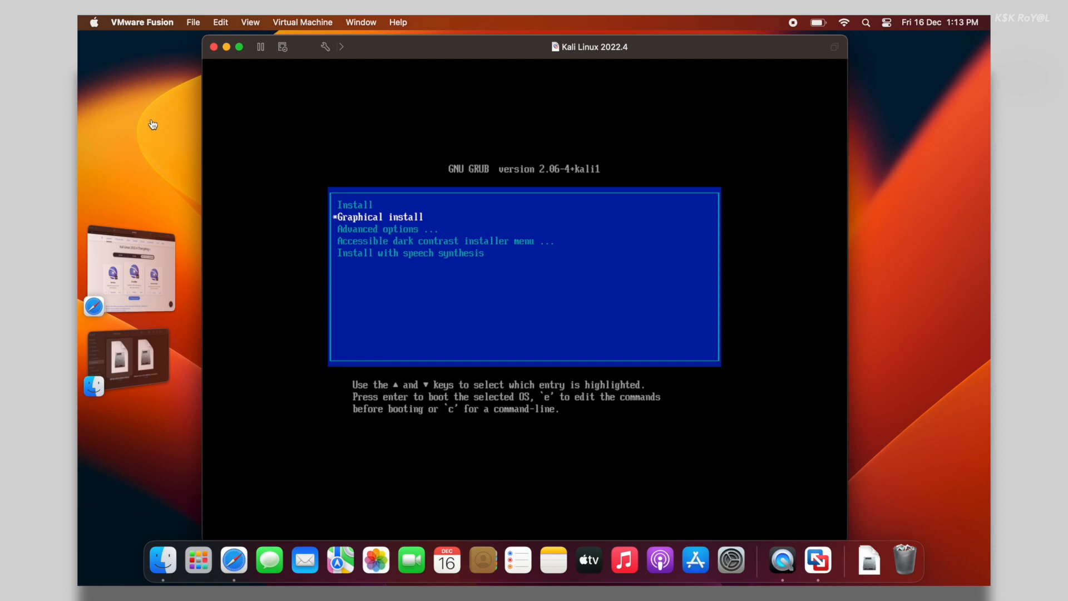
left_click(207, 100)
key("Up")
key("Down")
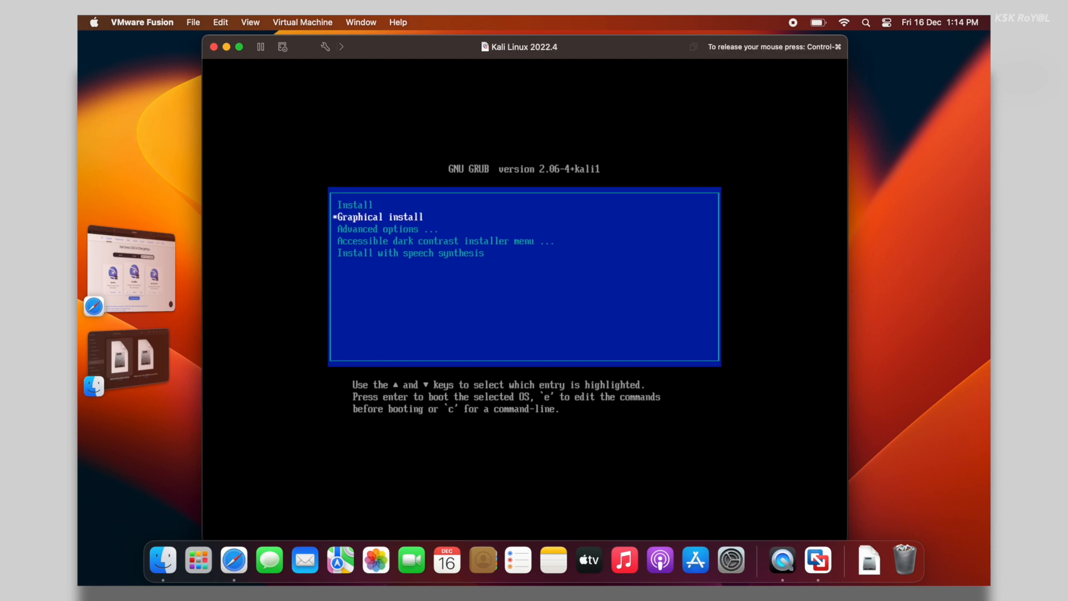
key("Return")
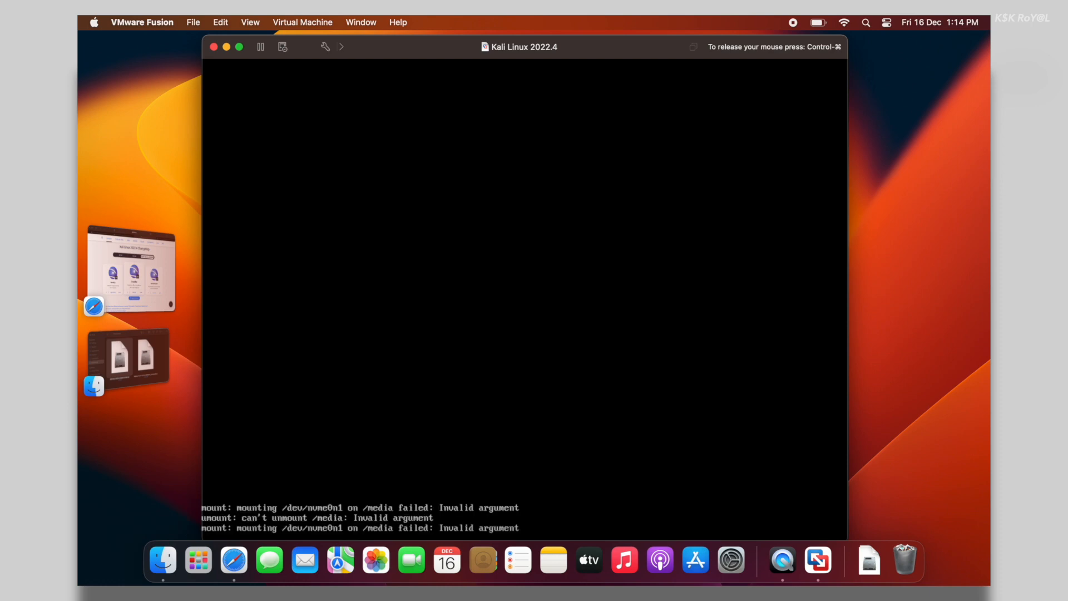
key("ctrl+super")
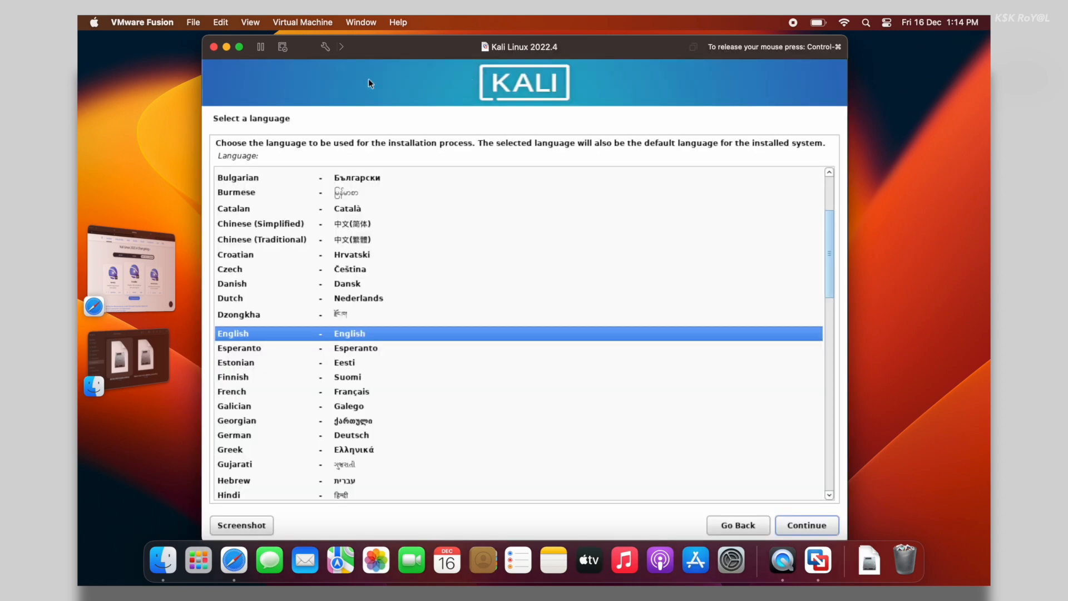
Keep English as the installer language, choose India as location, and accept the American English keymap
left_click(799, 528)
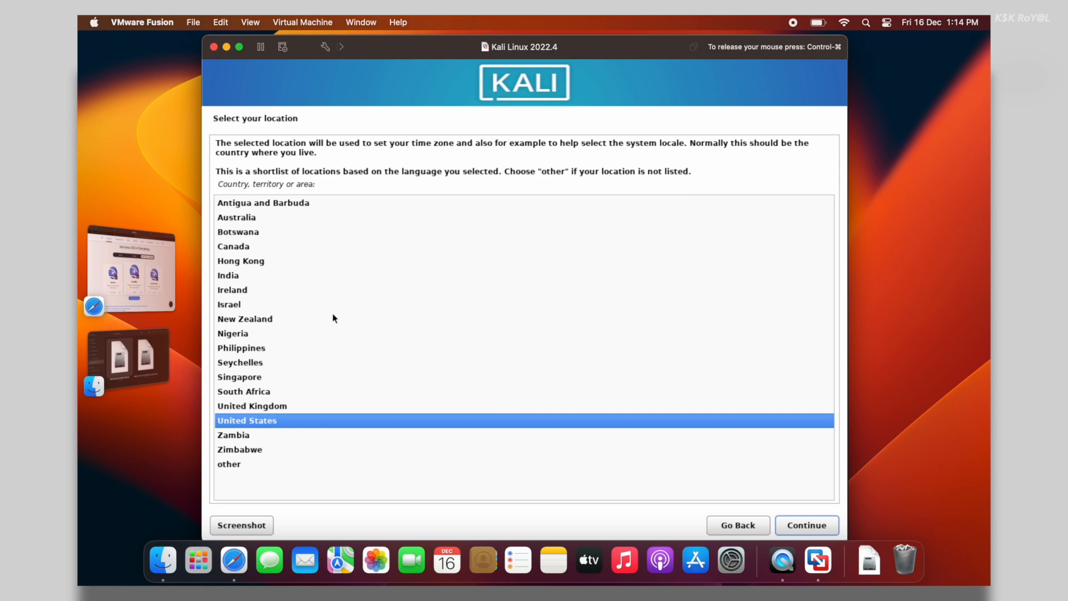
left_click(240, 275)
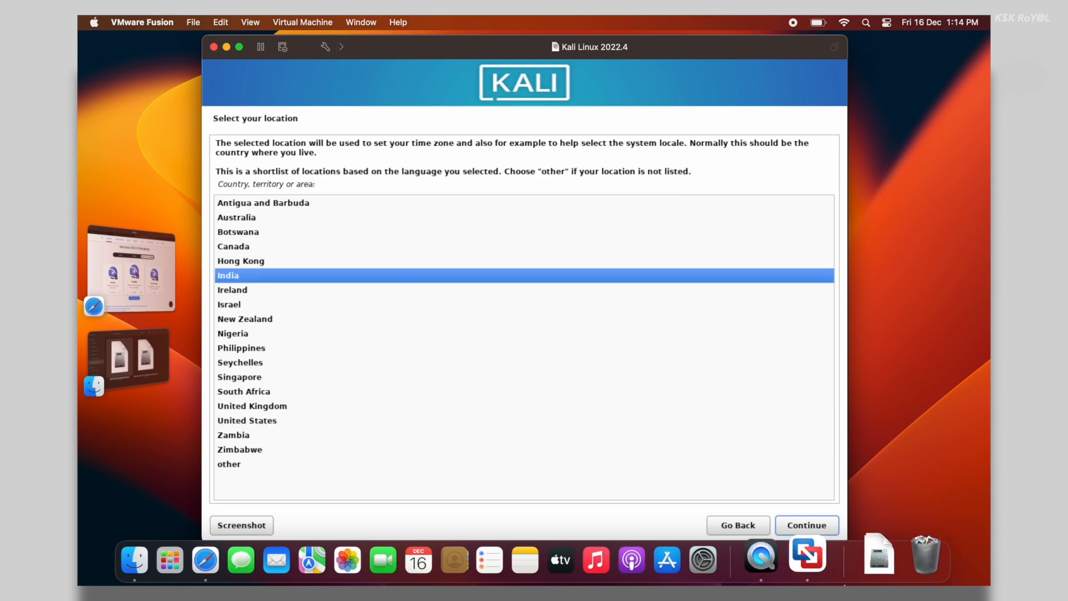
left_click(813, 523)
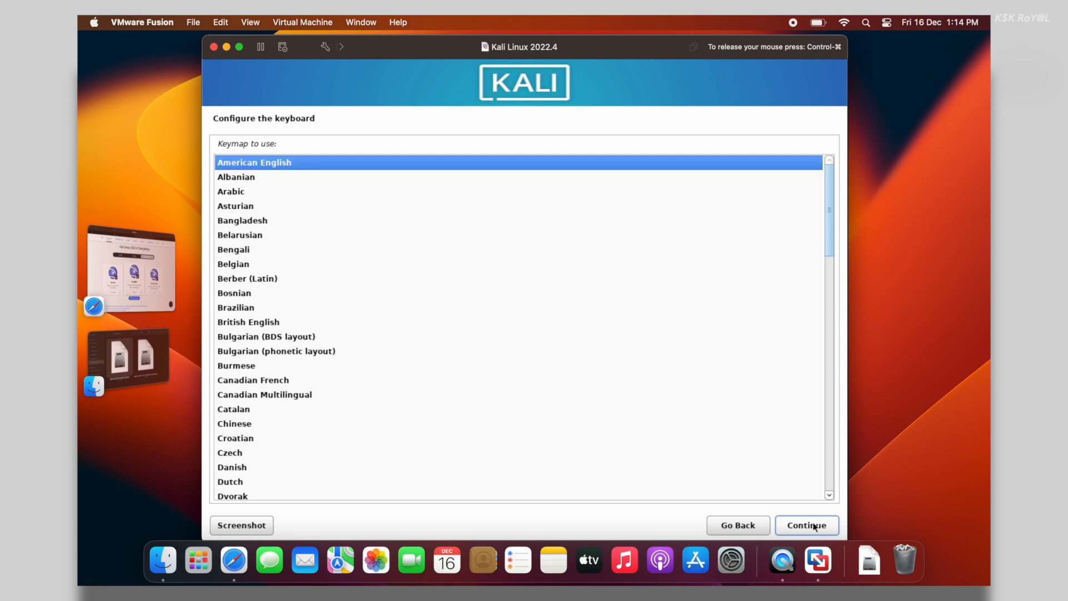
left_click(814, 524)
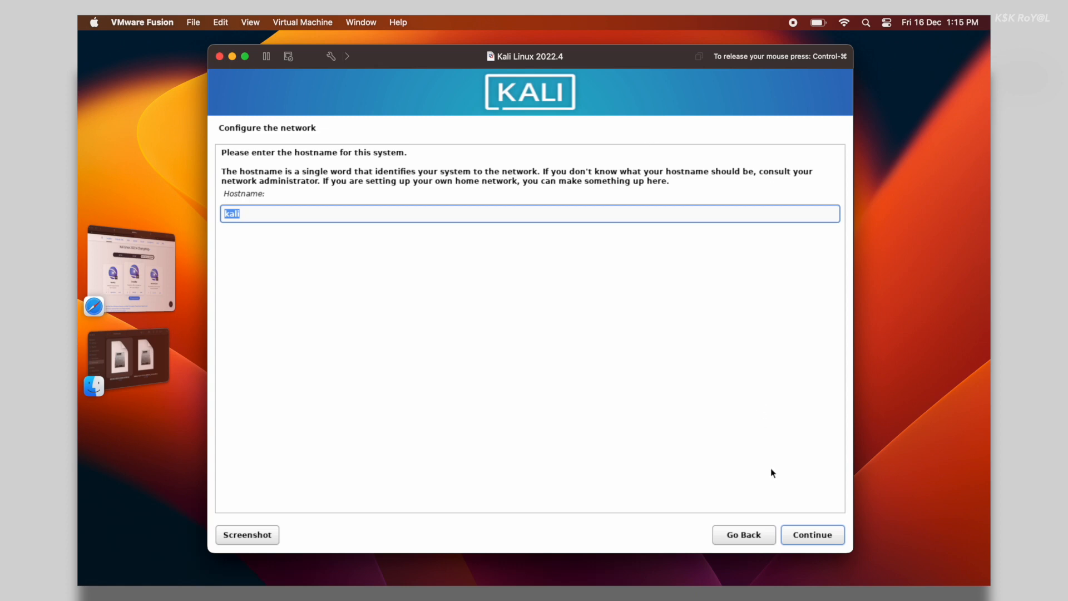
Keep the hostname kali with no domain and enter the new user's full name
left_click(800, 534)
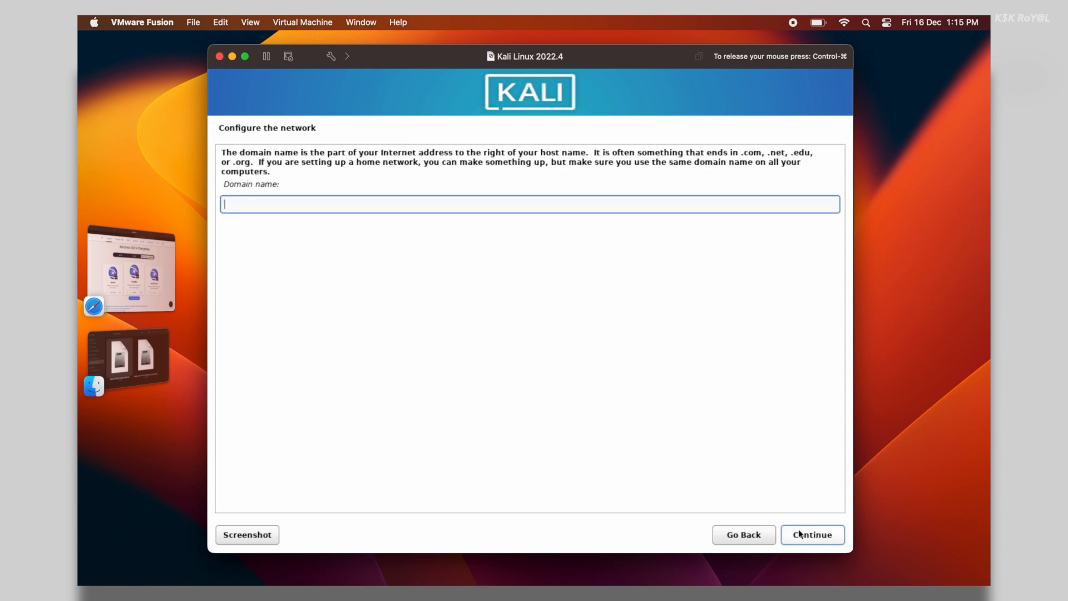
left_click(799, 534)
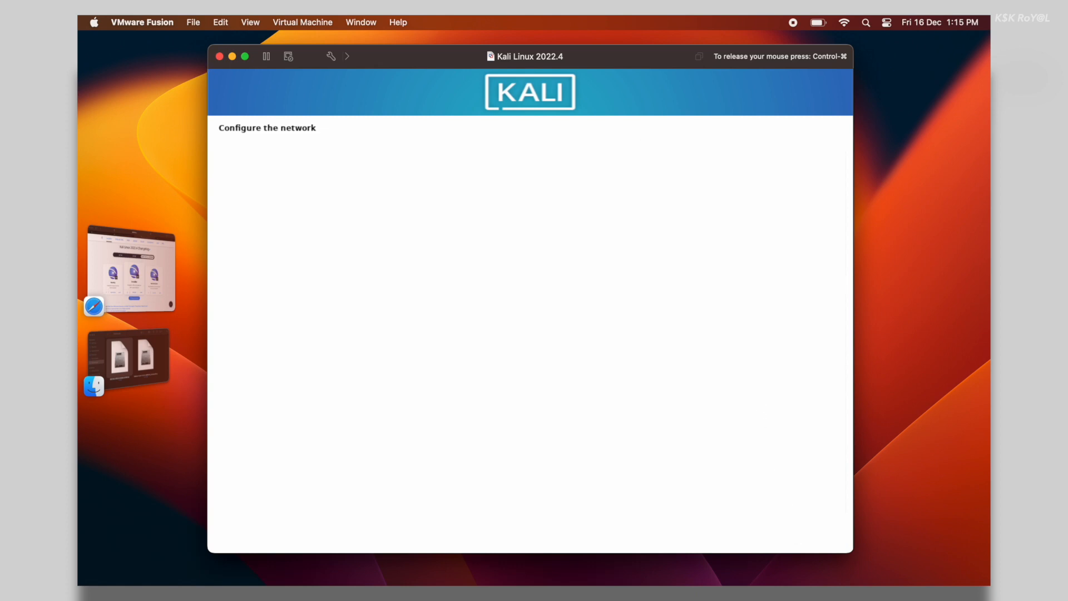
type("ksk")
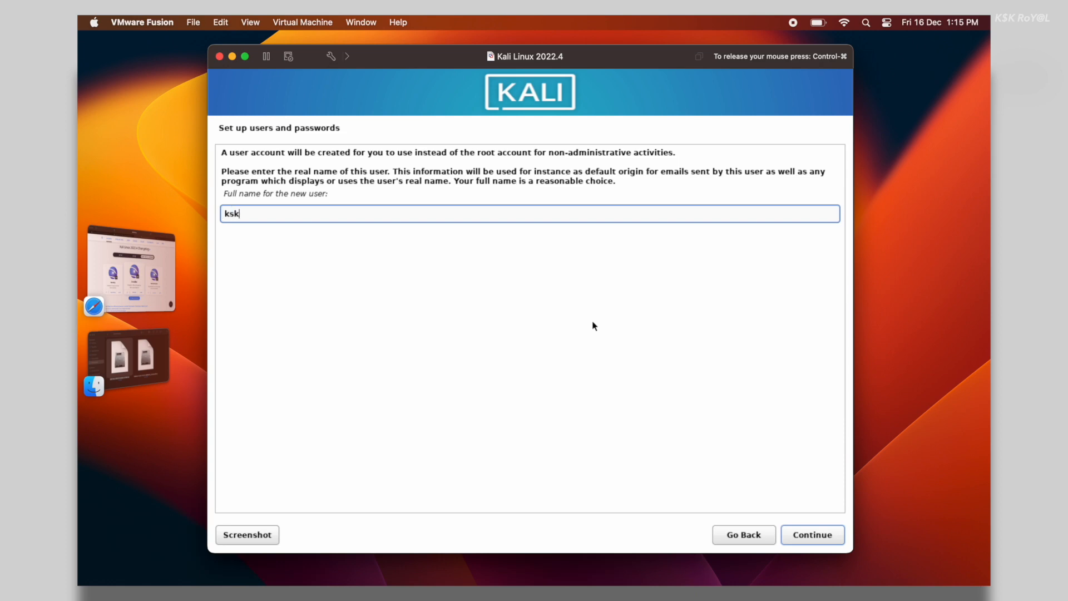
type("royal")
left_click(815, 535)
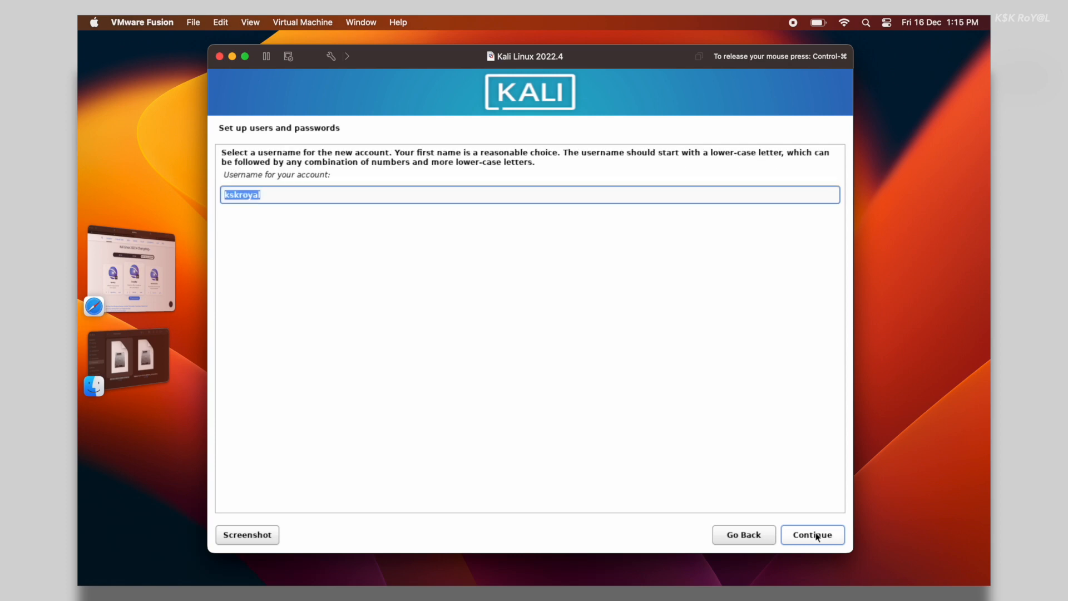
Accept the suggested username and set the account password, entering it twice
left_click(815, 535)
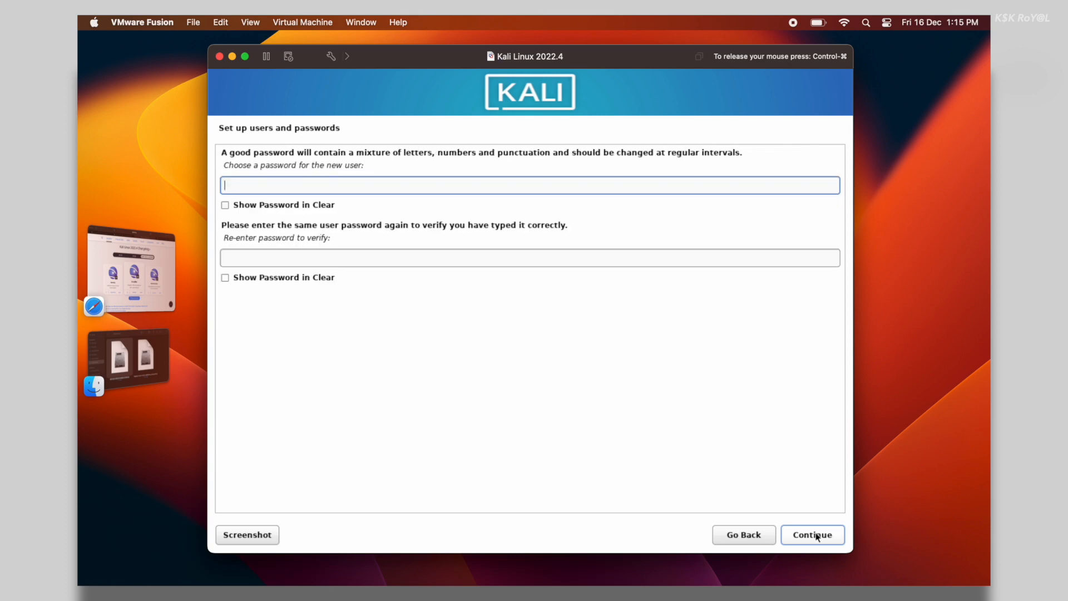
type("kali")
key("Tab")
key("Tab")
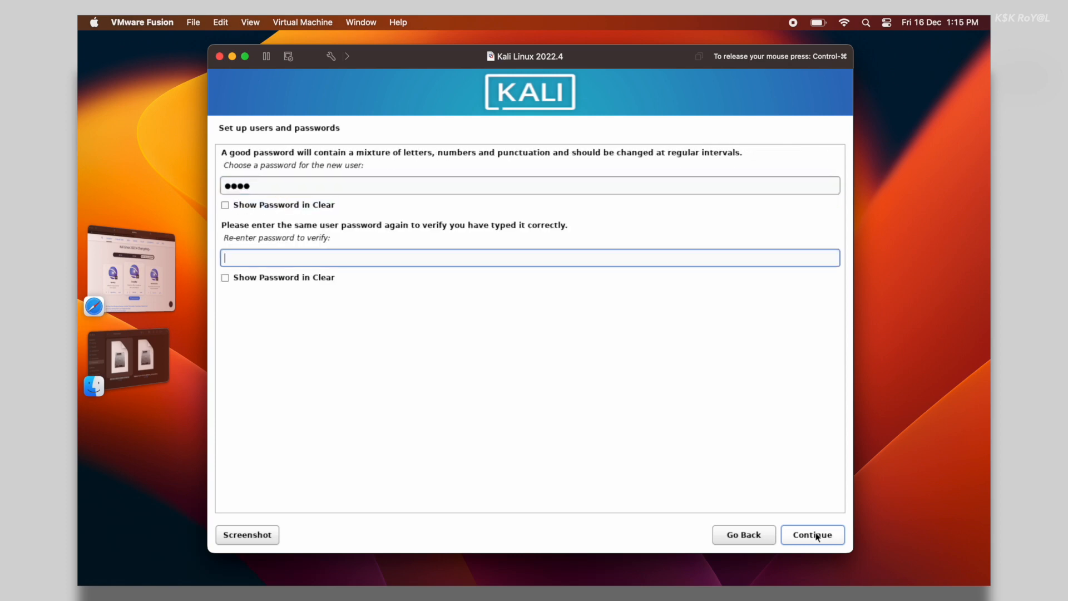
type("kali")
left_click(815, 536)
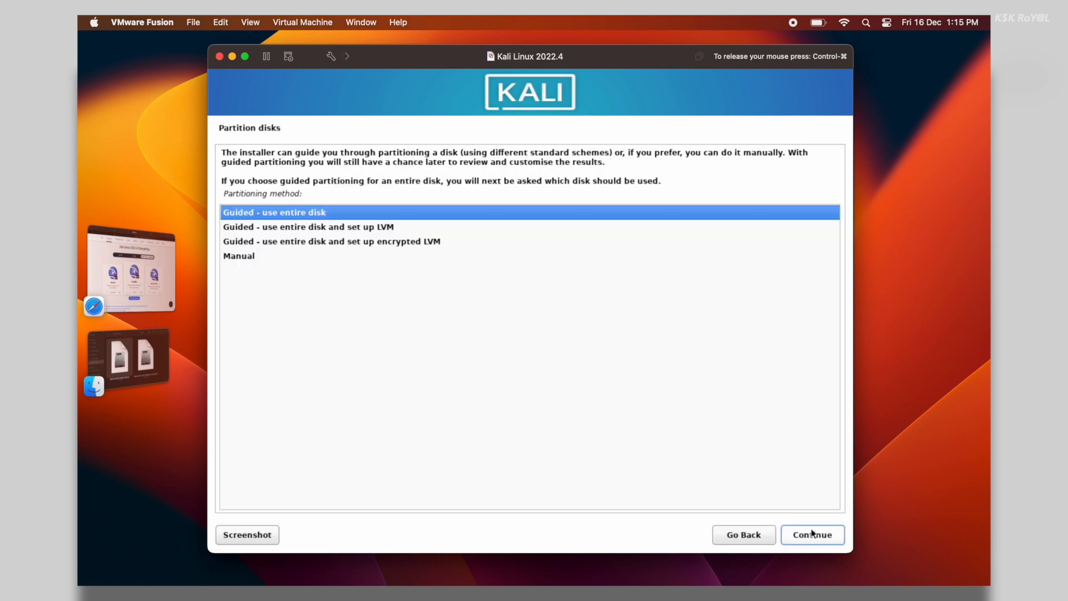
Partition the 21.5 GB NVMe disk with Guided – use entire disk defaults and write the changes
left_click(812, 533)
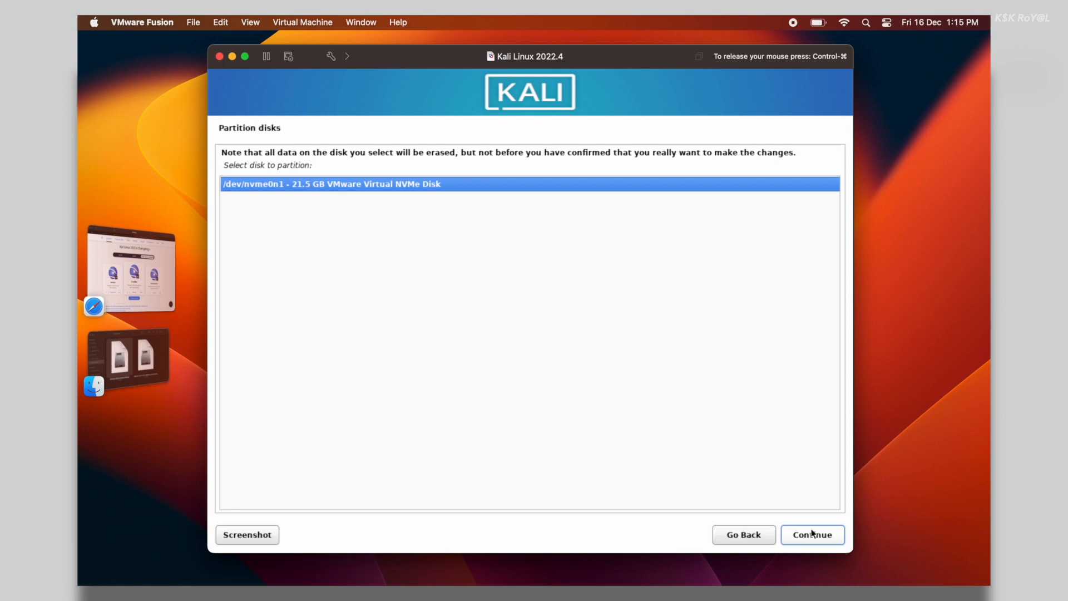
left_click(812, 533)
left_click(812, 533)
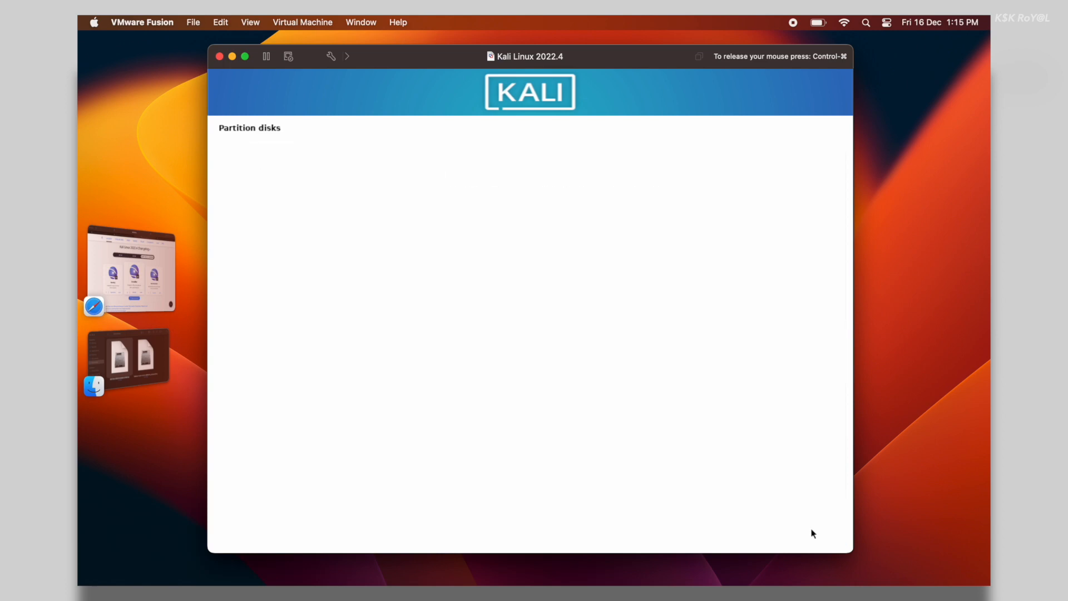
left_click(812, 533)
key("Down")
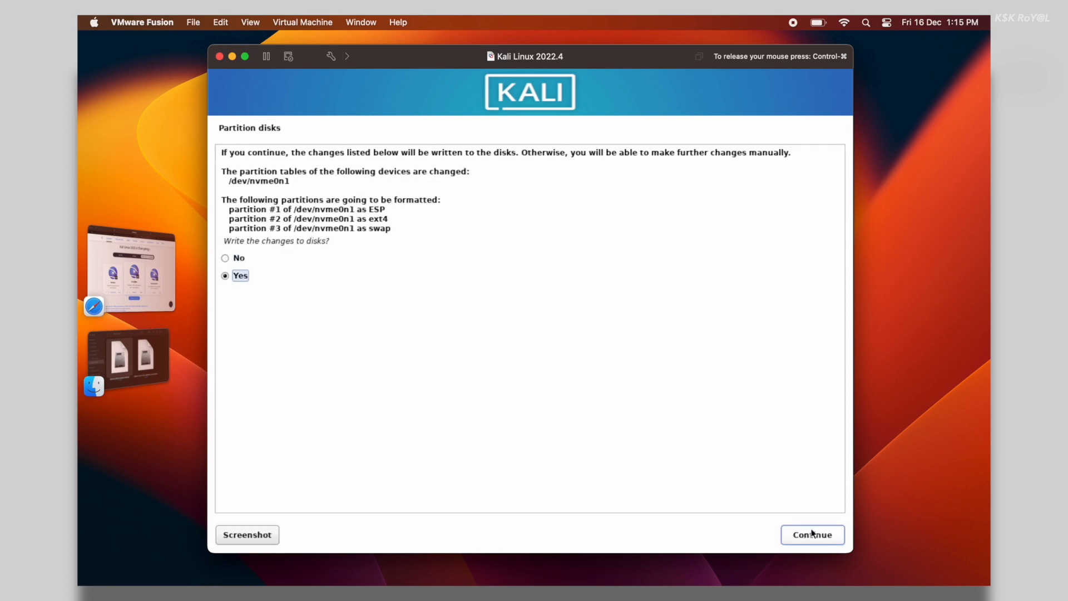
left_click(812, 533)
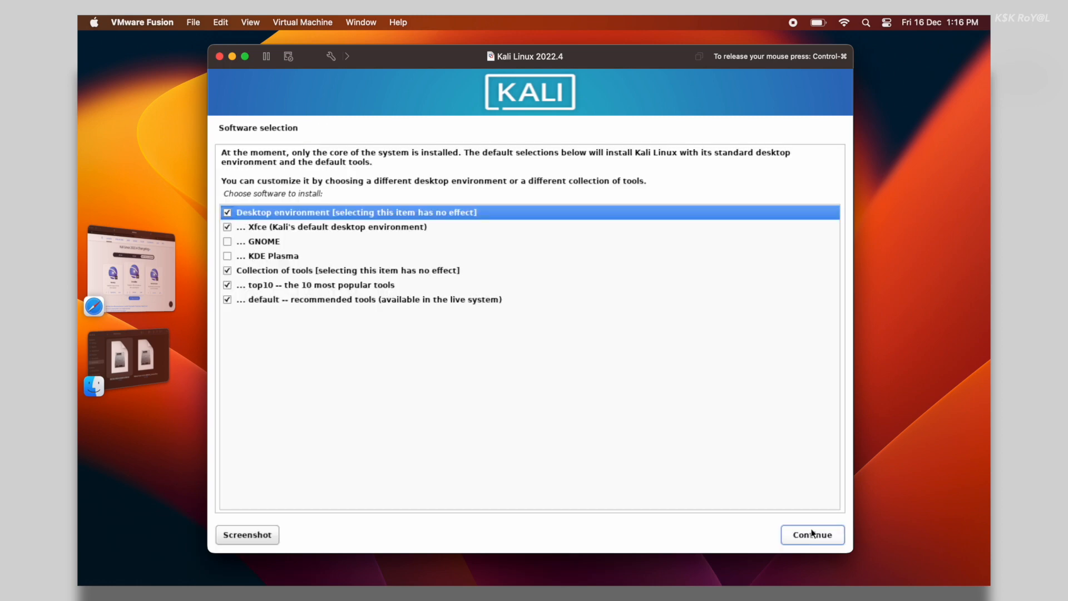
Keep Xfce as the desktop environment after trying GNOME, and start the software installation
left_click(339, 230)
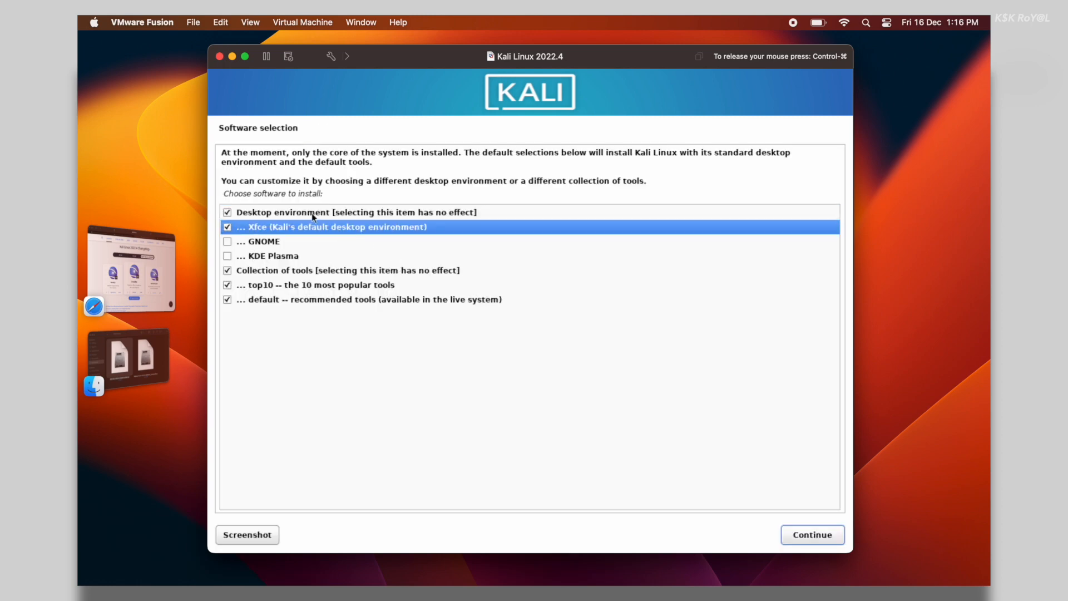
left_click(313, 216)
left_click(294, 231)
left_click(245, 244)
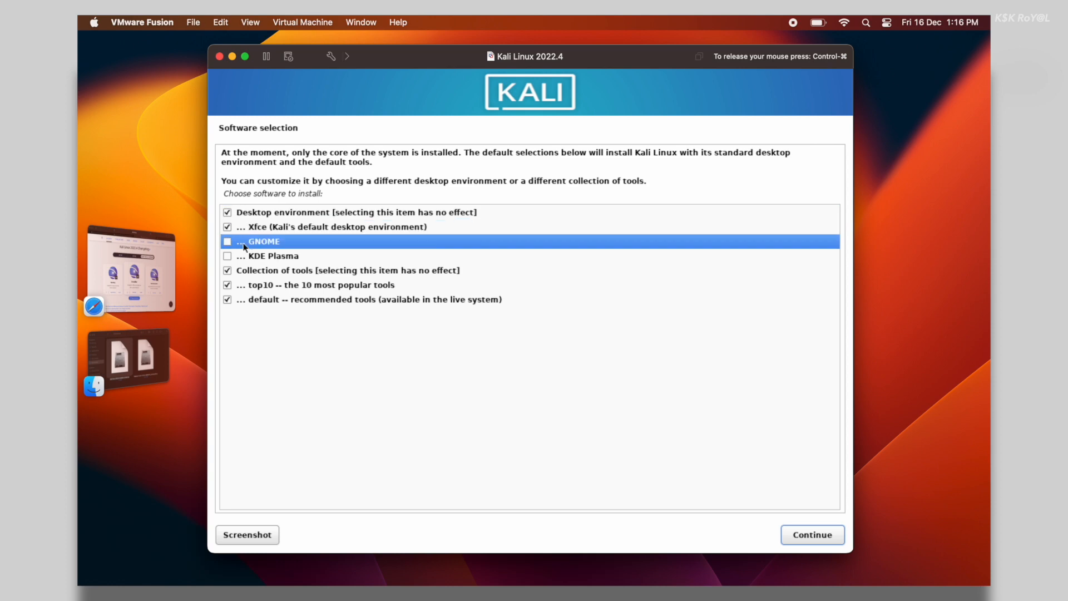
left_click(227, 228)
left_click(226, 241)
left_click(230, 256)
left_click(228, 242)
left_click(227, 227)
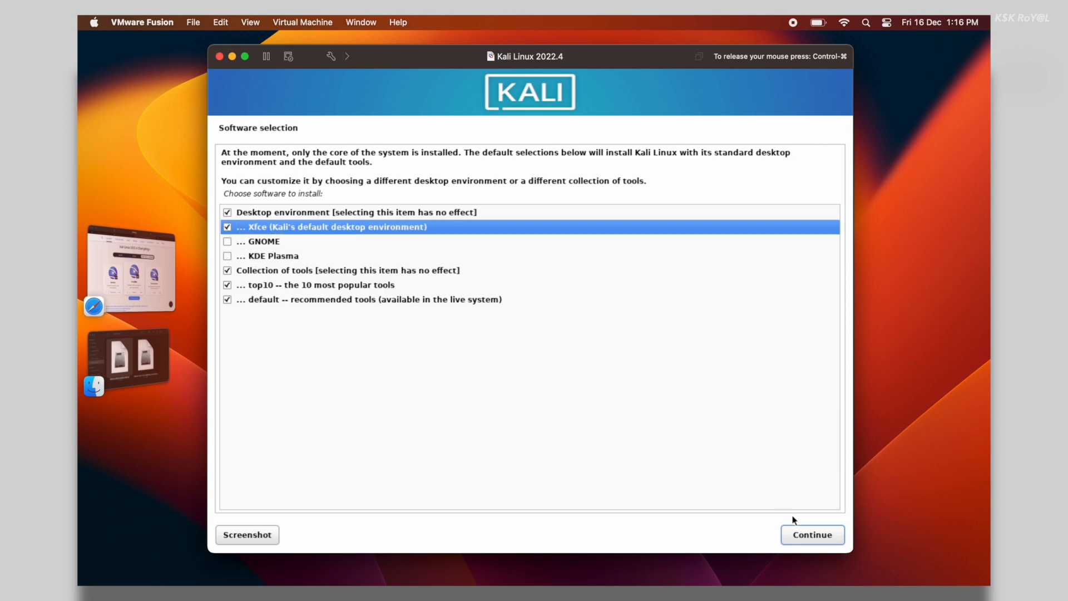
left_click(797, 529)
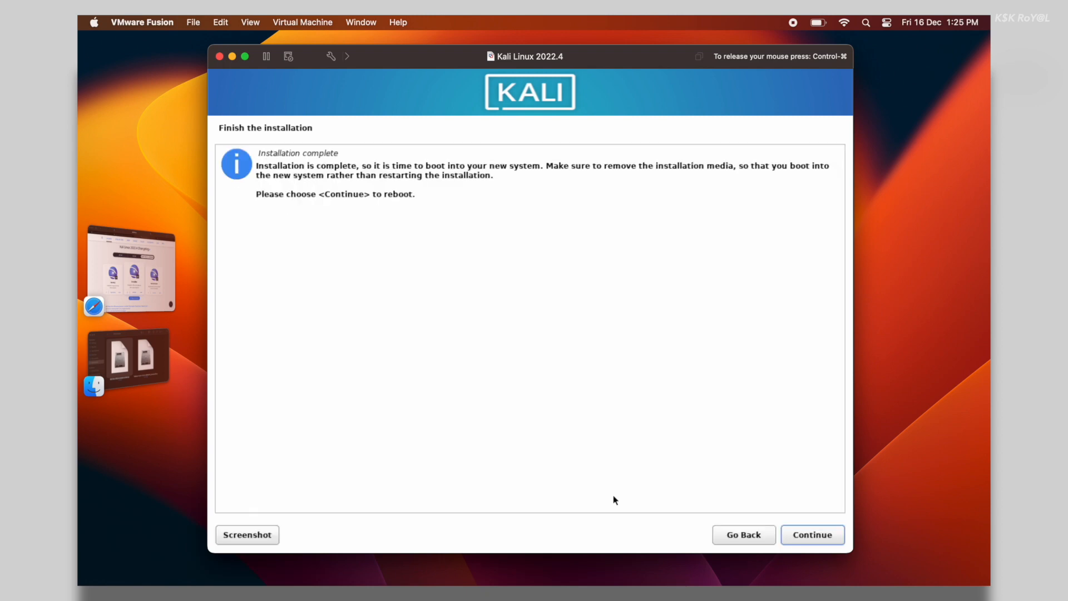
Finish the installation, reboot, and boot Kali GNU/Linux from the GRUB menu
left_click(813, 537)
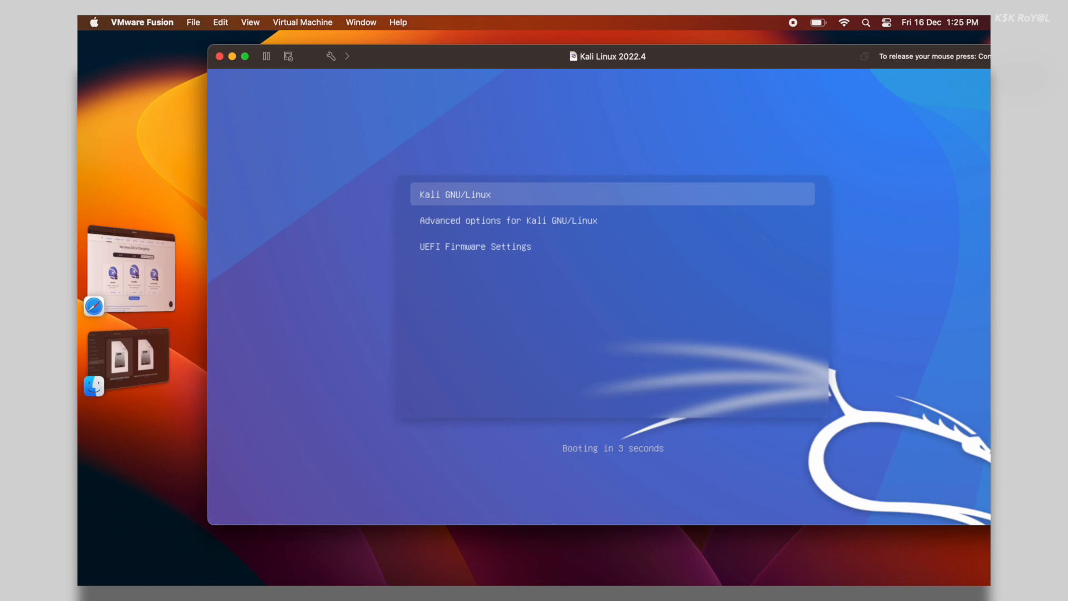
key("Down")
key("Up")
key("Return")
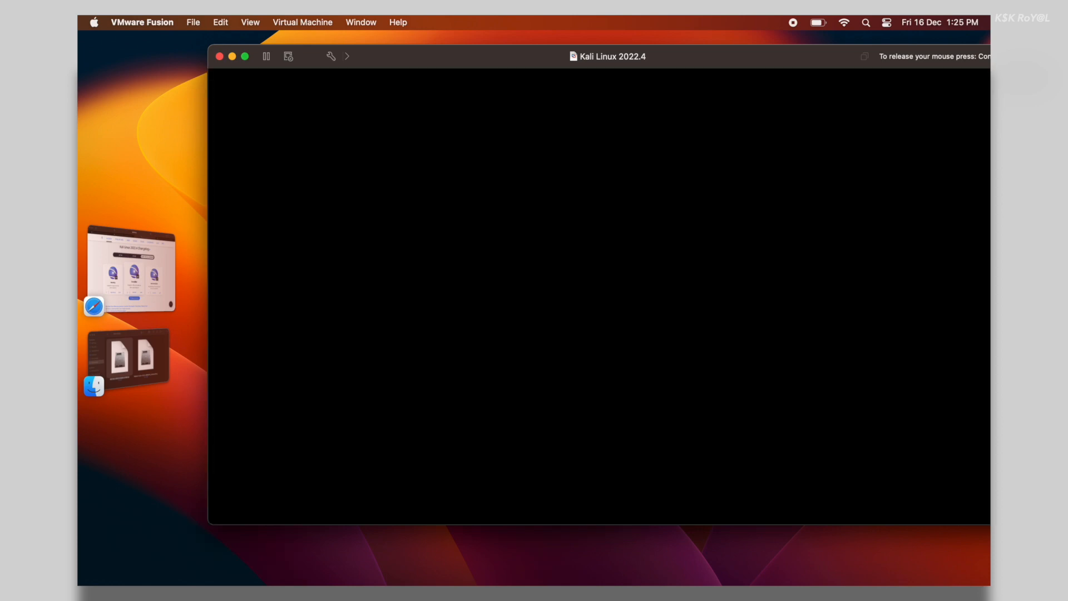
left_click_drag(498, 55, 449, 69)
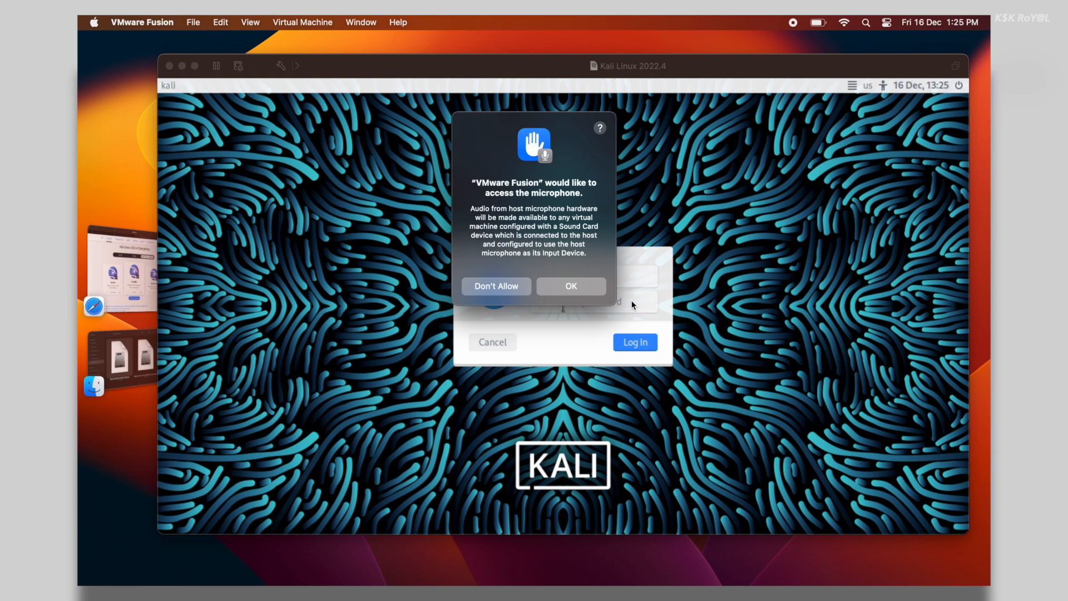
Allow microphone access, log in as the new user, and switch the VM to full screen
left_click(577, 285)
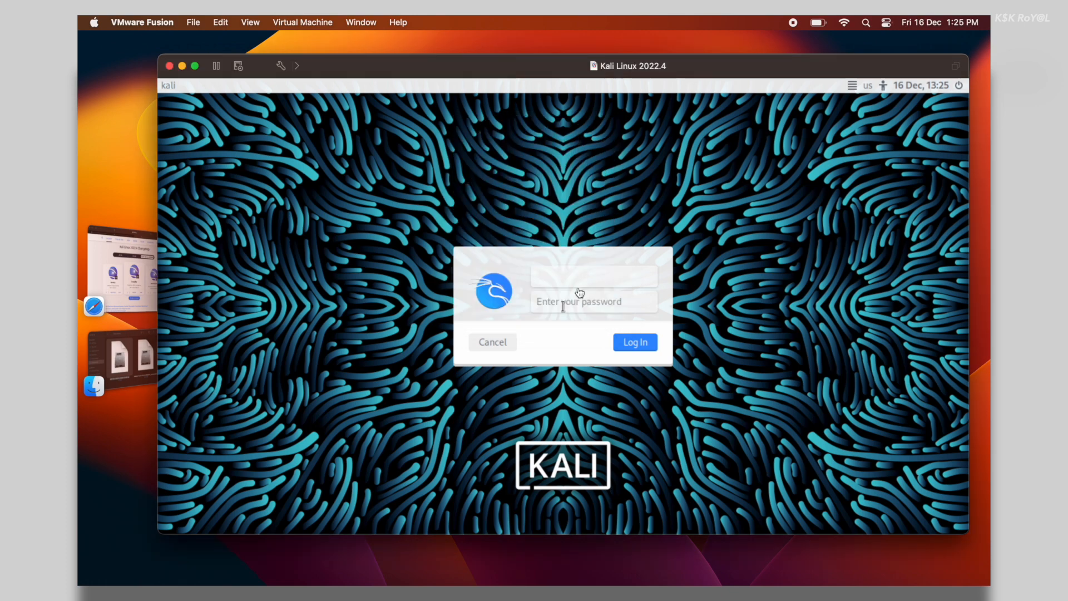
type("kskroyal")
key("Tab")
type("••••")
key("Return")
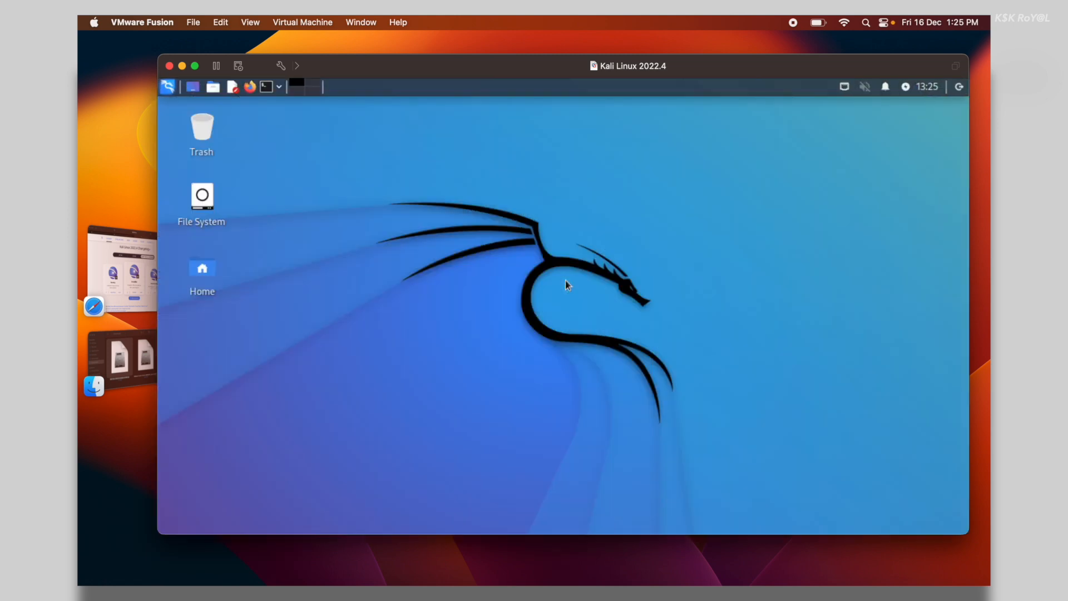
left_click(194, 65)
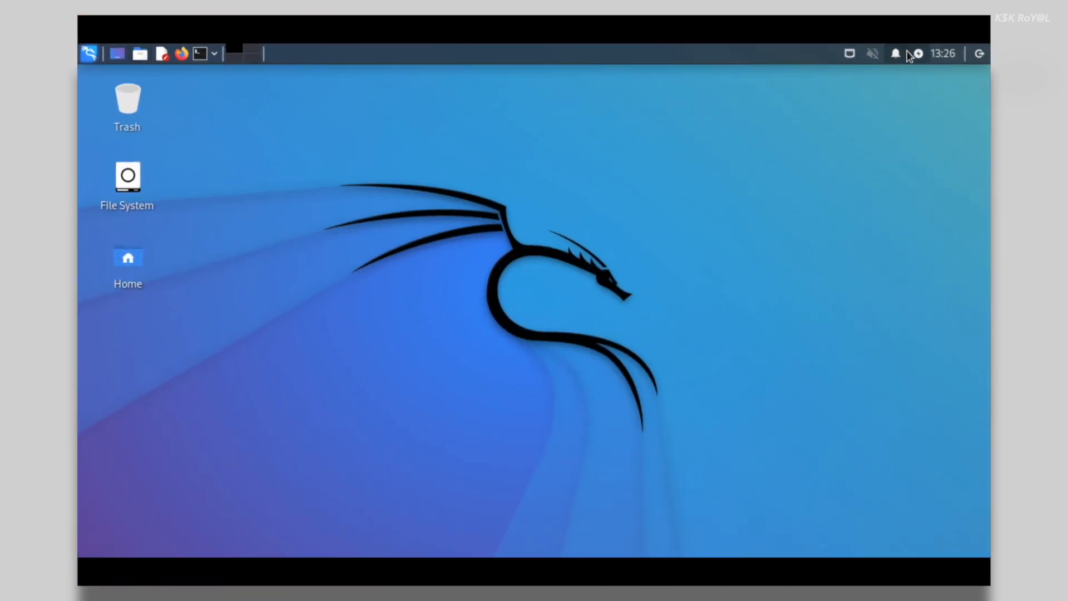
left_click(933, 55)
left_click(629, 224)
left_click(979, 55)
left_click(676, 405)
left_click(199, 54)
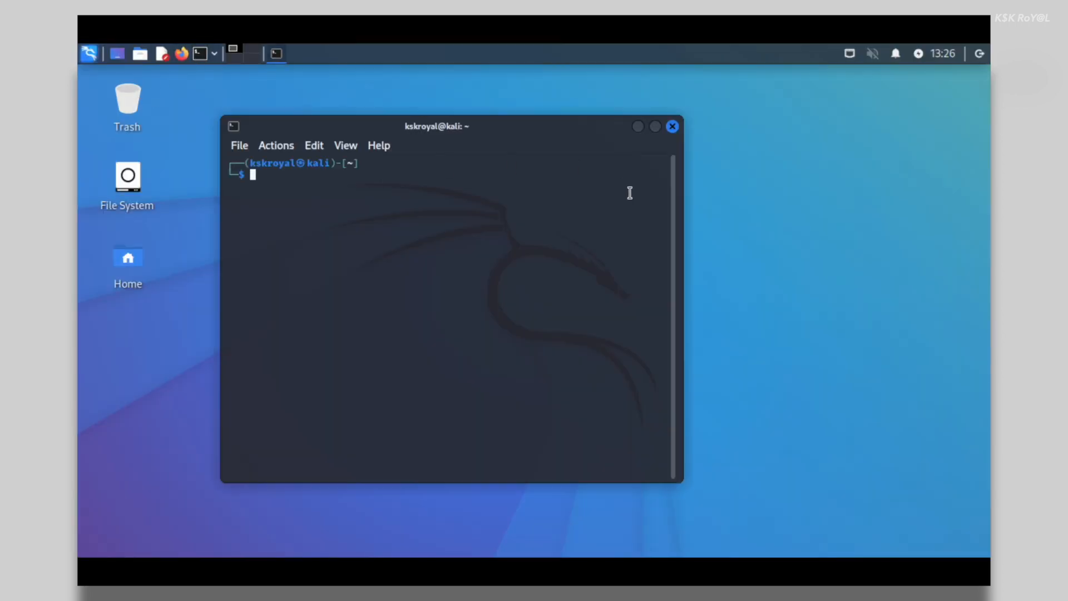
type("cat /etc/os-release")
key("Return")
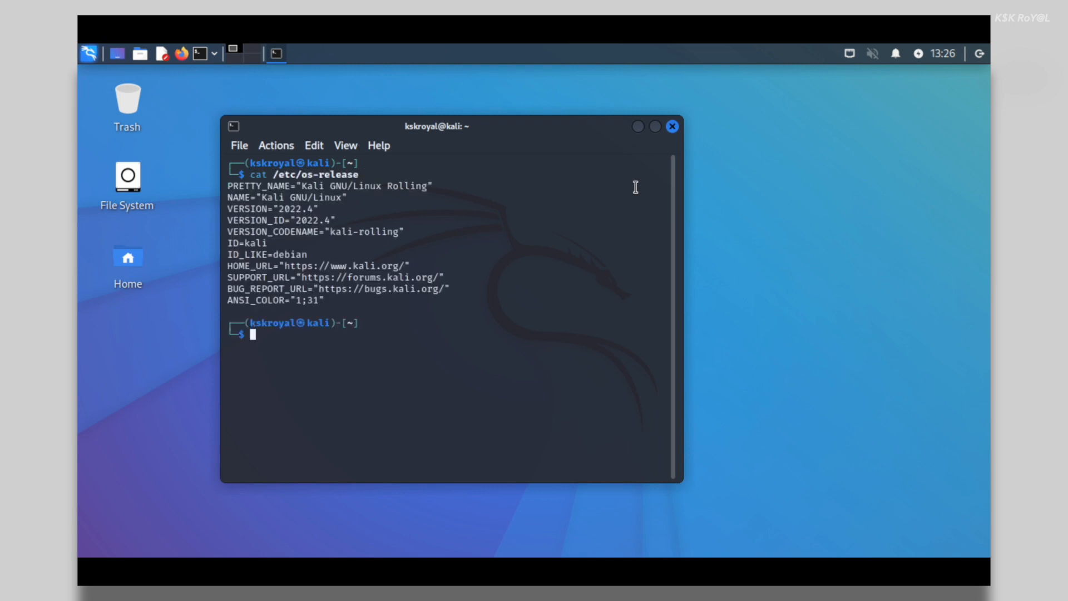
key("ctrl+plus")
key("ctrl+plus")
key("ctrl+plus")
key("ctrl+plus")
key("ctrl+plus")
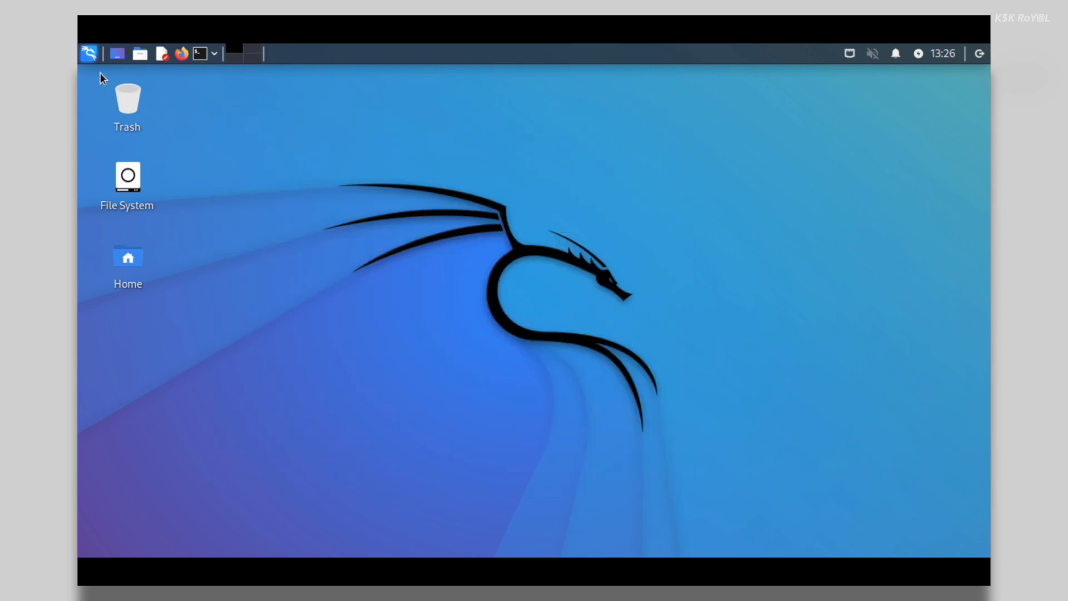
Open the Display page of the Kali Settings Manager from the Applications menu
left_click(91, 51)
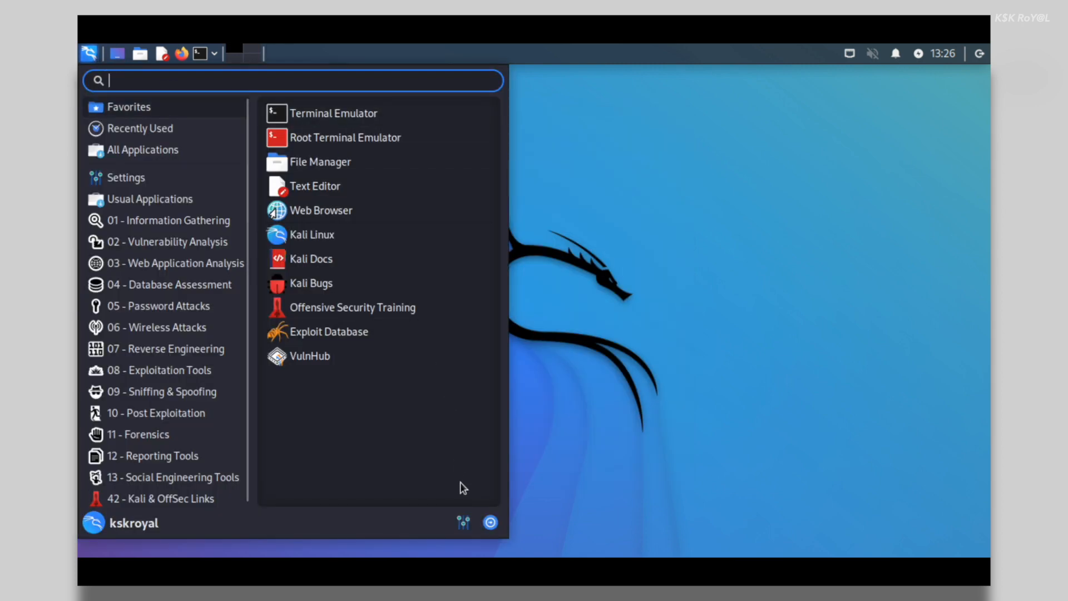
left_click(464, 522)
scroll(297, 390, "down", 4)
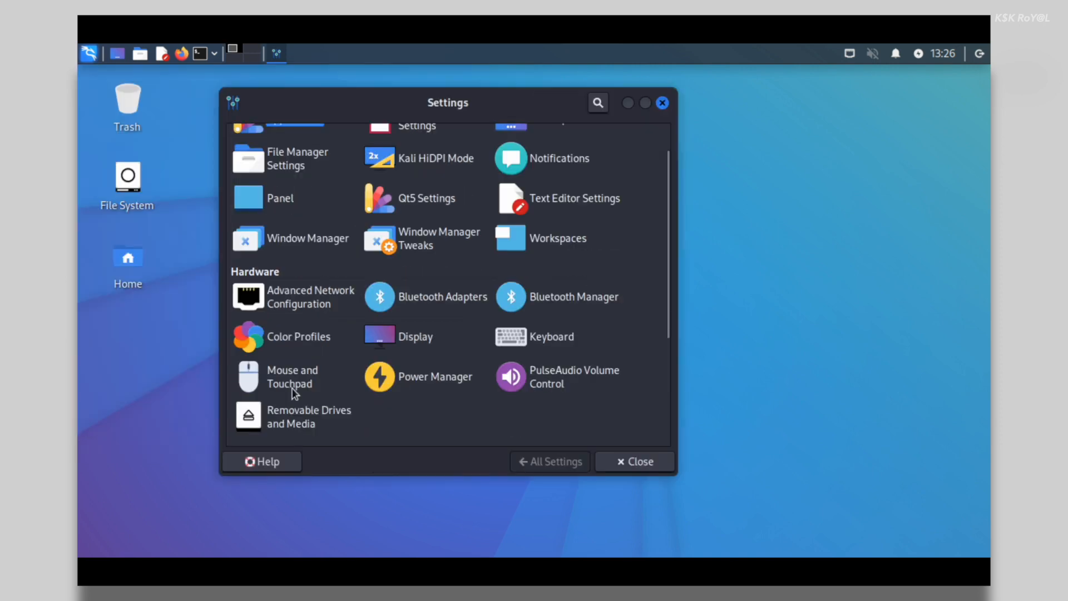
scroll(295, 393, "up", 1)
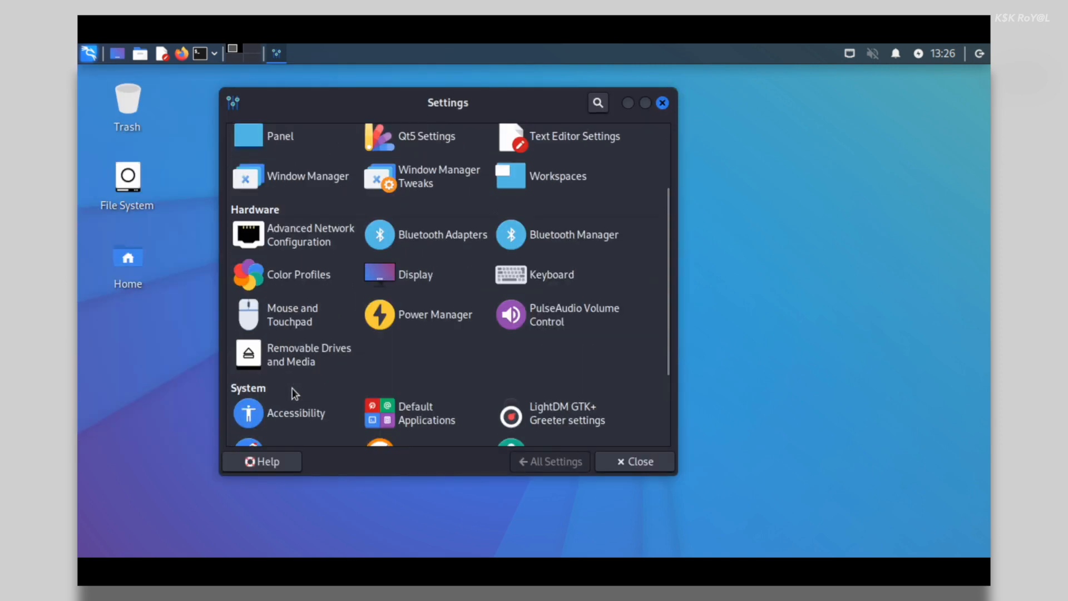
left_click(416, 274)
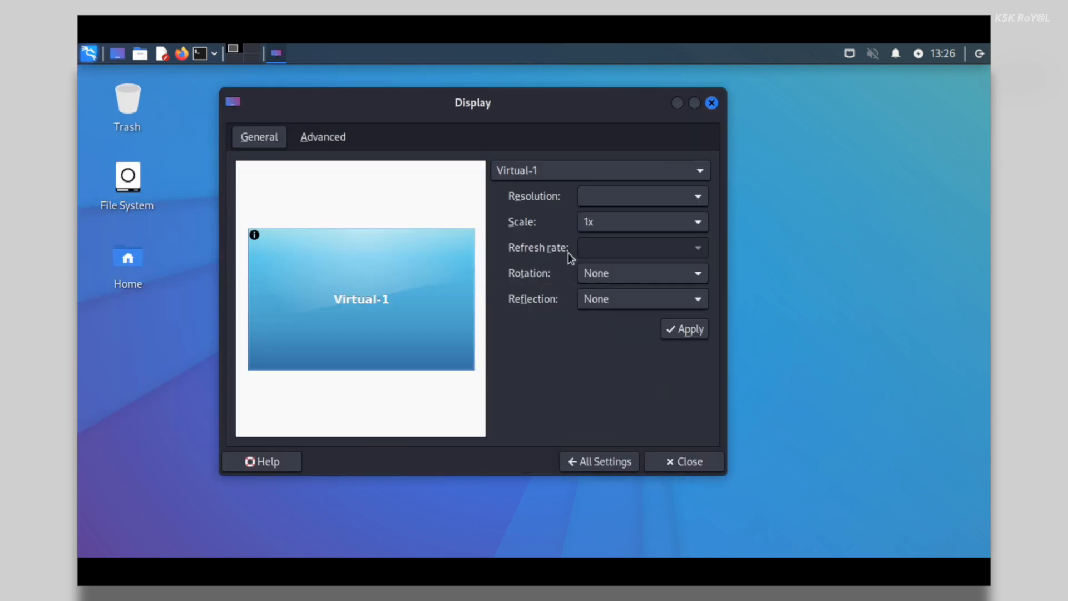
Set the resolution to 2560x1600, apply and keep it, then return to All Settings
left_click(621, 200)
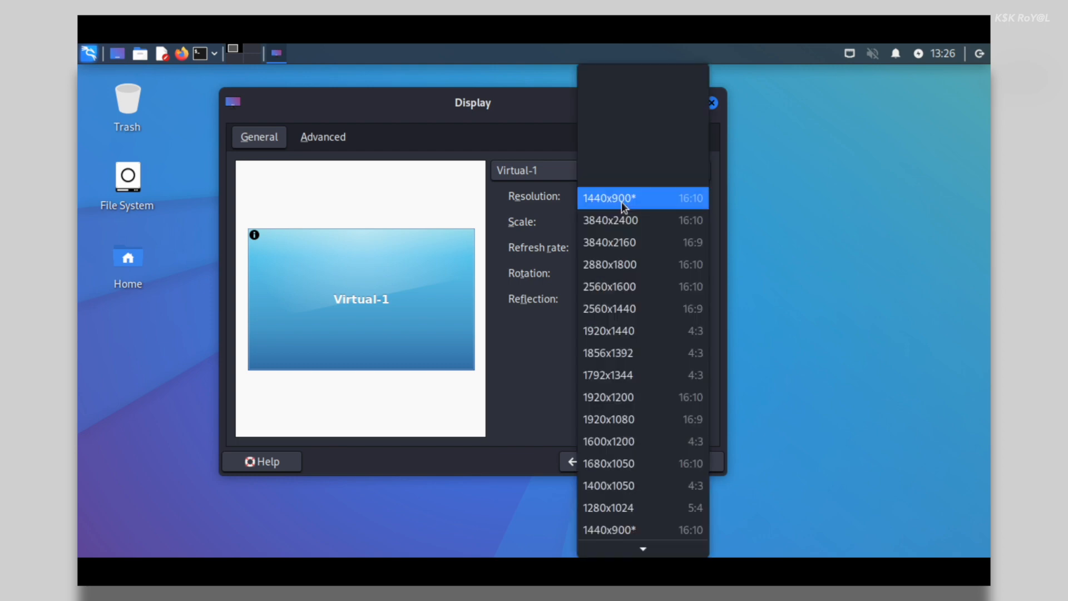
left_click(629, 281)
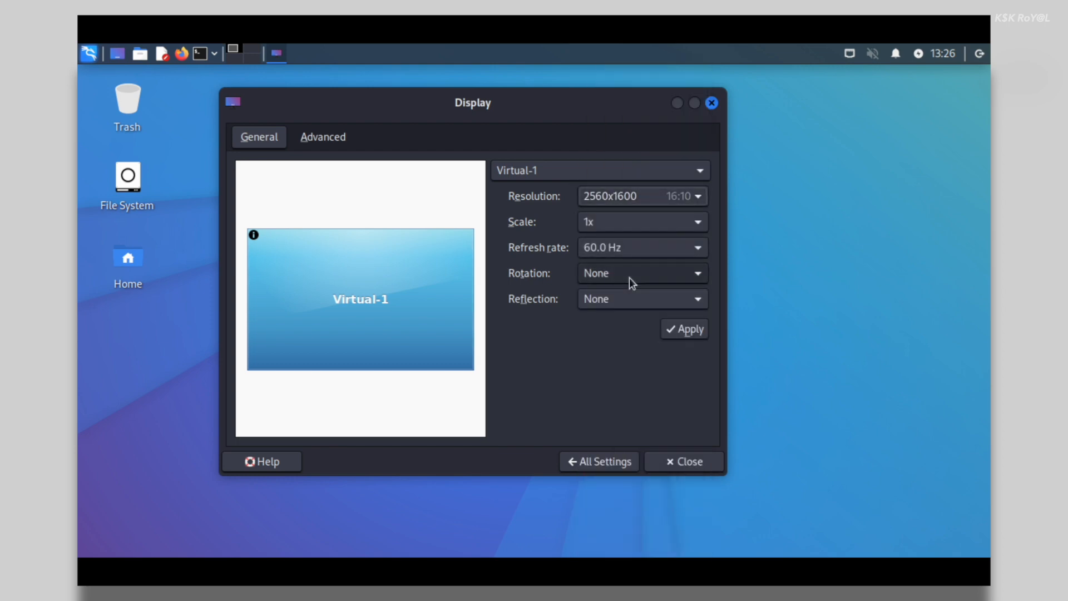
left_click(679, 327)
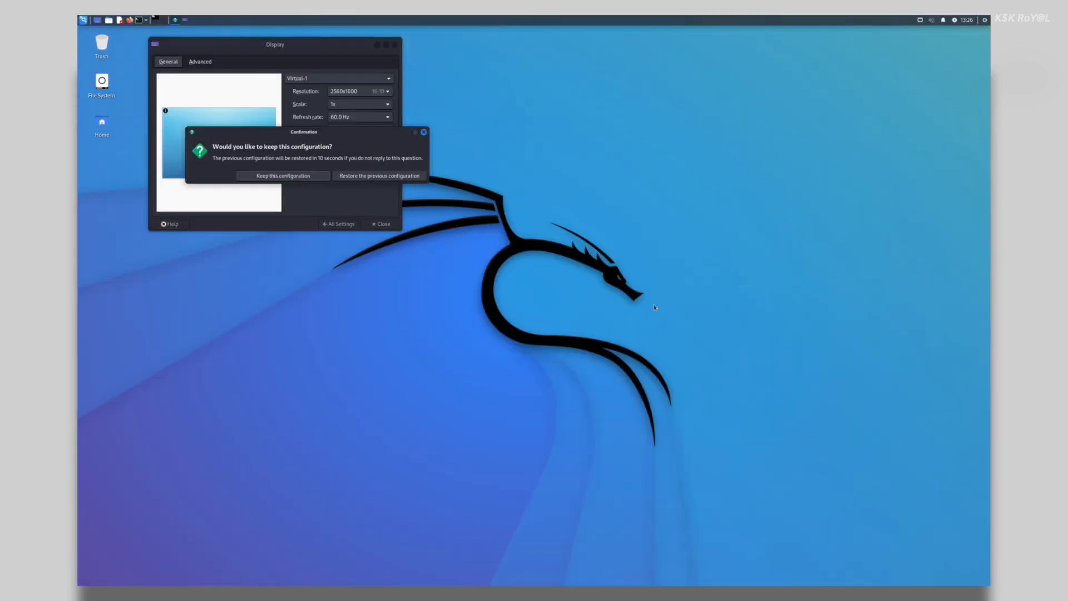
left_click(315, 177)
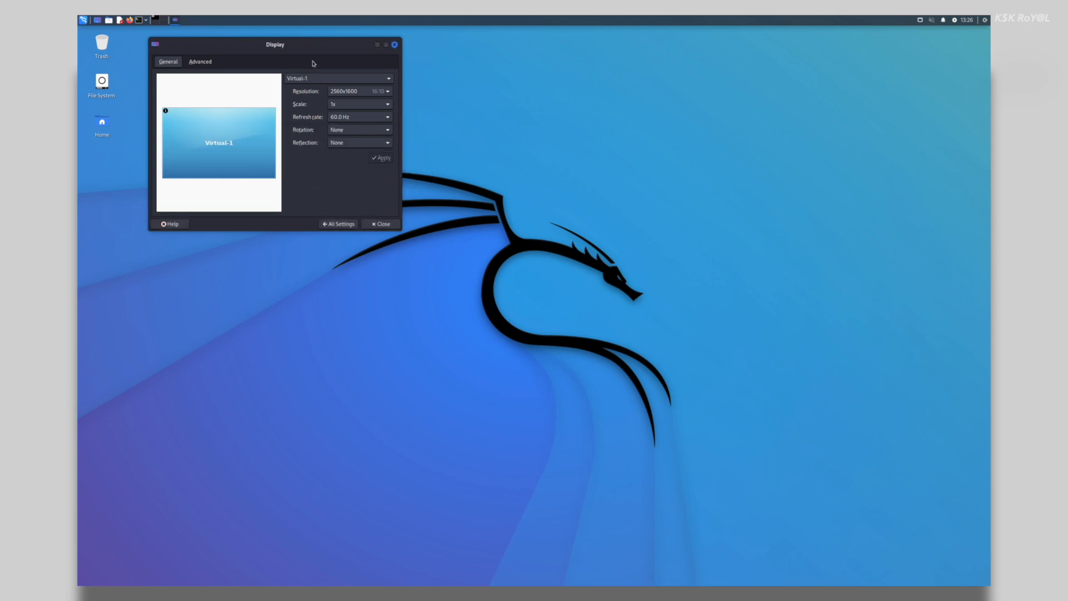
left_click_drag(321, 45, 589, 262)
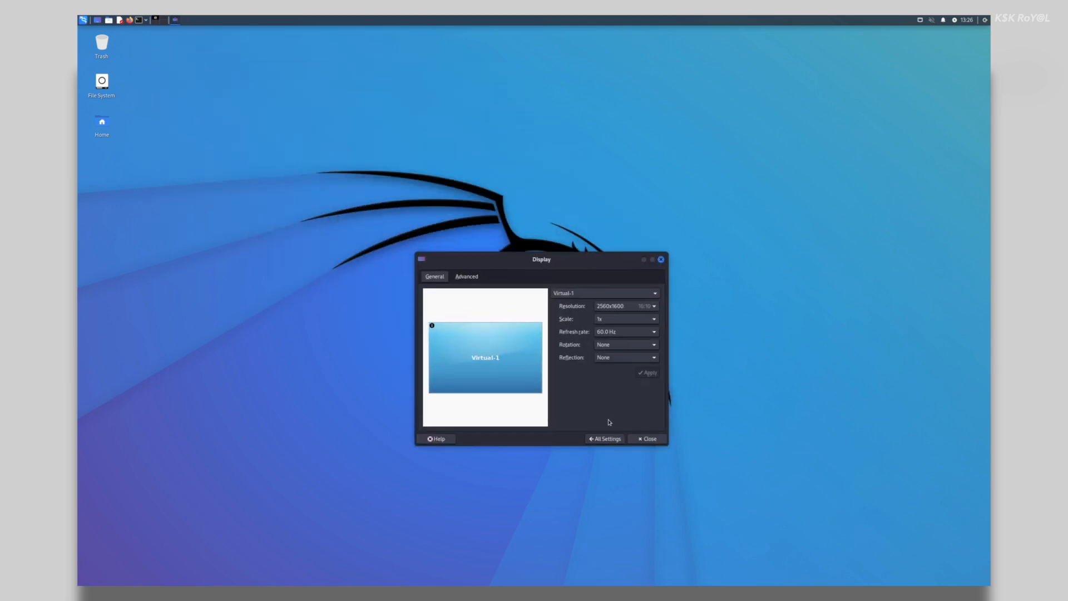
left_click(605, 438)
scroll(527, 341, "up", 2)
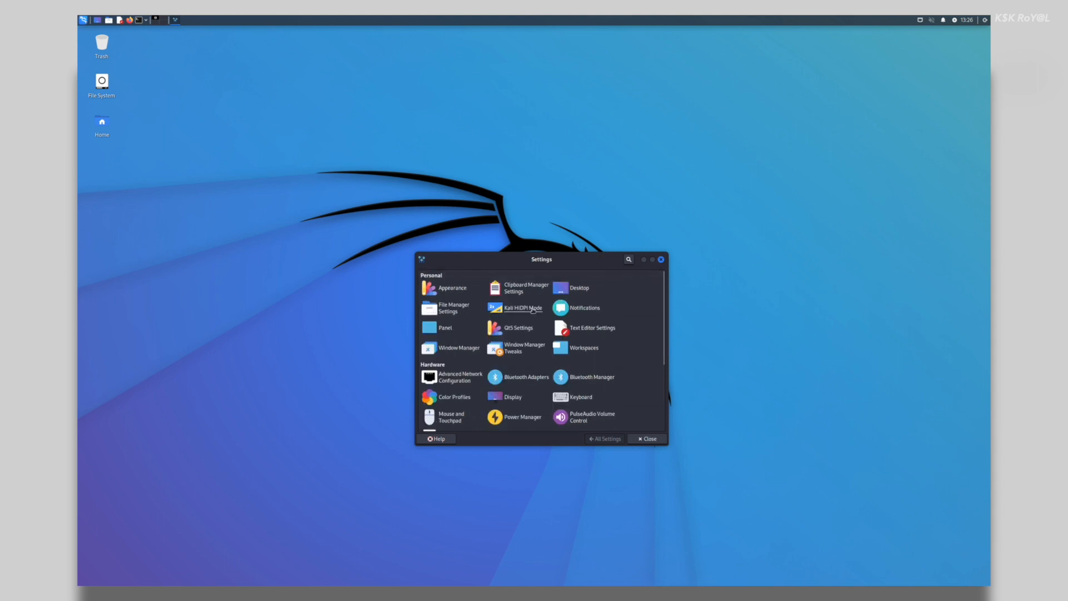
Turn on Kali HiDPI Mode, keep the window scaling, and close Settings
left_click(533, 309)
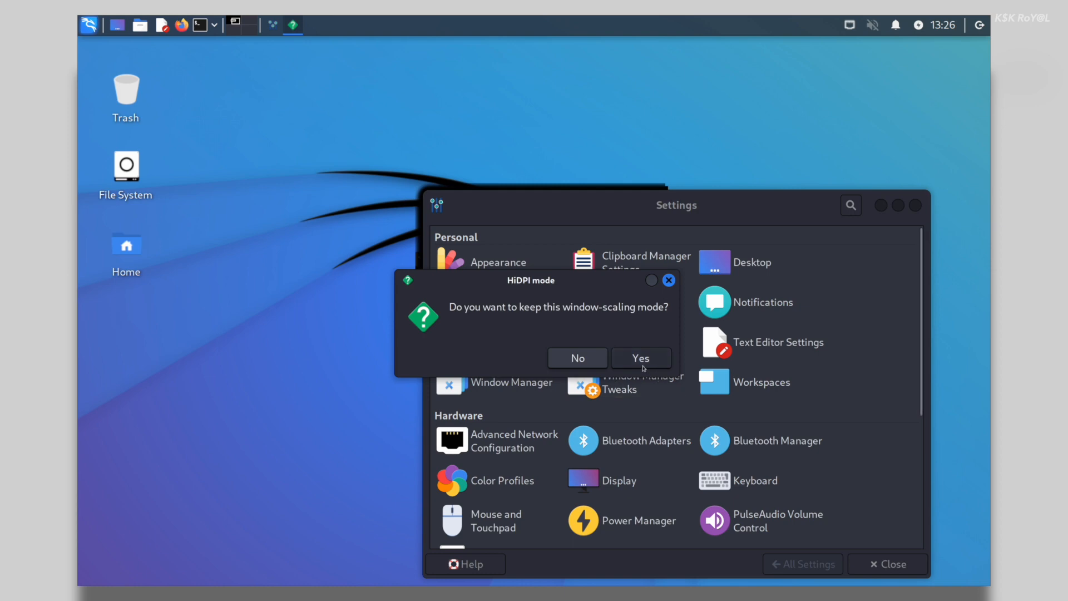
left_click(643, 366)
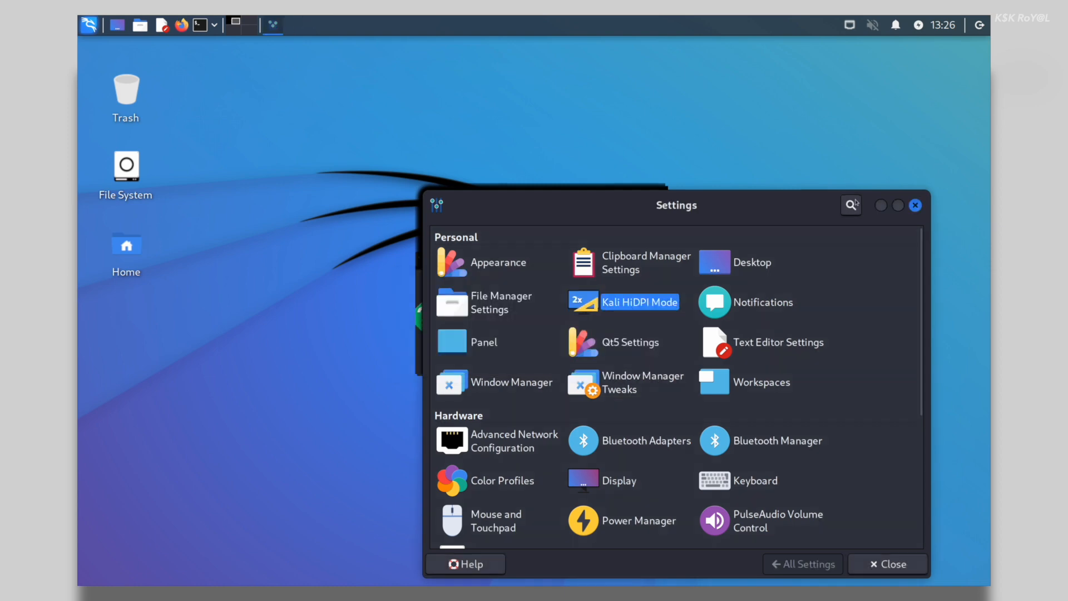
left_click(899, 563)
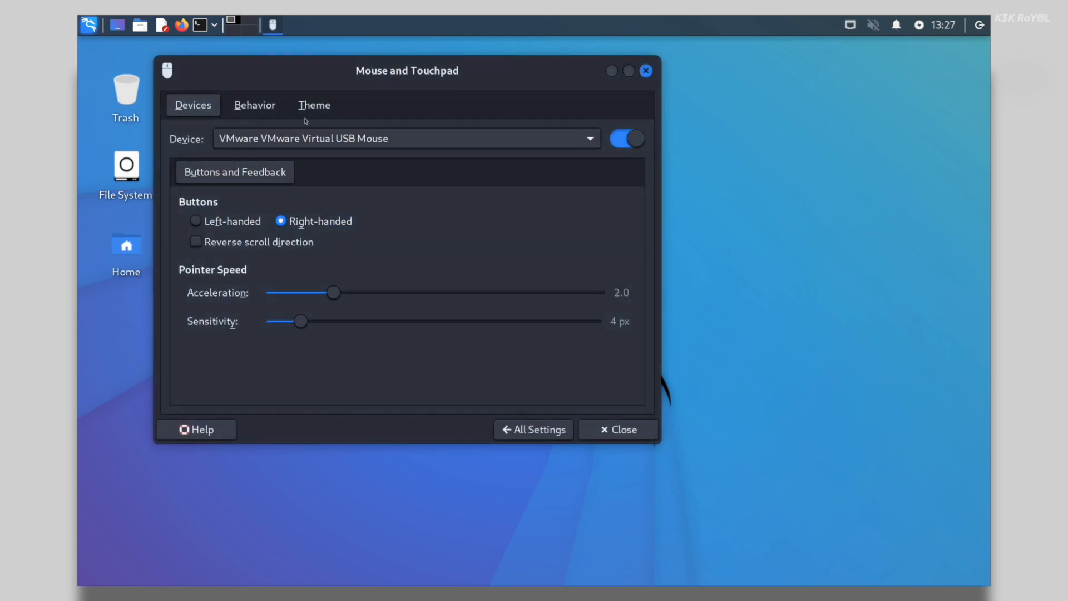
Set the cursor size to 60 in Mouse and Touchpad theme settings and close it
left_click(308, 108)
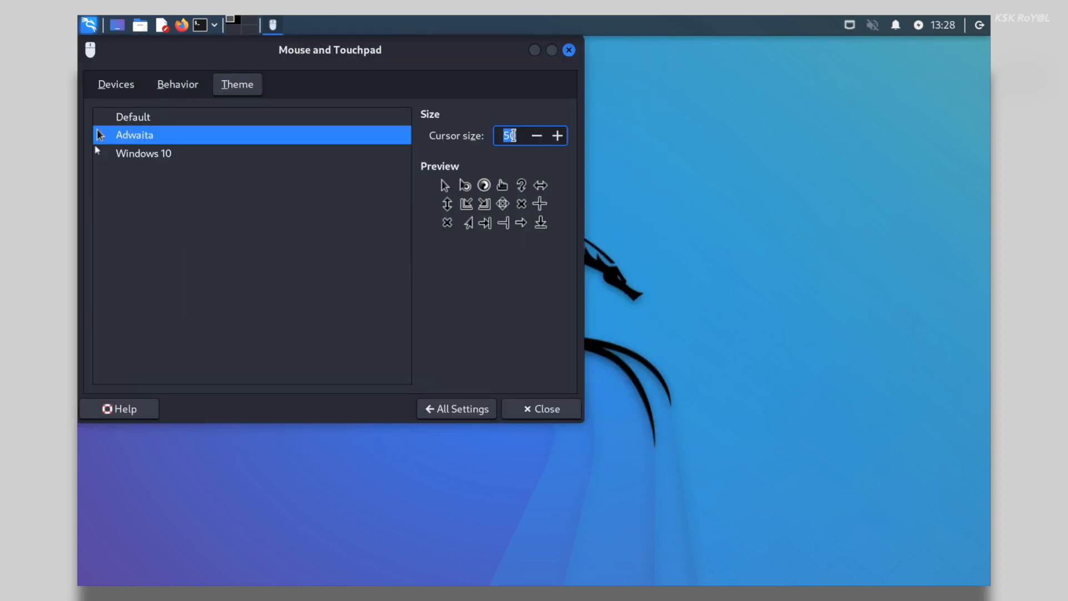
type("60")
left_click(657, 162)
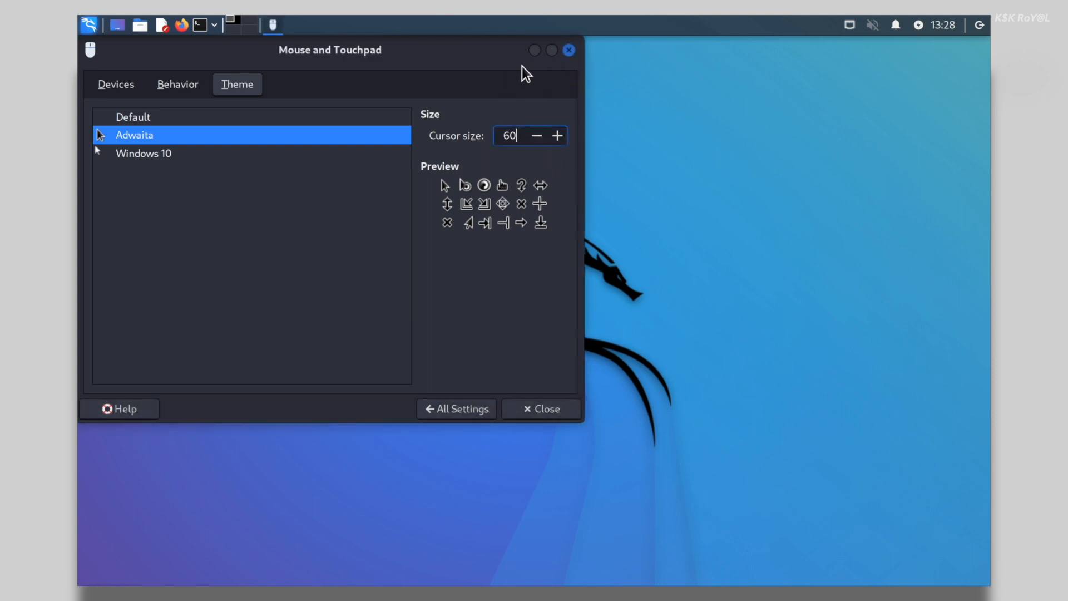
left_click(569, 51)
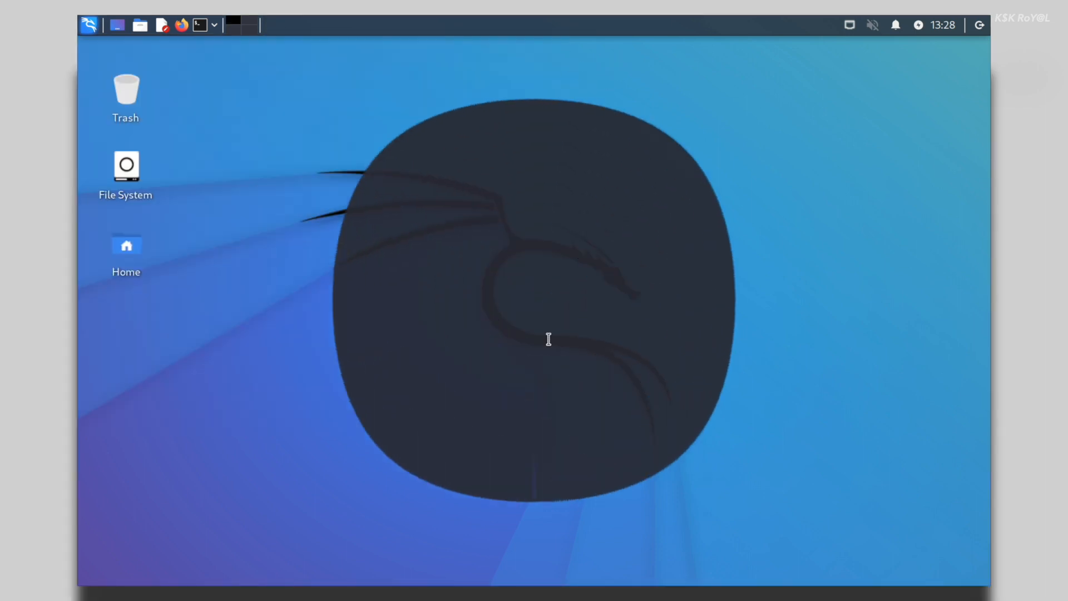
Run the package list update in the root terminal, then clear the screen
type("date")
key("Return")
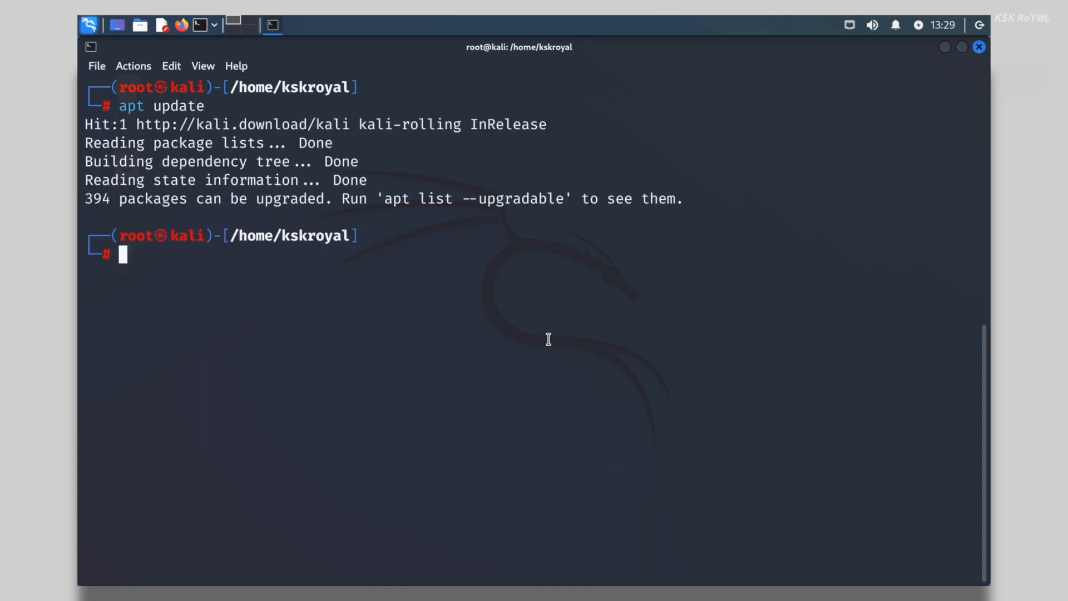
key("ctrl+l")
Run 'apt install neofetch htop -y' to install both packages without prompts
type("apt instal")
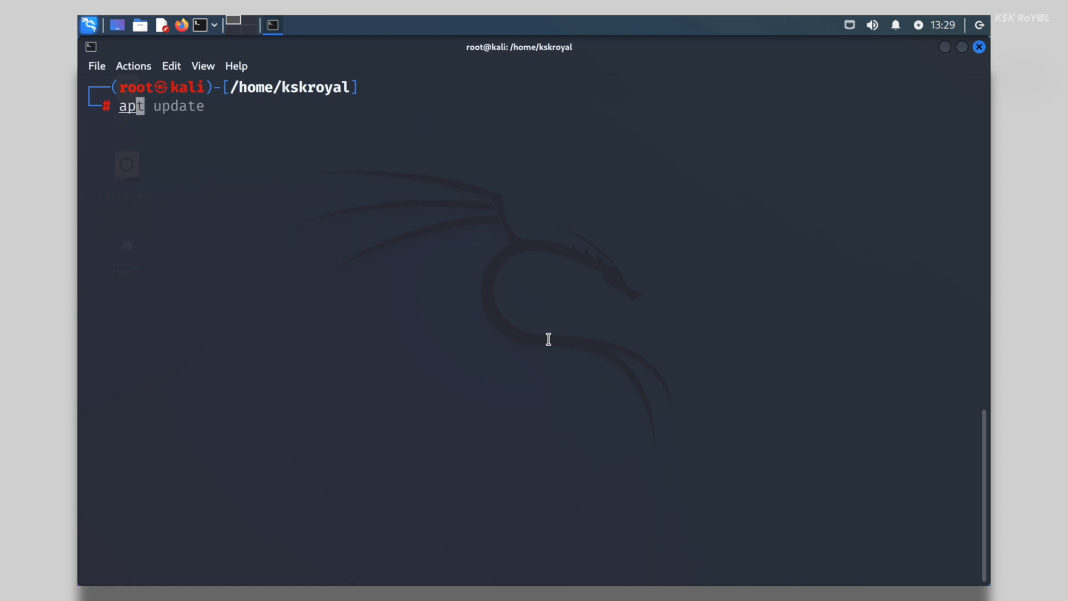
type("l no")
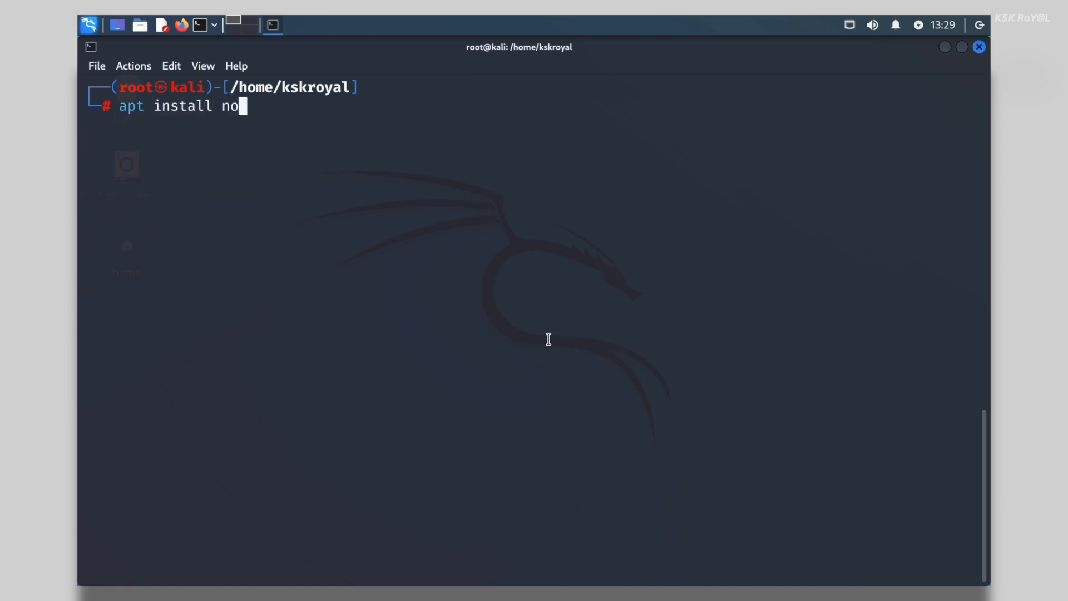
key("BackSpace")
type("eofetch htop ")
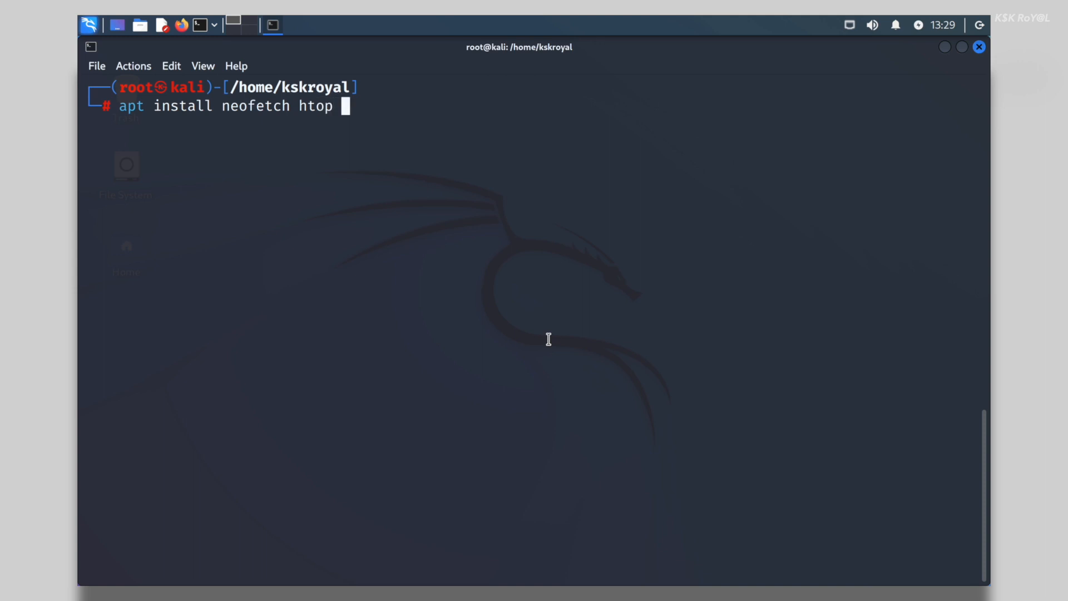
type("-y")
key("Return")
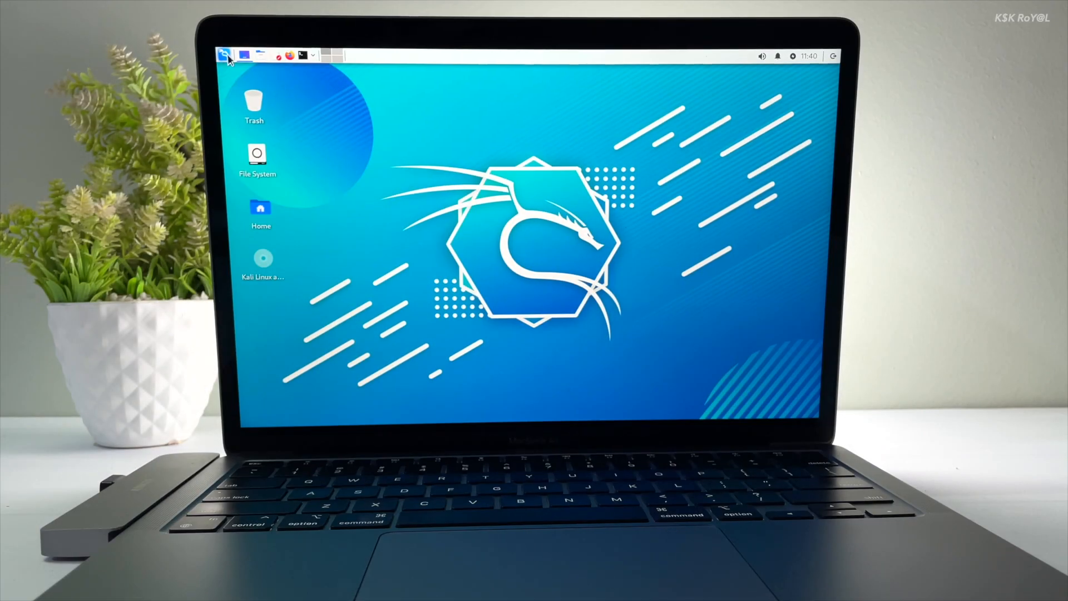
Launch GIMP 2.10 in the Kali guest by searching 'gimp' in the applications menu
left_click(225, 55)
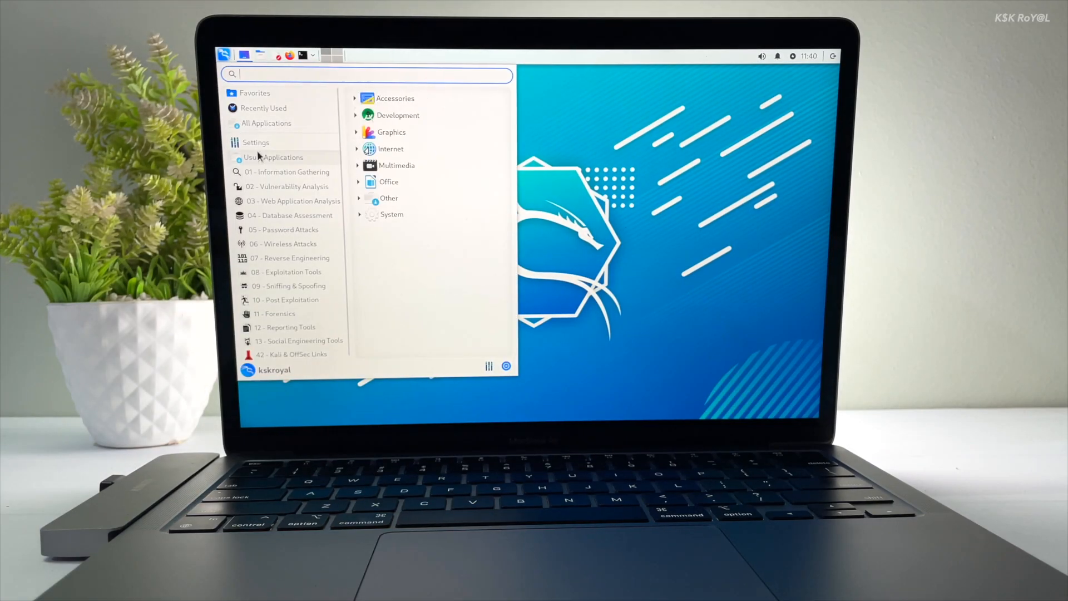
mouse_move(258, 143)
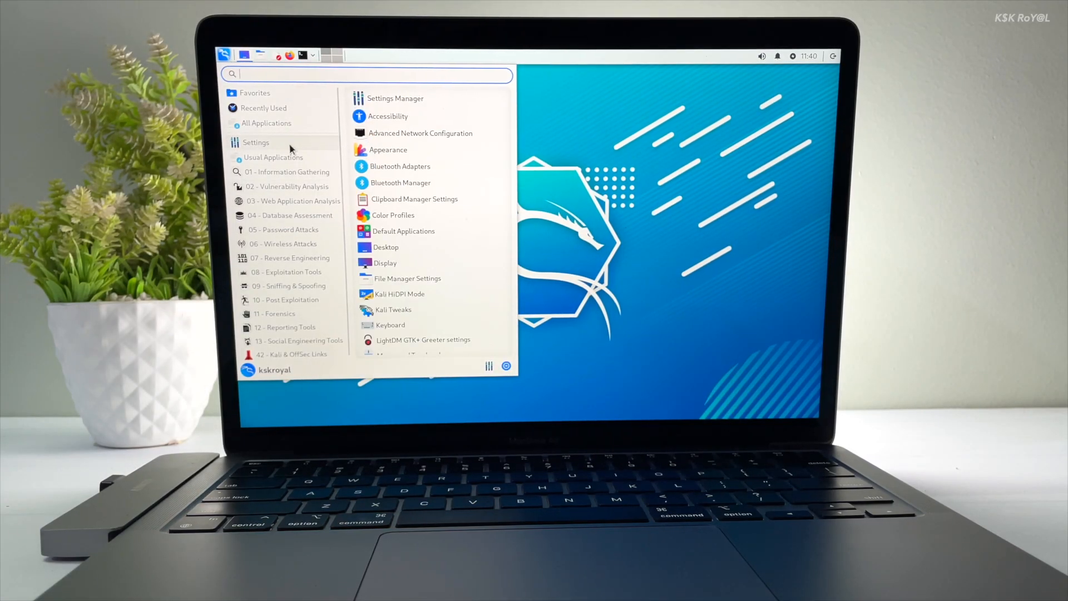
type("gimp")
key("Return")
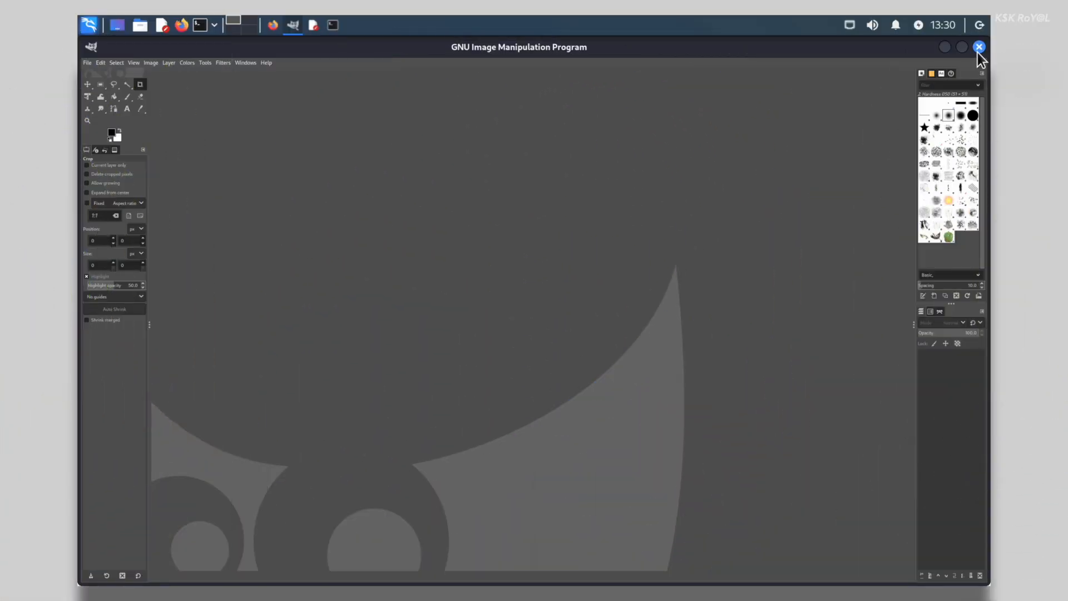
Close GIMP and switch back to the Kali virtual machine
left_click(978, 49)
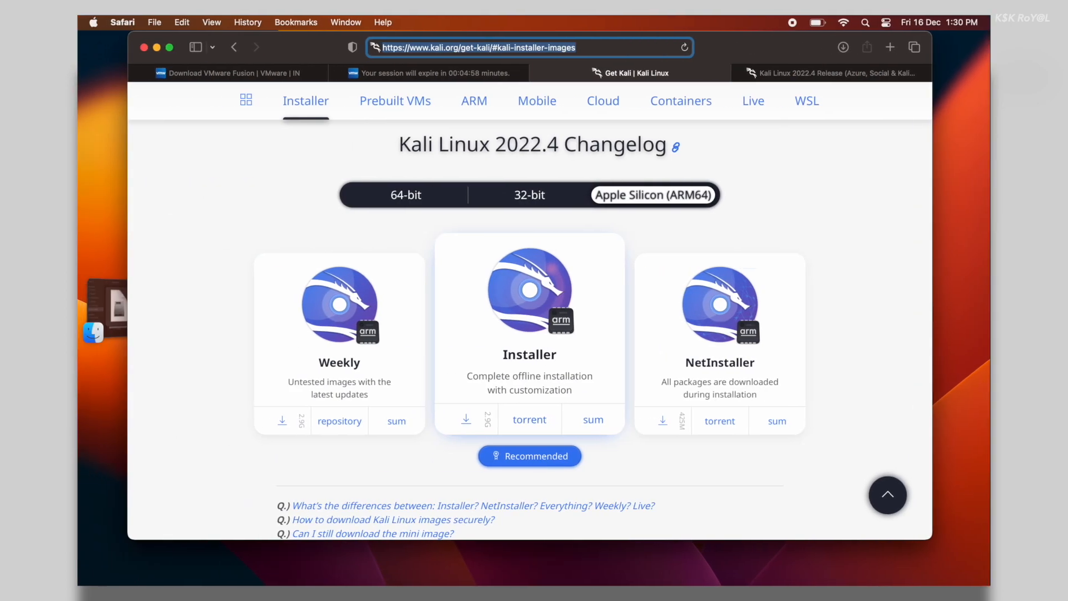
scroll(275, 181, "up", 1)
key("ctrl+Right")
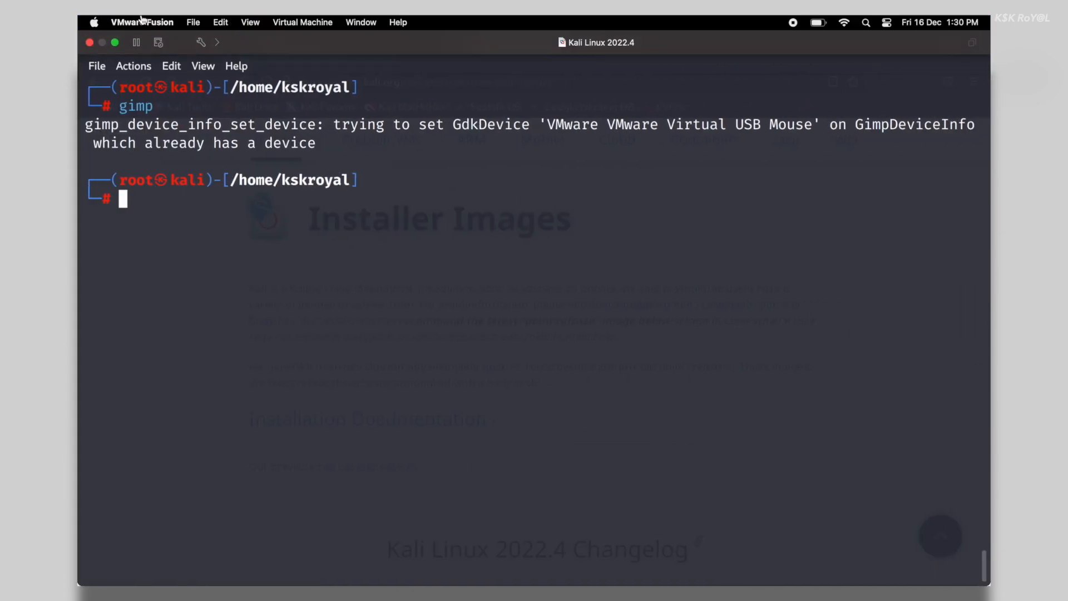
Try Reinstall VMware Tools, which reports Tools is not available for this guest
left_click(295, 22)
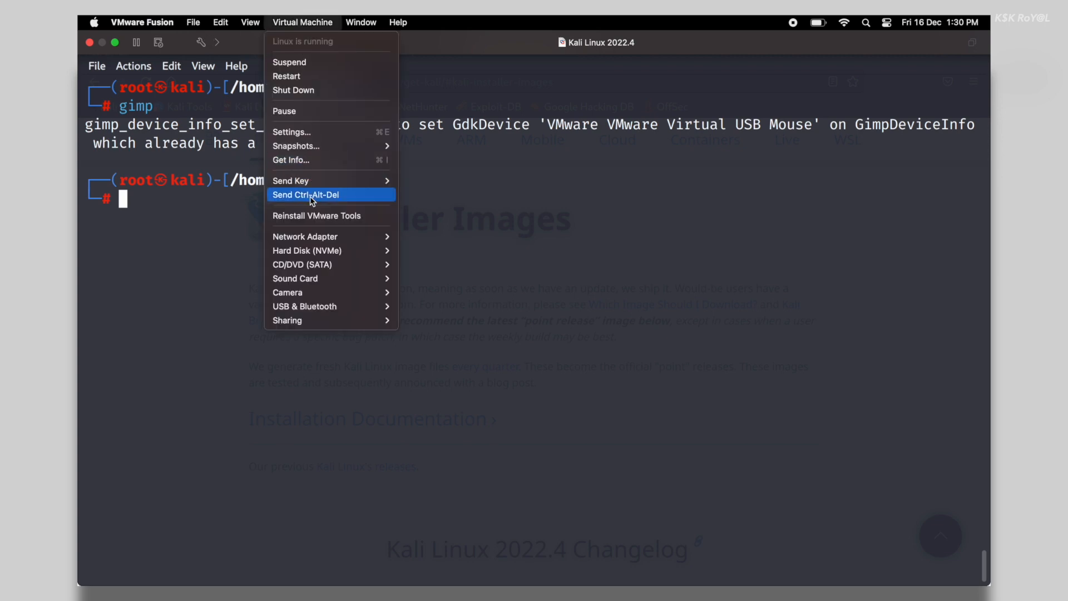
left_click(318, 218)
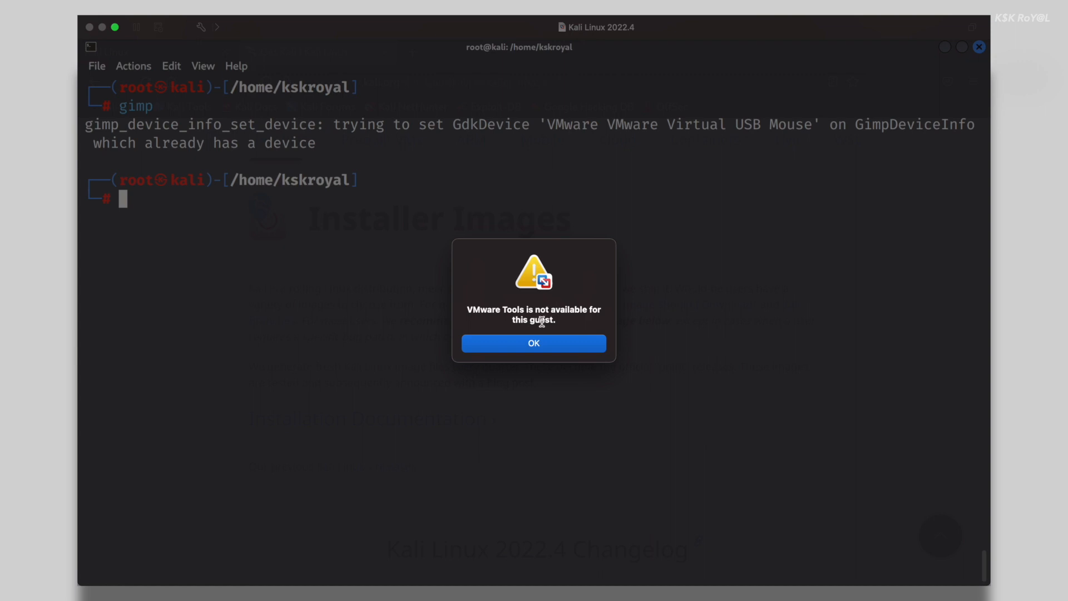
triple_click(542, 321)
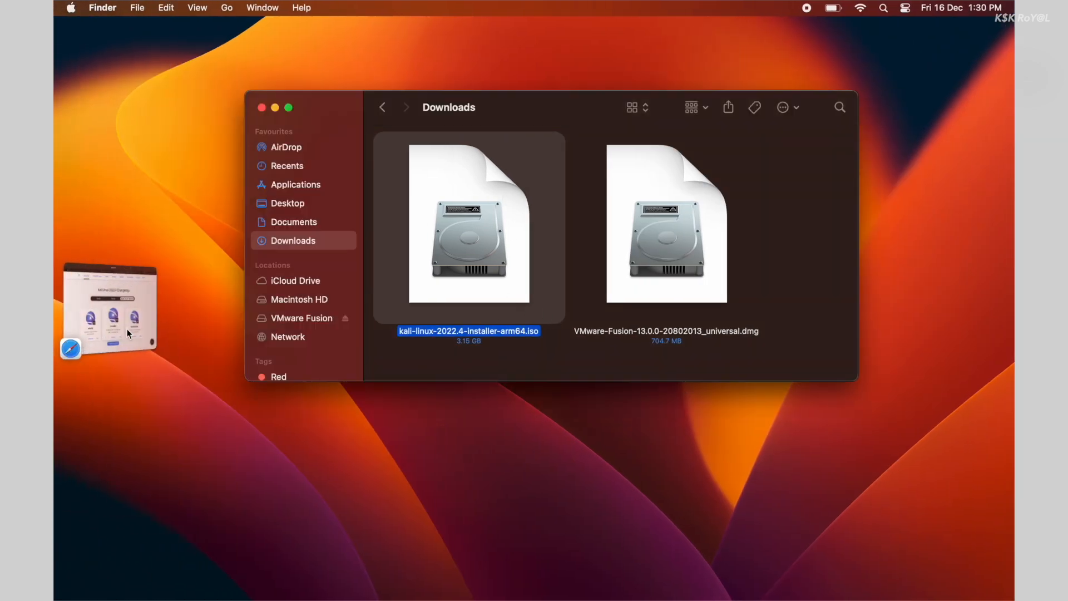
Open kali.org's installer images page in a new Firefox tab using the address from Safari
left_click(126, 329)
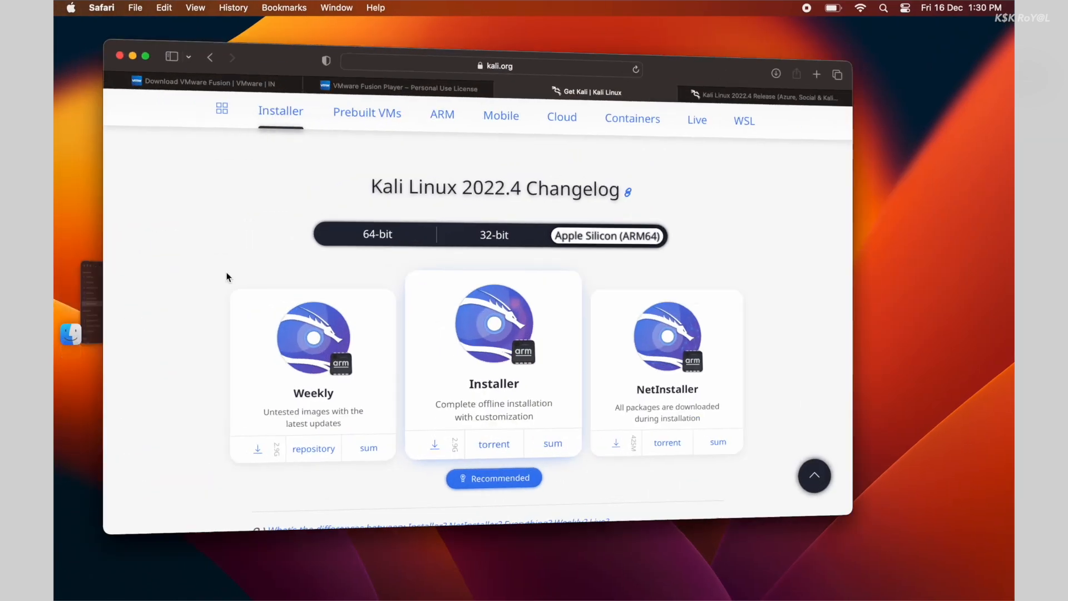
left_click(583, 35)
key("ctrl+c")
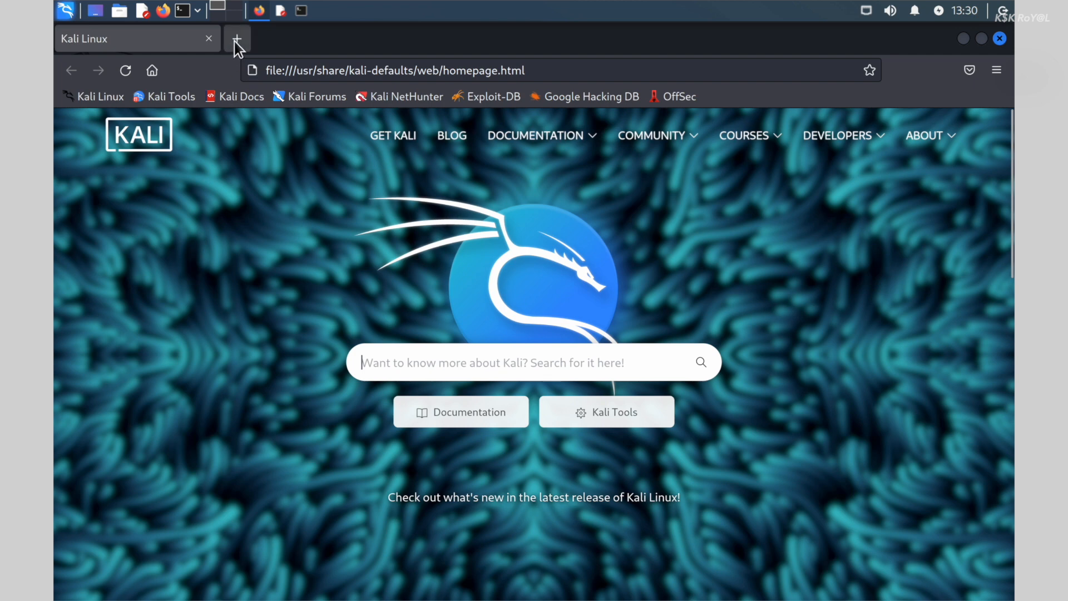
left_click(236, 40)
key("ctrl+v")
key("Return")
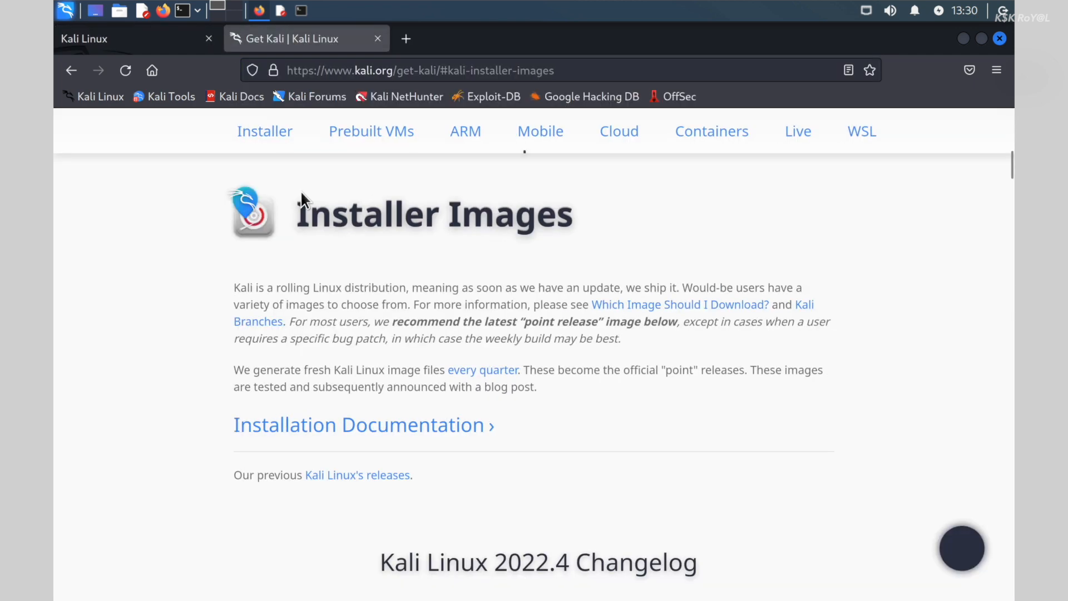
left_click(303, 12)
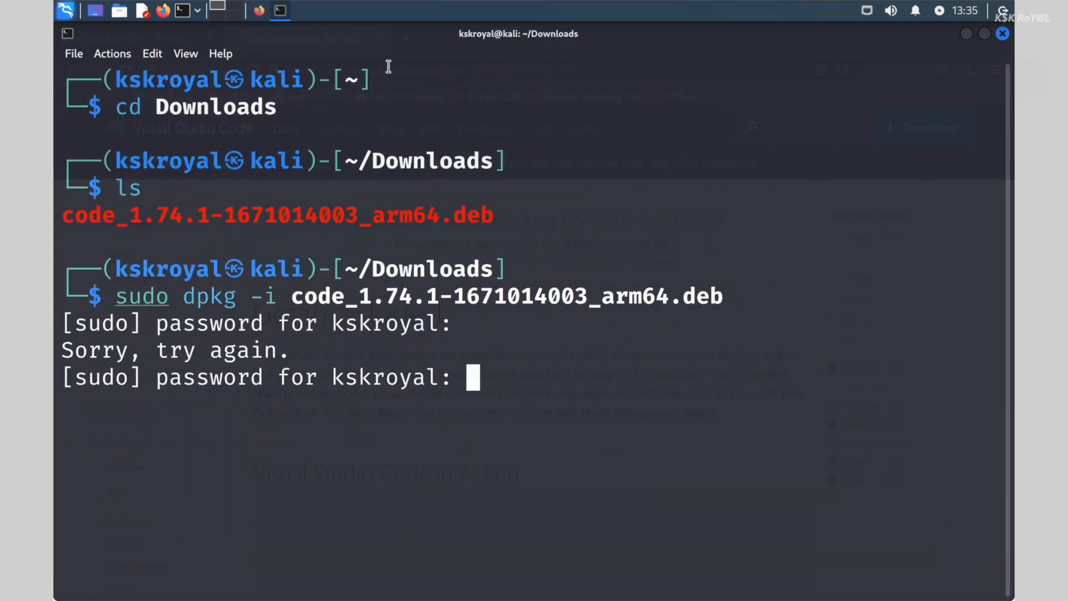
Install the Visual Studio Code 1.74.1 package with sudo and launch VS Code
key("Return")
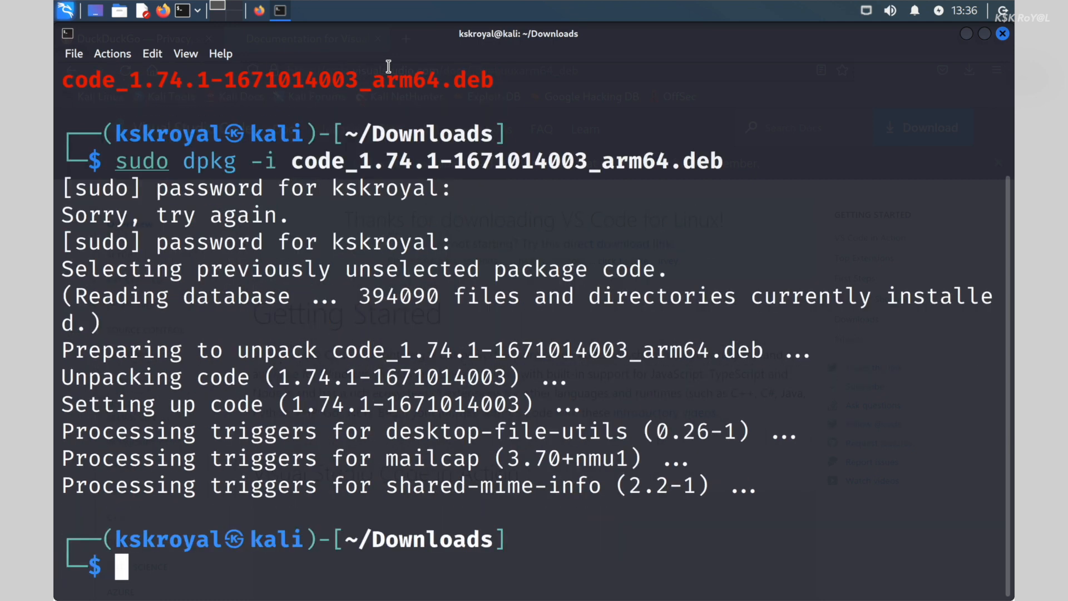
key("super")
type("vsc")
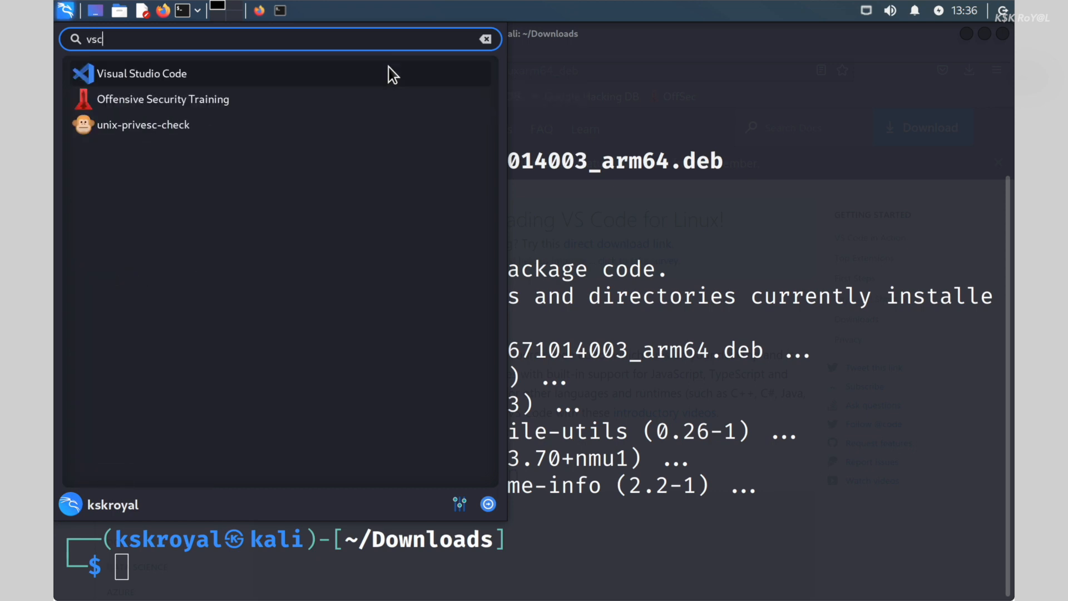
left_click(388, 71)
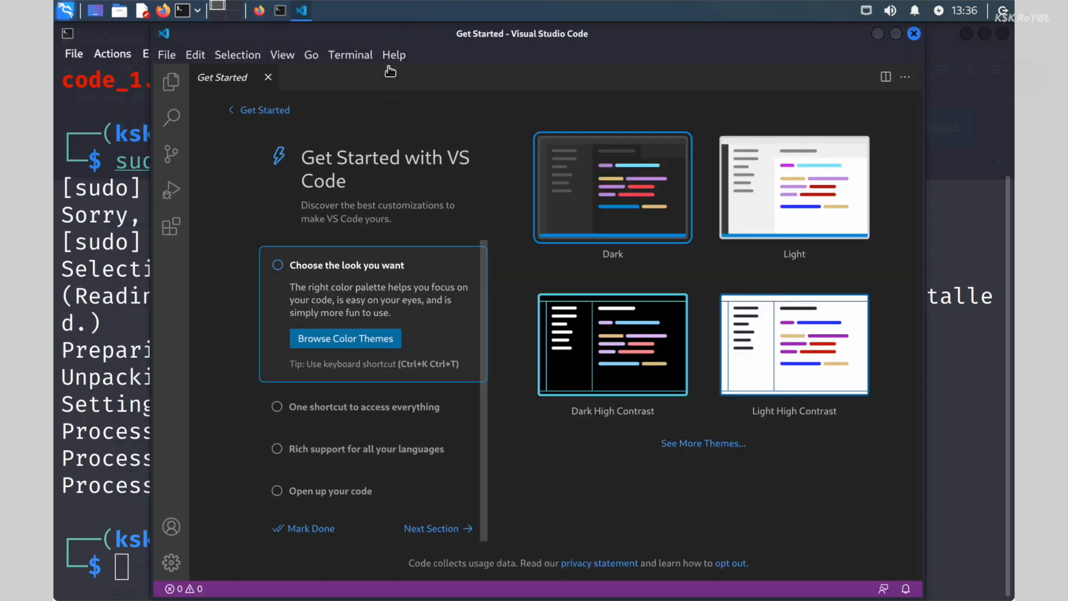
Choose VS Code's Light theme, then bring up Kali's log-out options
left_click(789, 224)
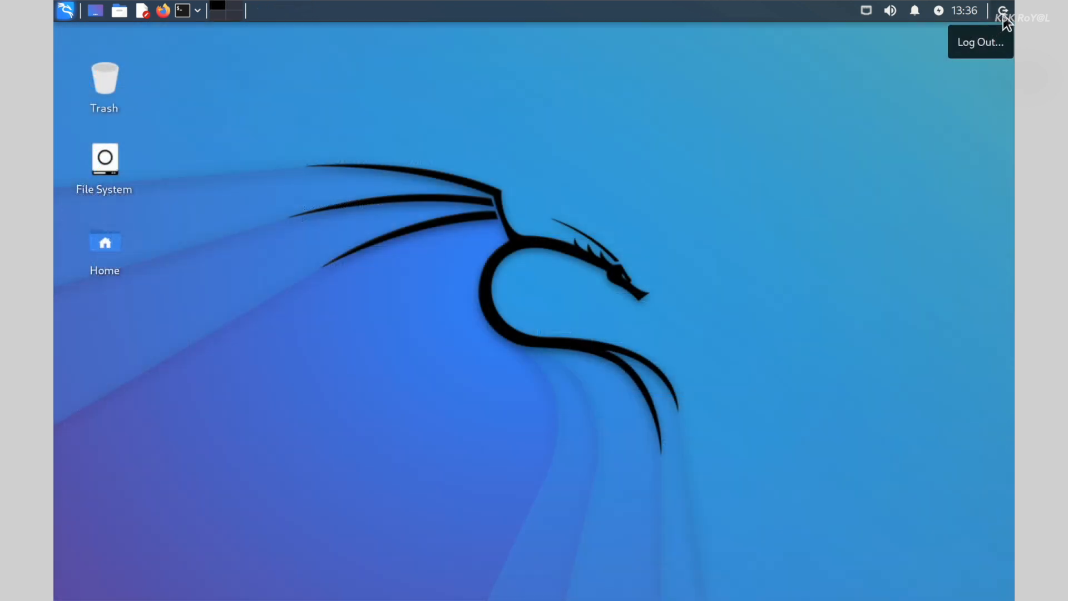
left_click(1002, 10)
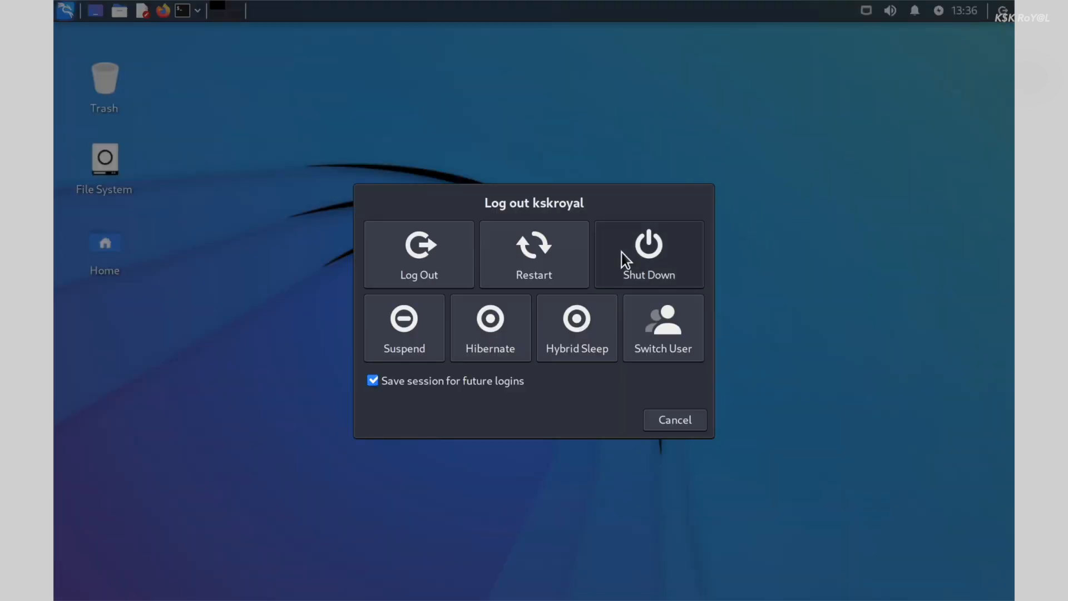
Shut down the Kali Linux 2022.4 guest from the Log out dialog
left_click(622, 252)
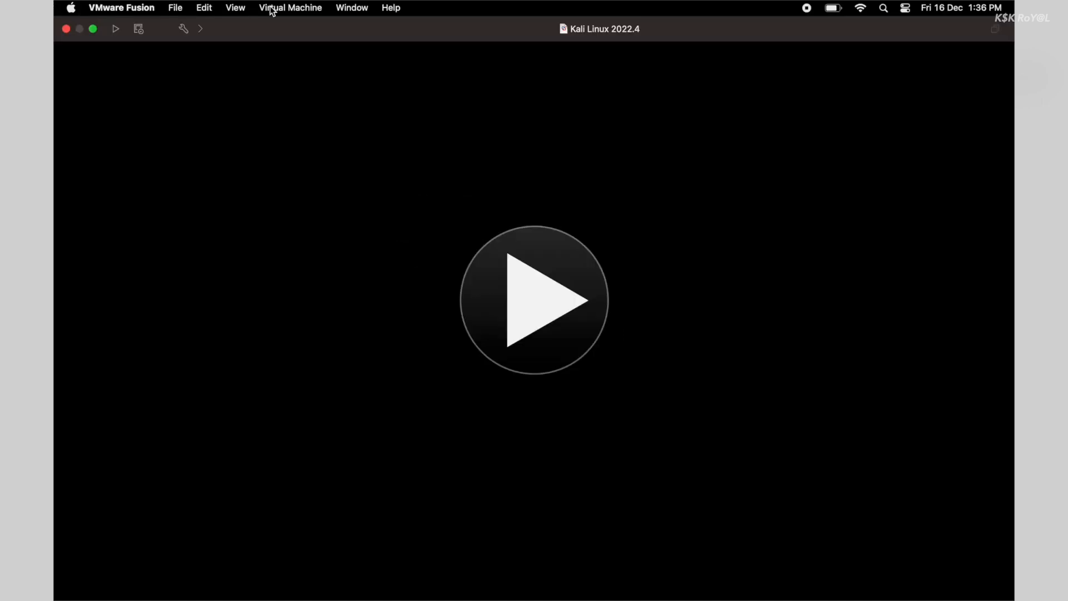
left_click(332, 6)
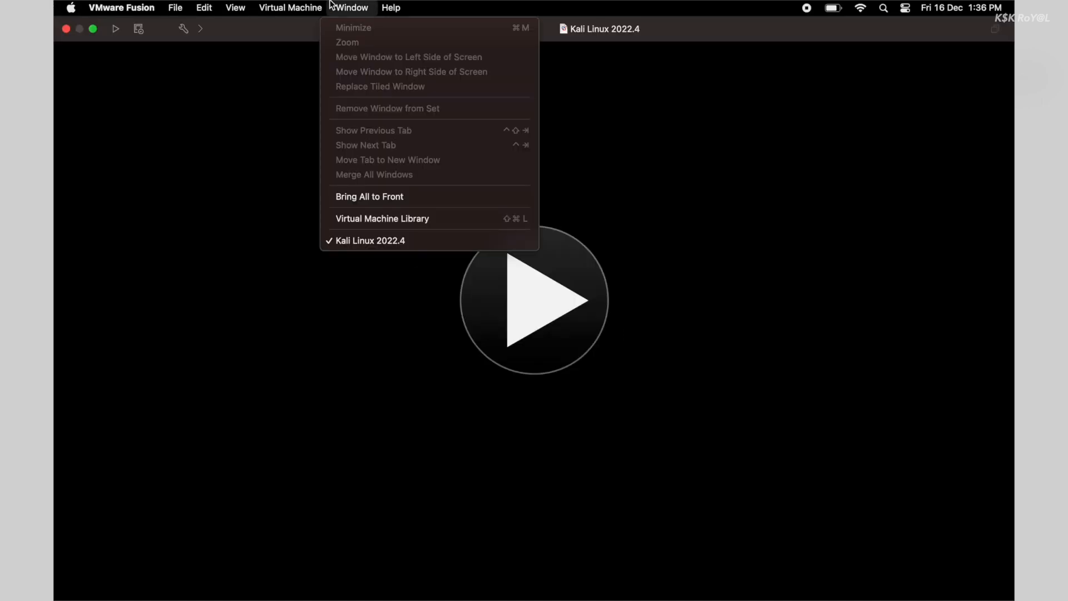
Open the Virtual Machine Library, cancel deleting Kali Linux 2022.4, and close the library
left_click(368, 221)
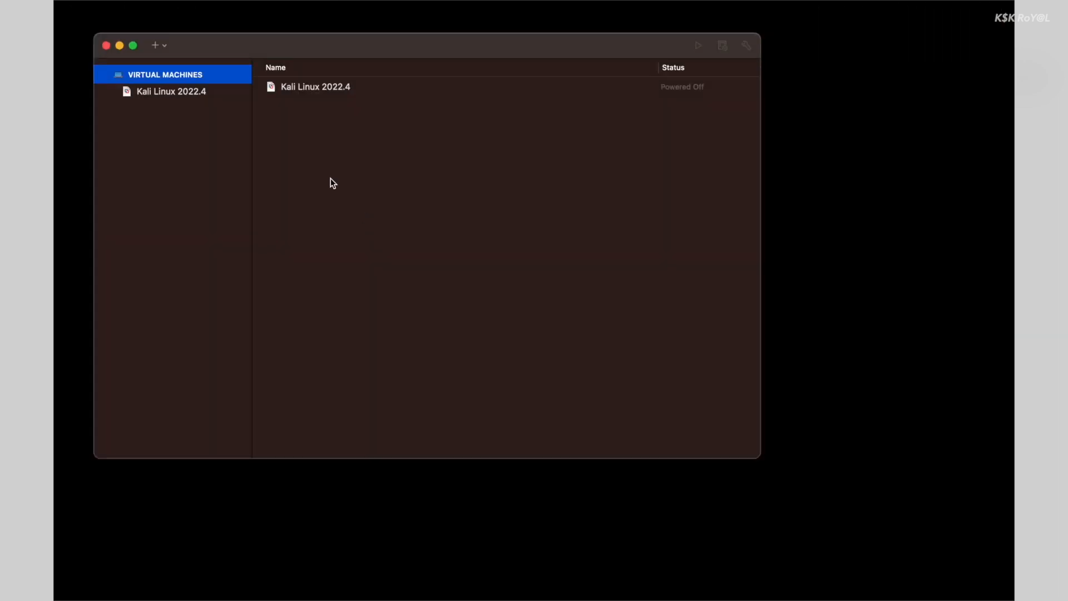
left_click(197, 97)
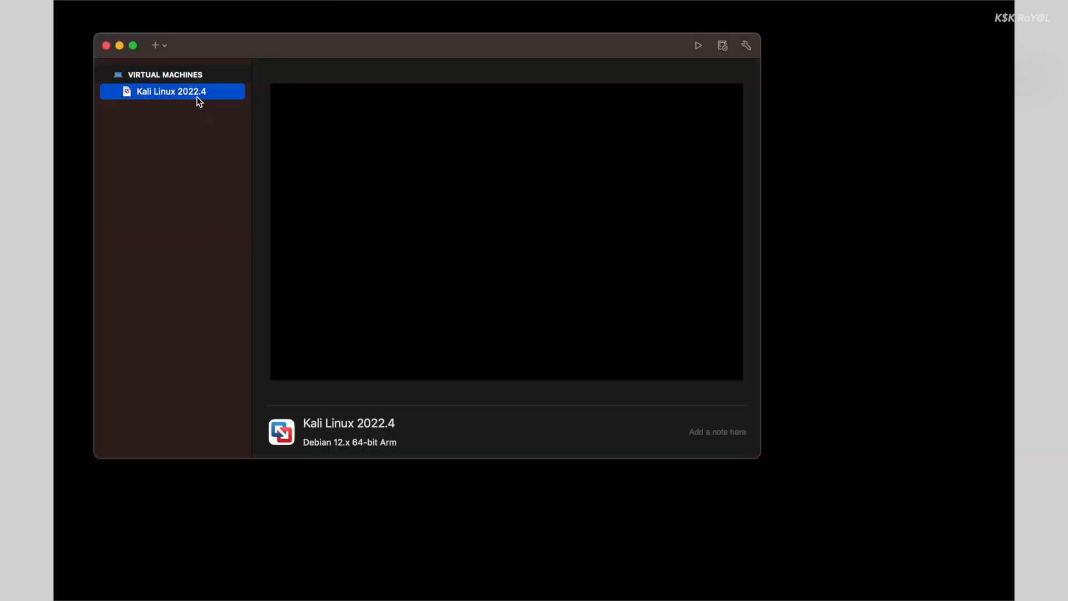
right_click(197, 97)
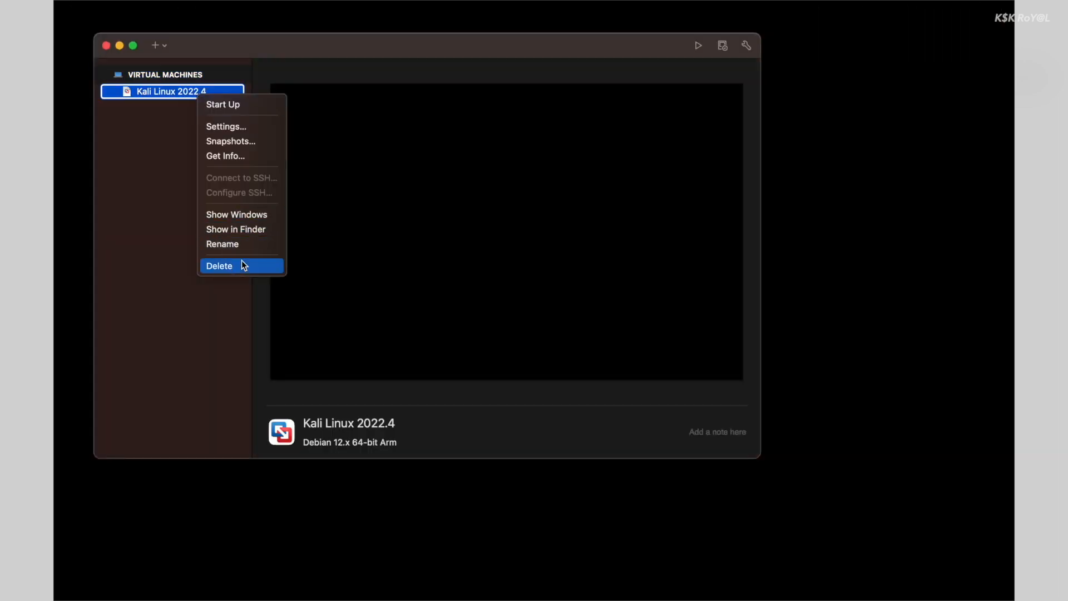
left_click(242, 263)
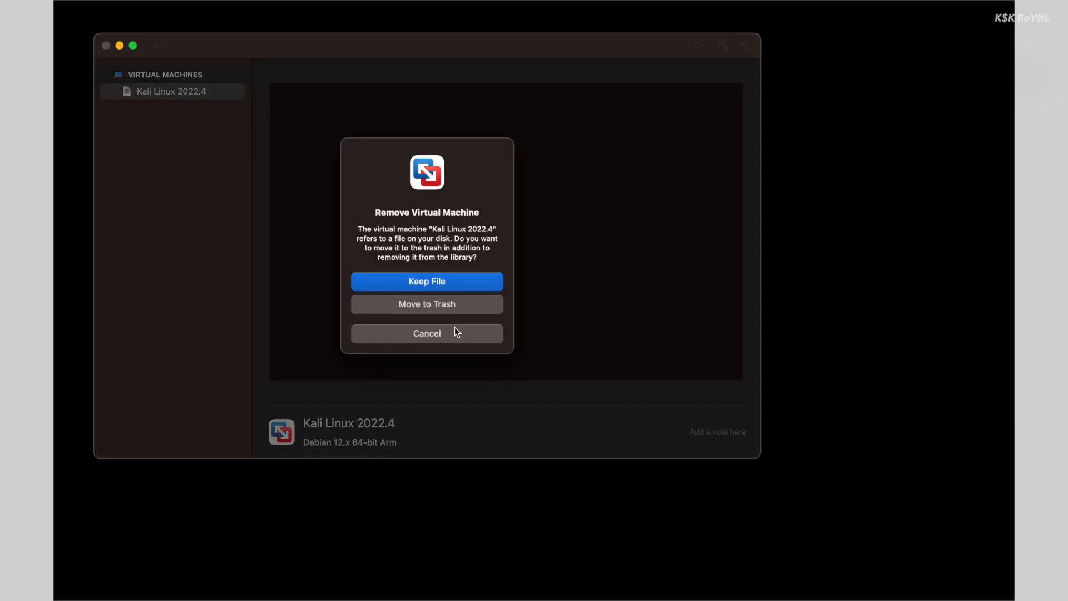
left_click(441, 335)
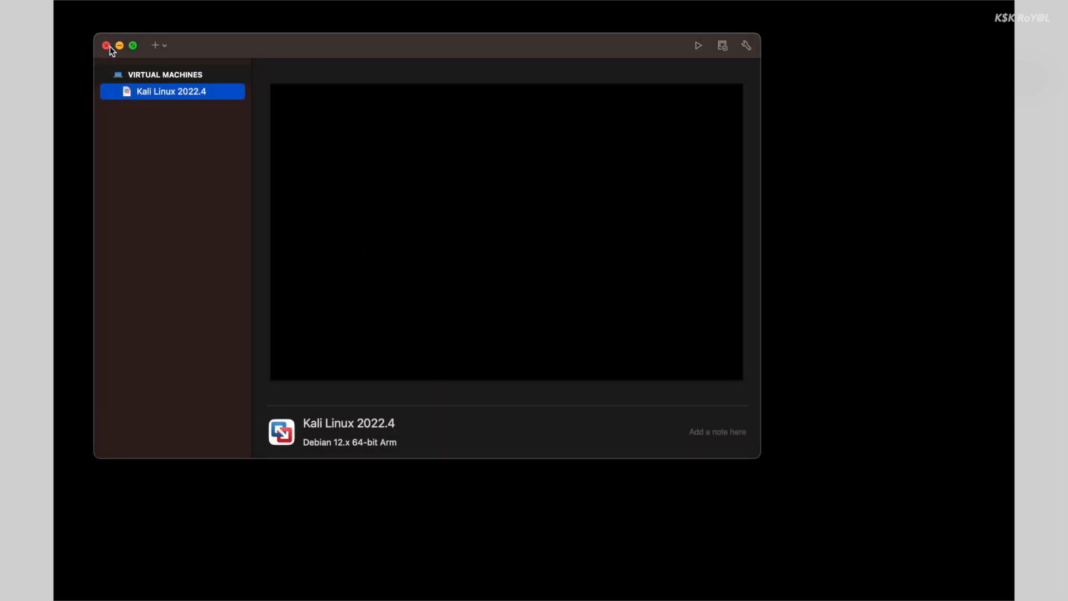
left_click(106, 45)
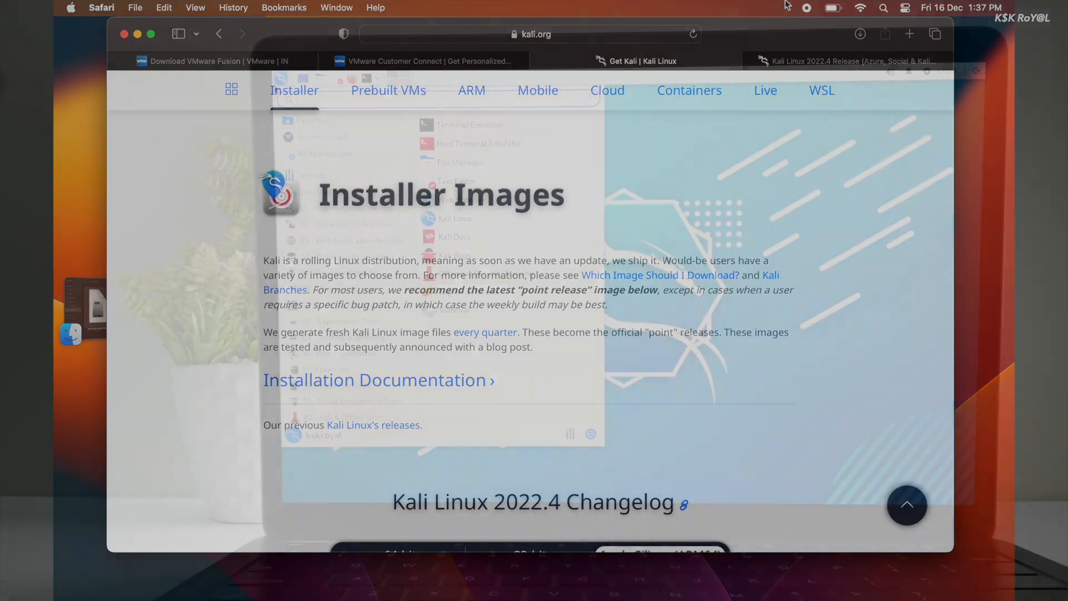